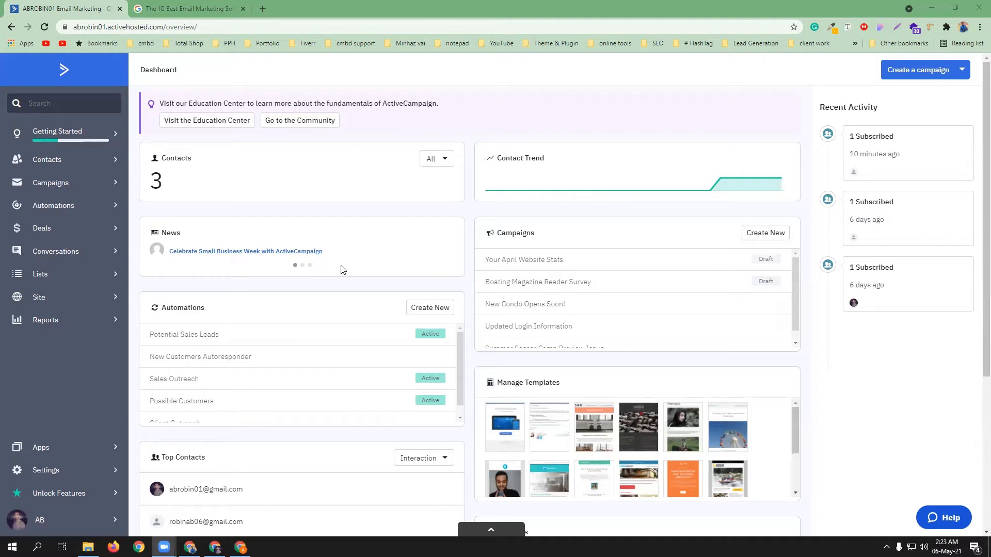
Open the Venture Harbour '10 Best Email Marketing Software Tools' article from the Google results
click(195, 8)
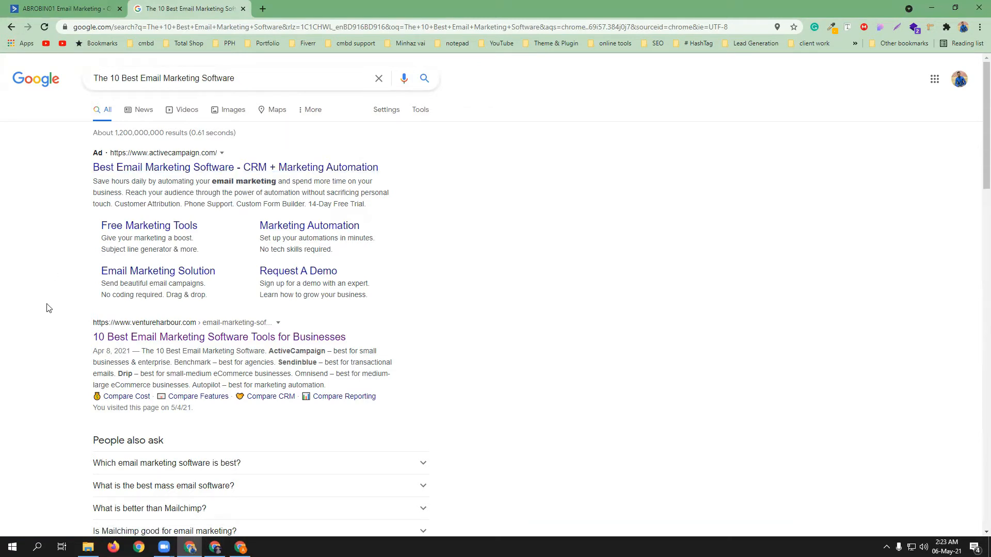
click(171, 331)
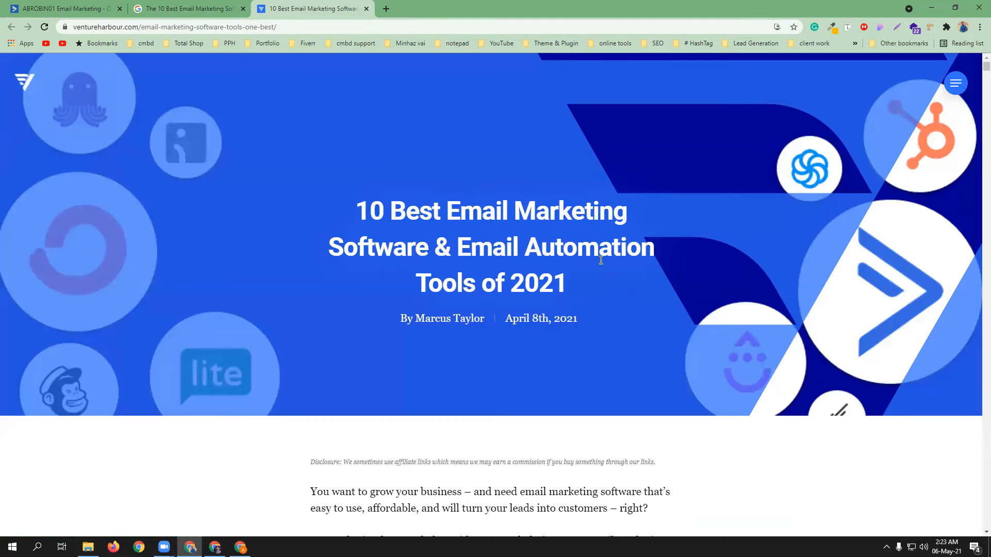
Scroll past the article's top-ten list into the #1 ActiveCampaign review and its screenshots
scroll(600, 261, down, 5)
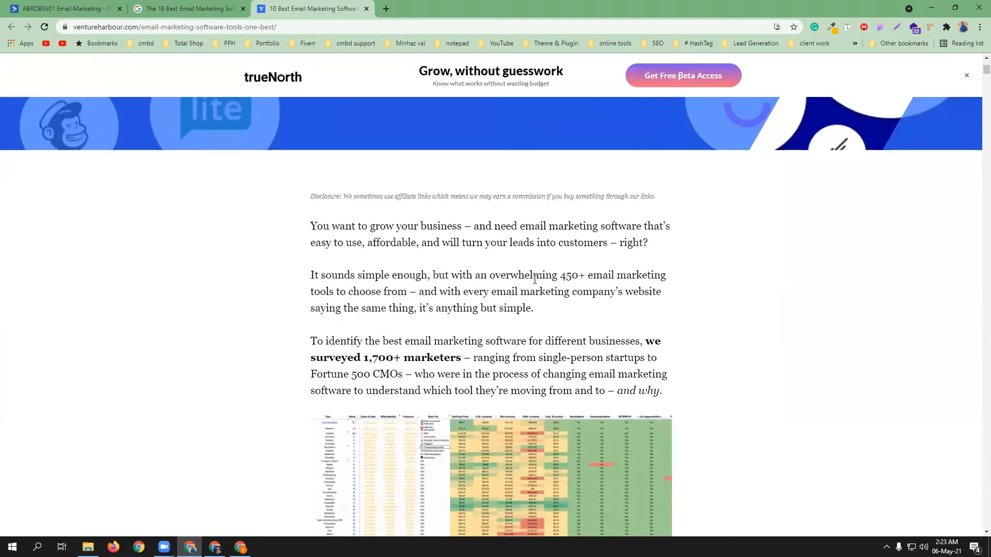
scroll(535, 279, down, 1)
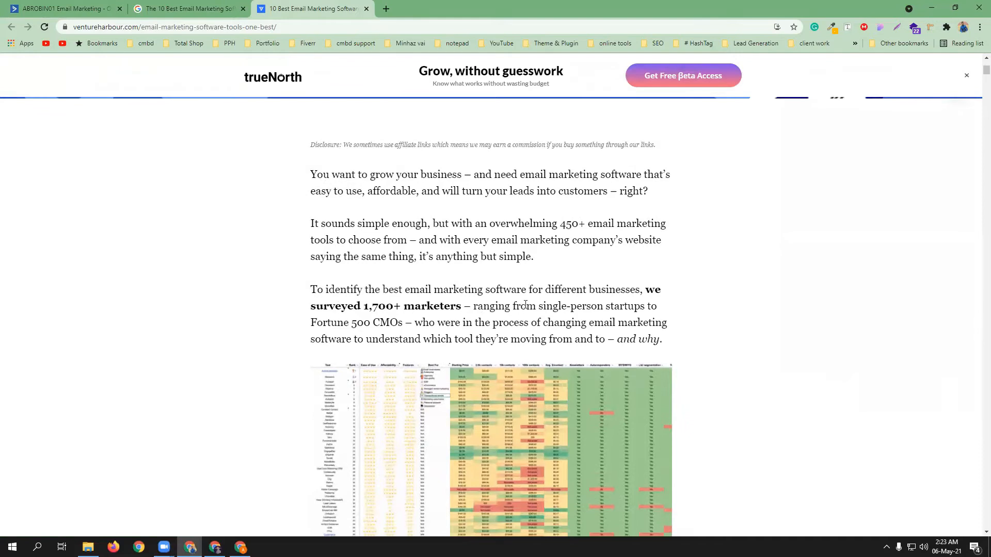
scroll(525, 305, down, 3)
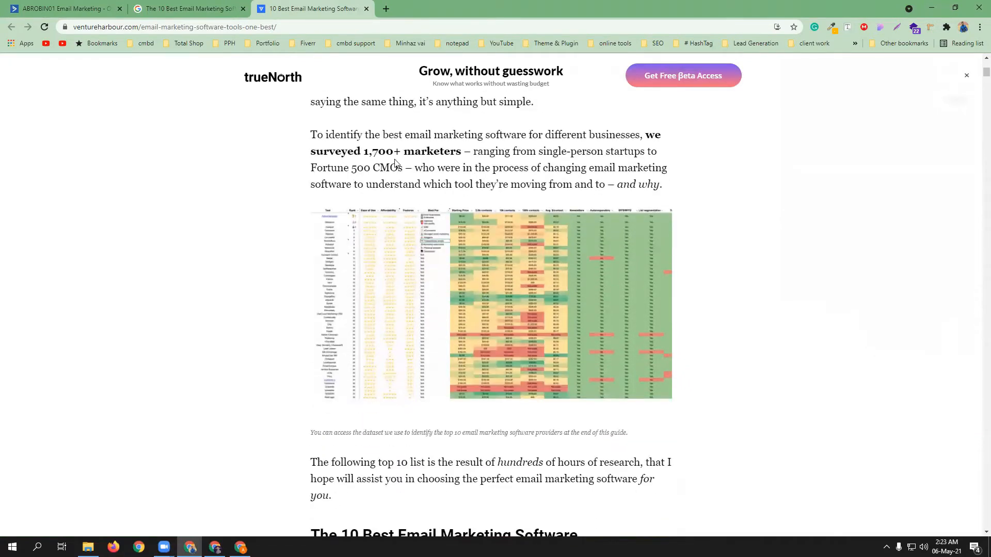
scroll(423, 232, down, 5)
scroll(447, 266, down, 2)
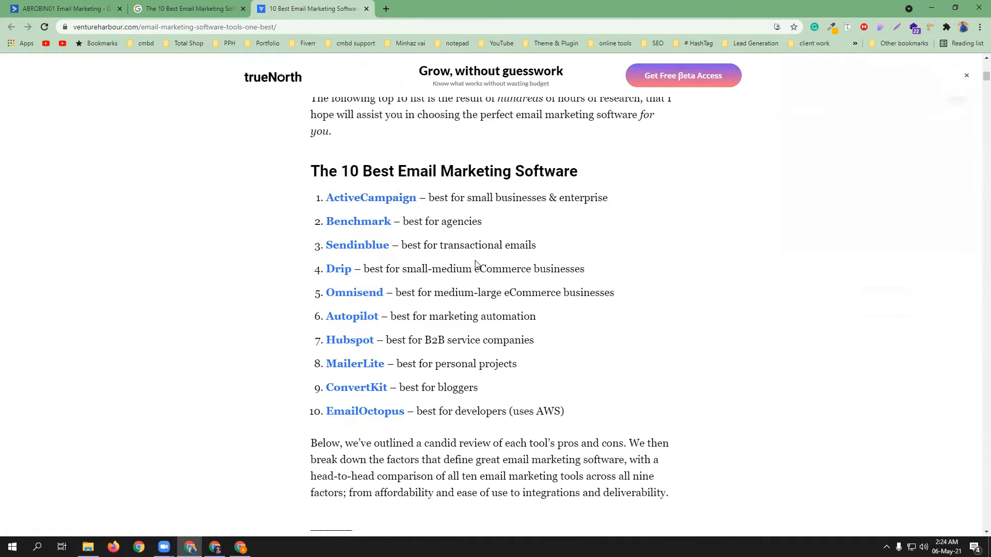
scroll(475, 268, down, 4)
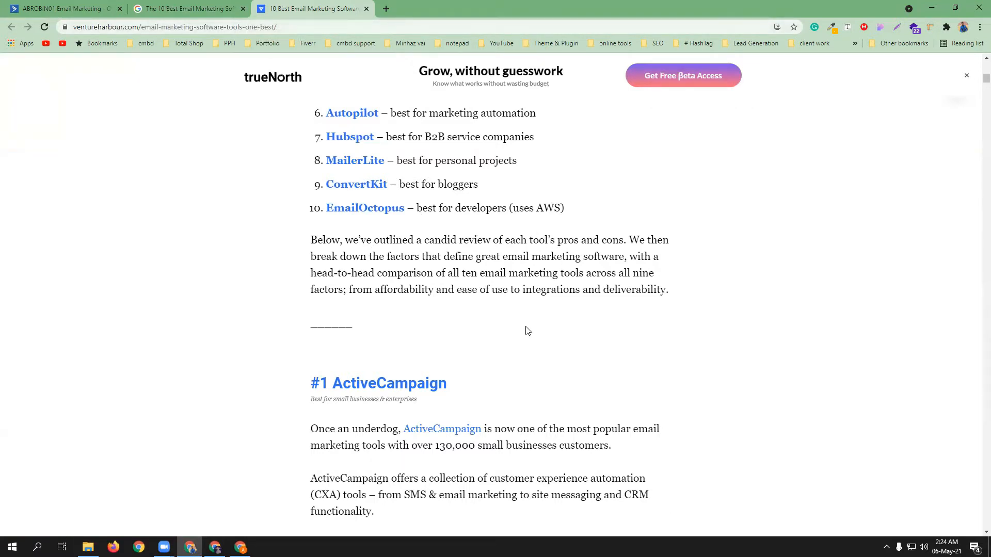
scroll(527, 330, down, 3)
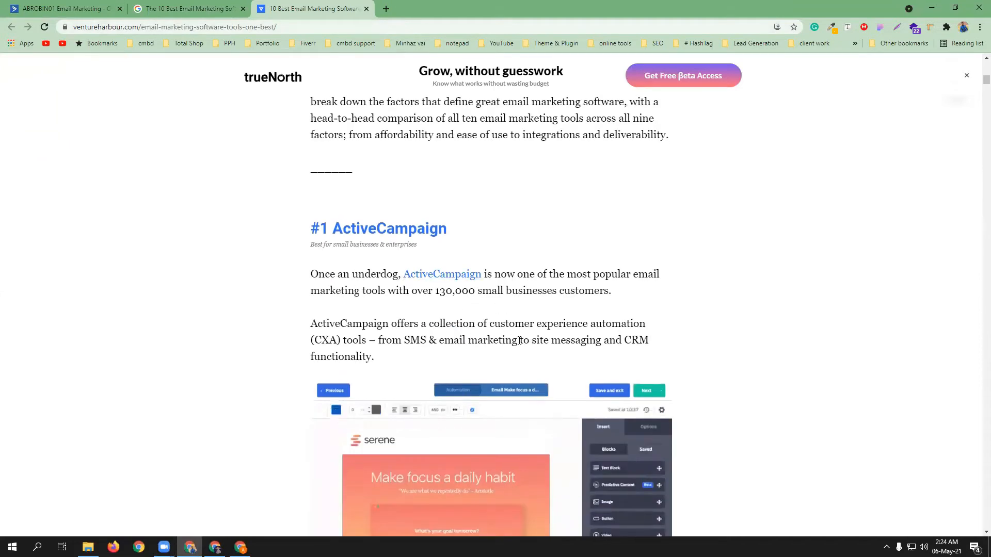
scroll(436, 322, down, 9)
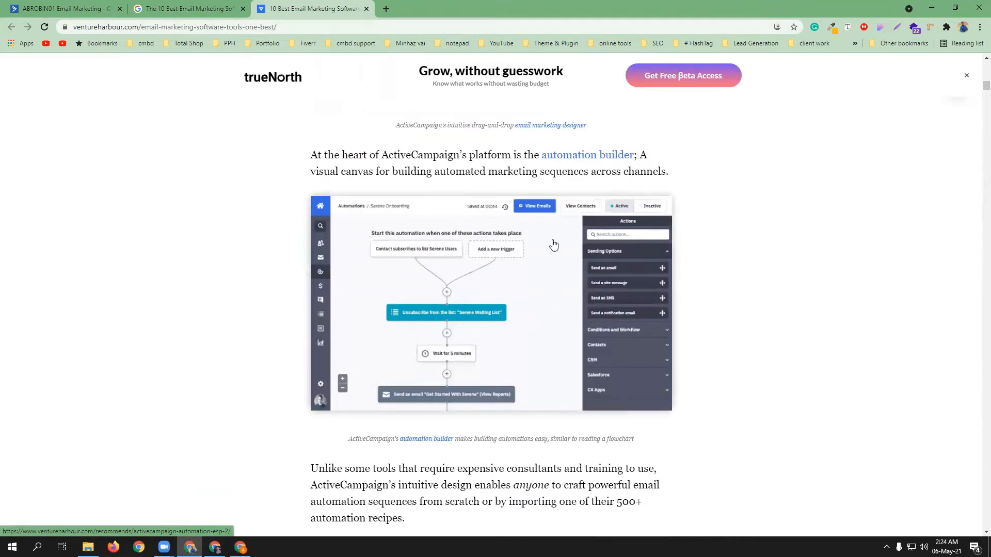
scroll(516, 396, down, 5)
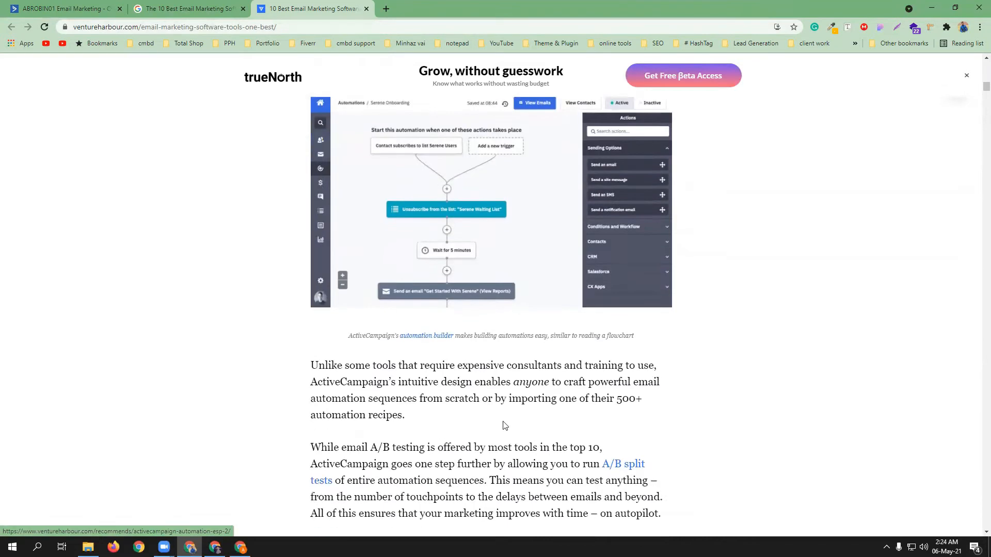
scroll(470, 343, down, 6)
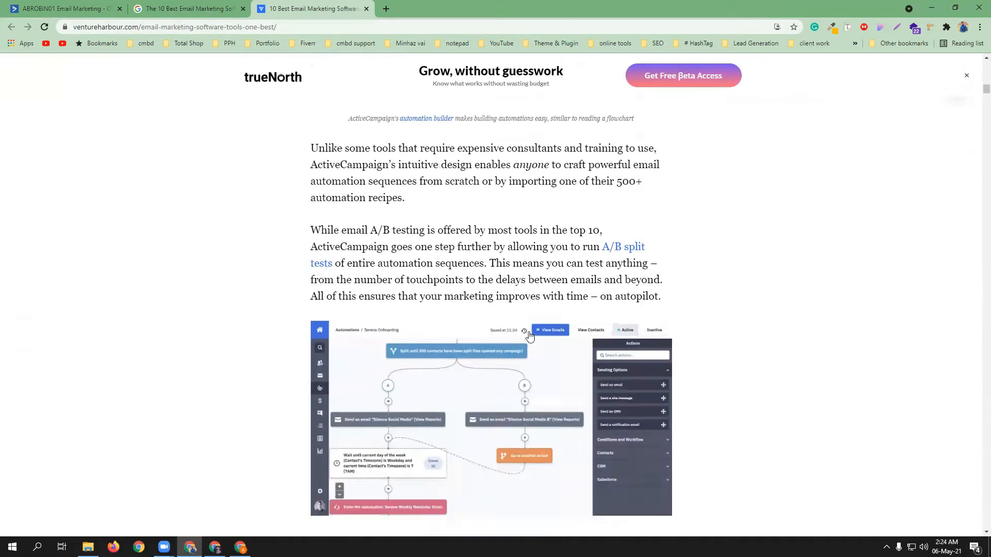
scroll(489, 346, down, 2)
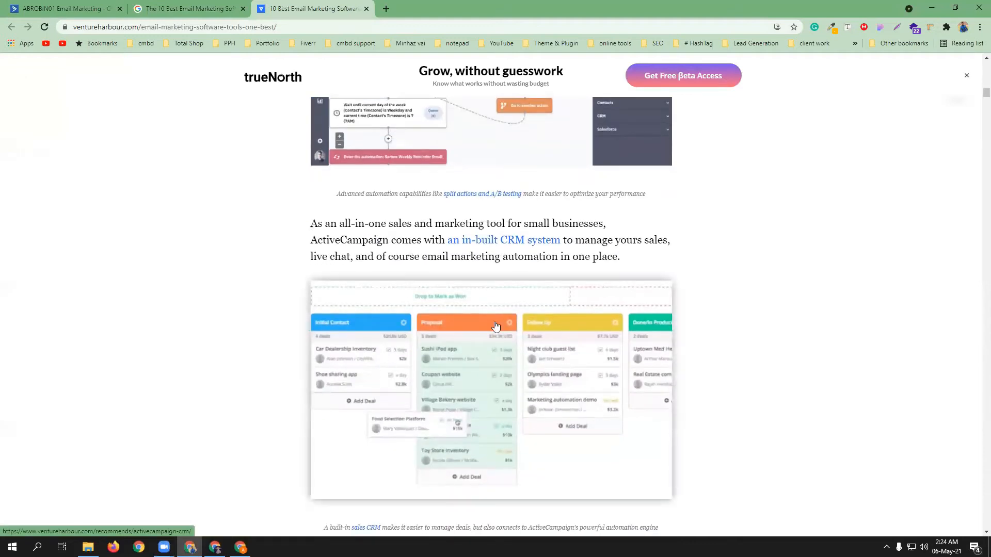
scroll(534, 360, down, 3)
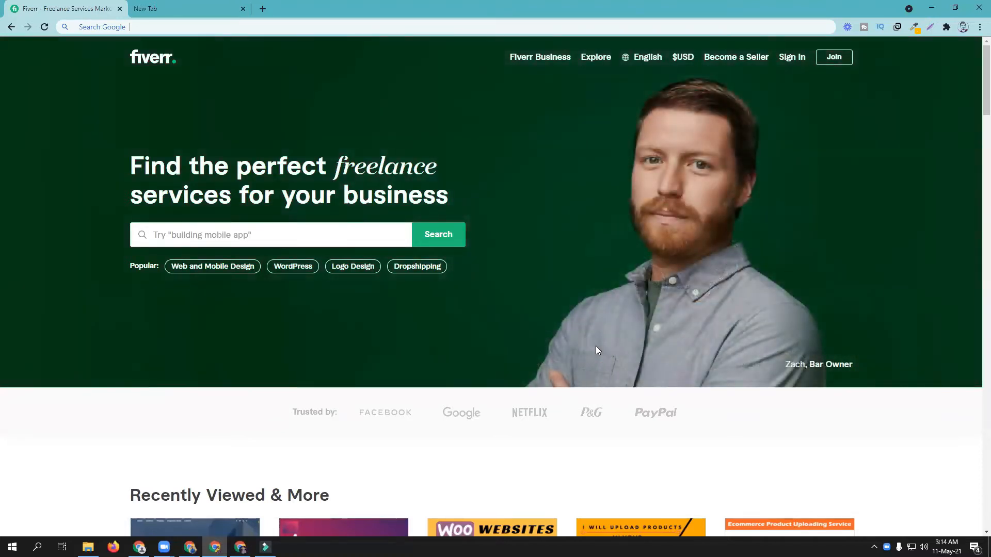
Search Fiverr for 'activecampaign' via the 'active' suggestion, listing 642 services
click(300, 234)
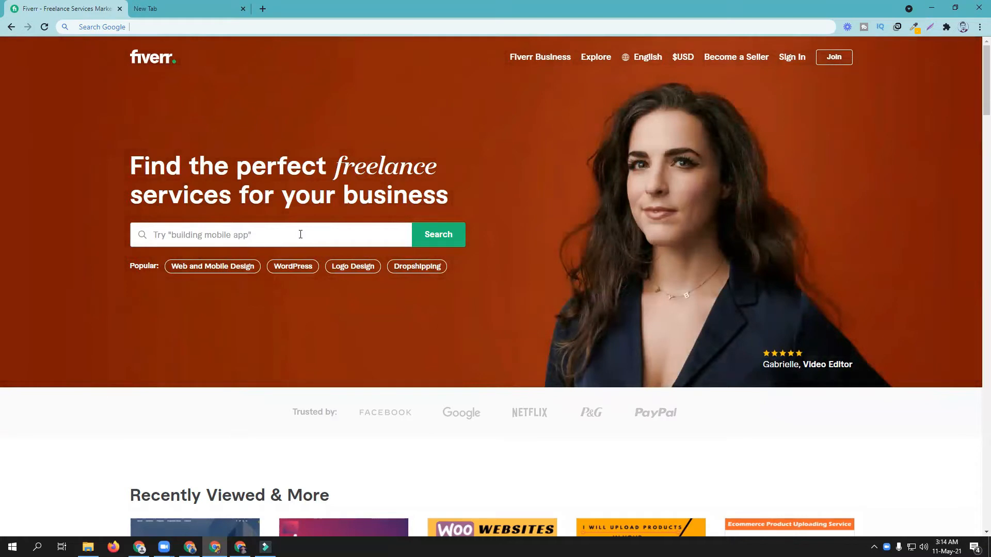
text(acti)
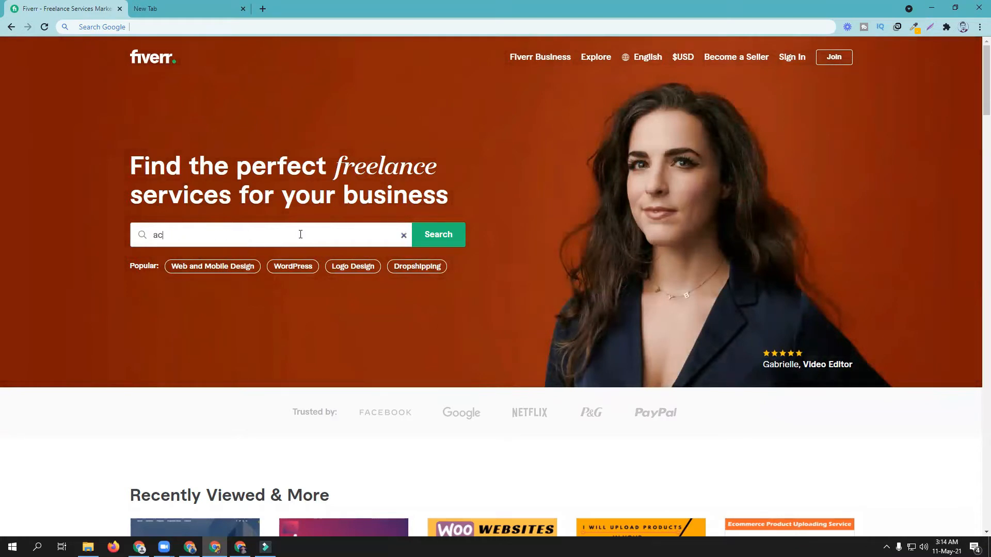
text(ve)
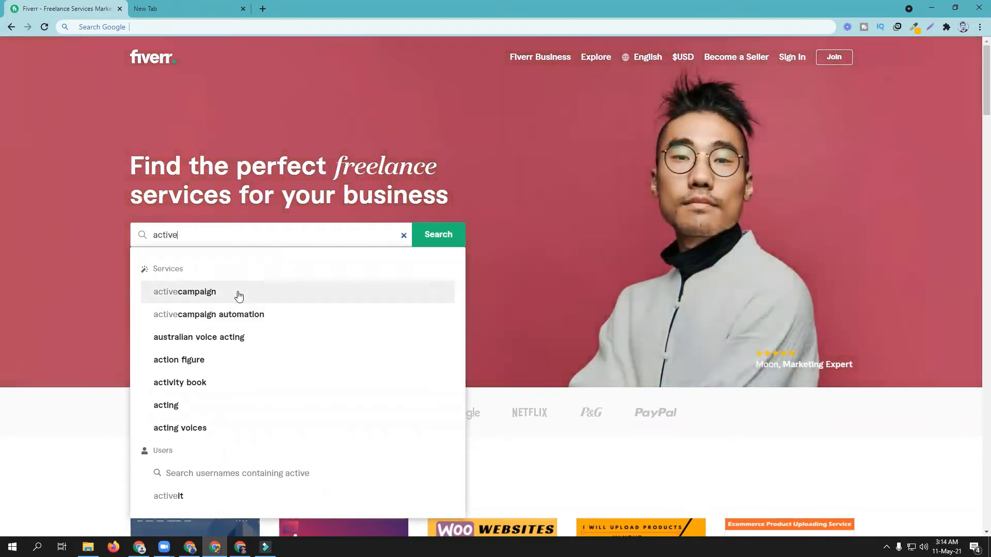
click(238, 292)
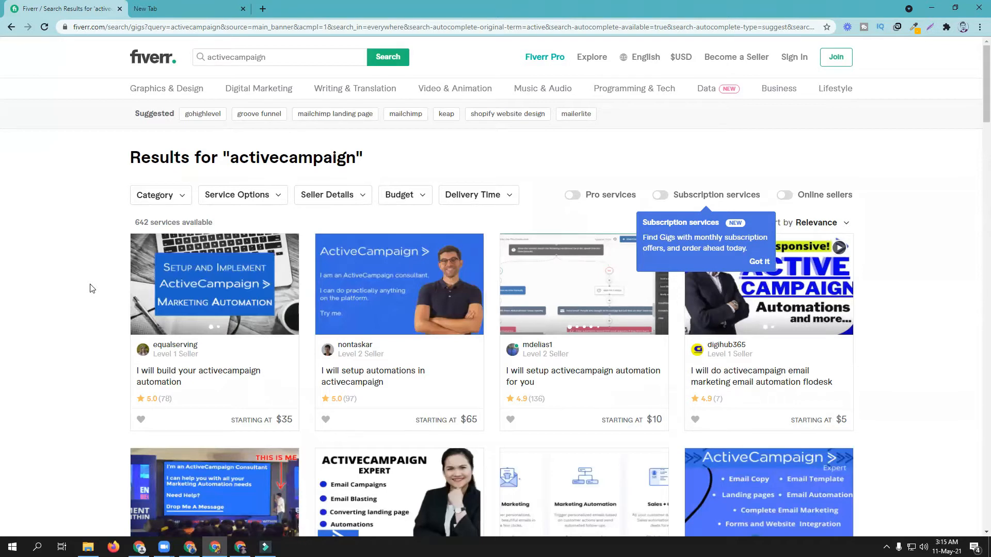
Open the build-your-automation and setup-automations gigs in new tabs and view each
scroll(90, 288, down, 2)
middle_click(180, 271)
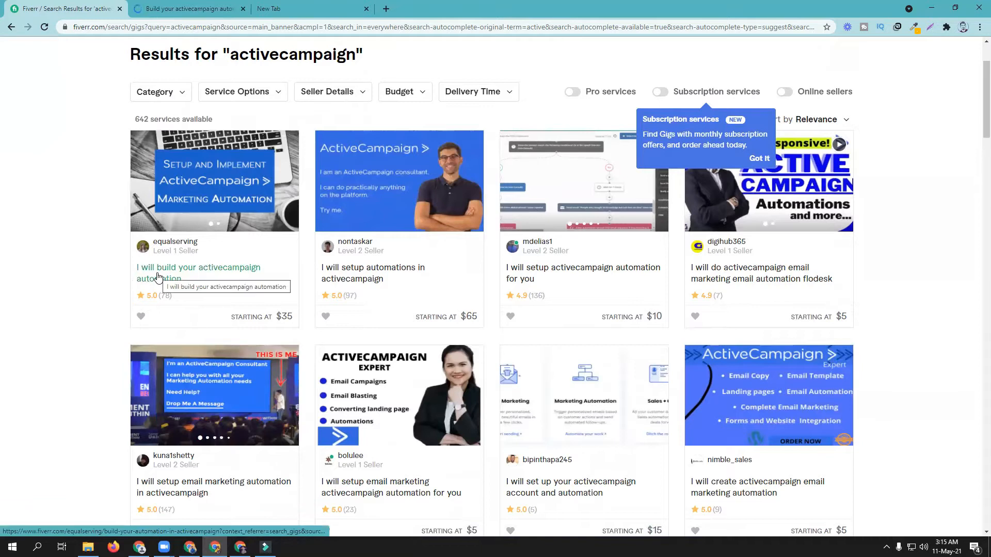
click(188, 9)
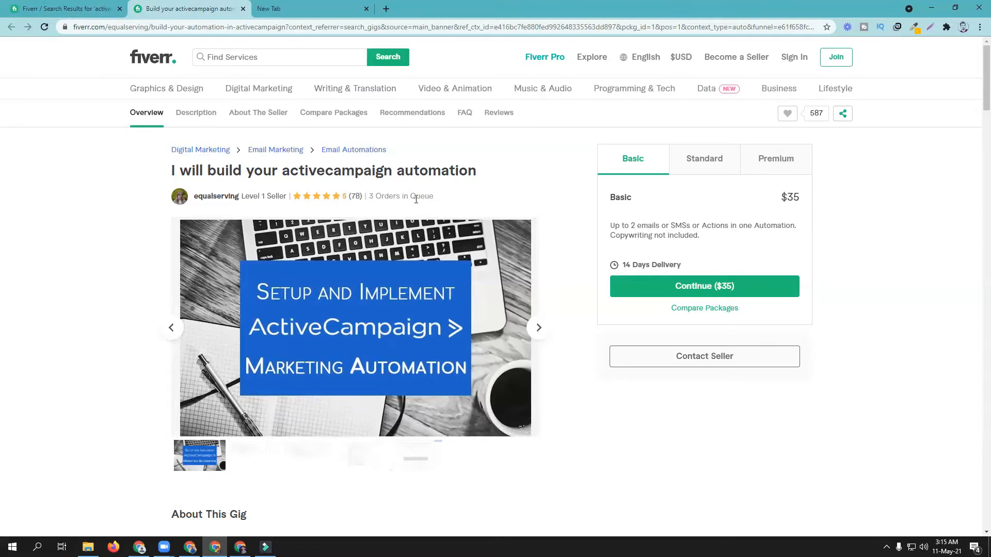
key(ctrl+shift+Tab)
middle_click(385, 276)
click(320, 5)
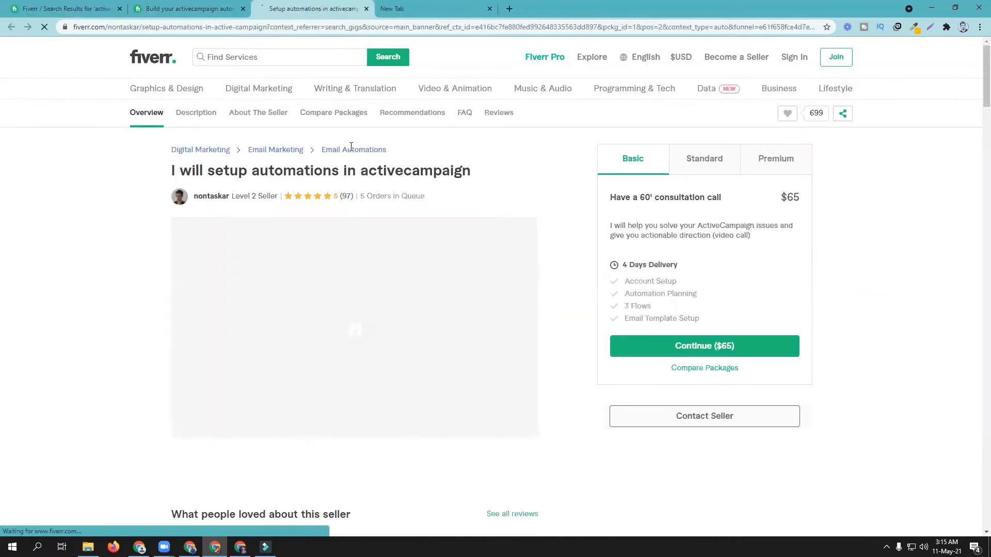
click(37, 5)
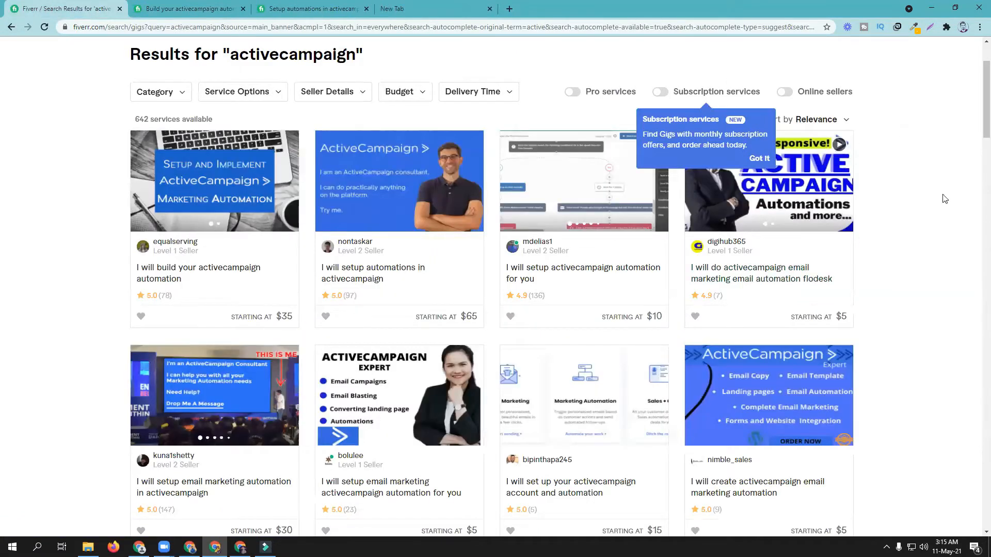
Dismiss the subscription services notice and browse the activecampaign gigs priced $5 to $195
click(961, 236)
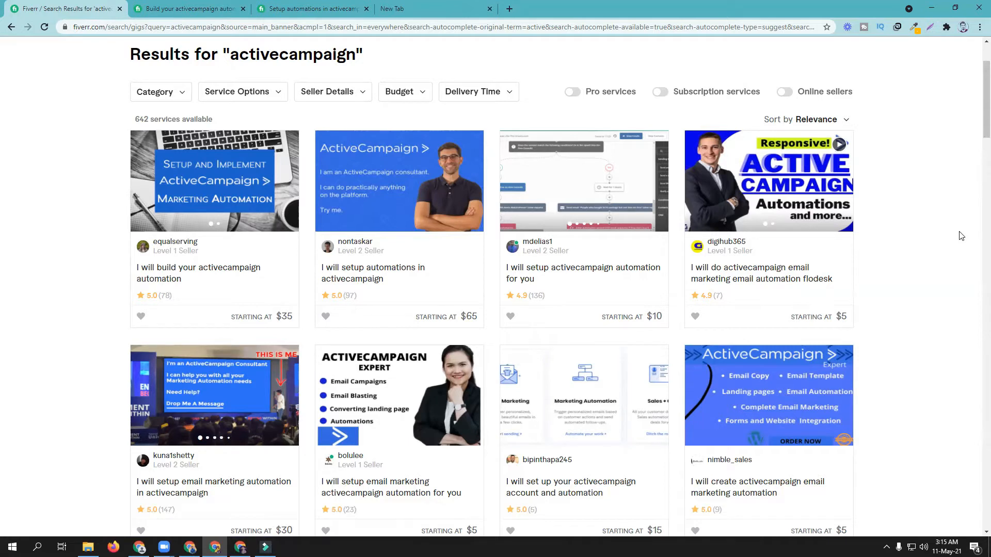
scroll(958, 229, down, 3)
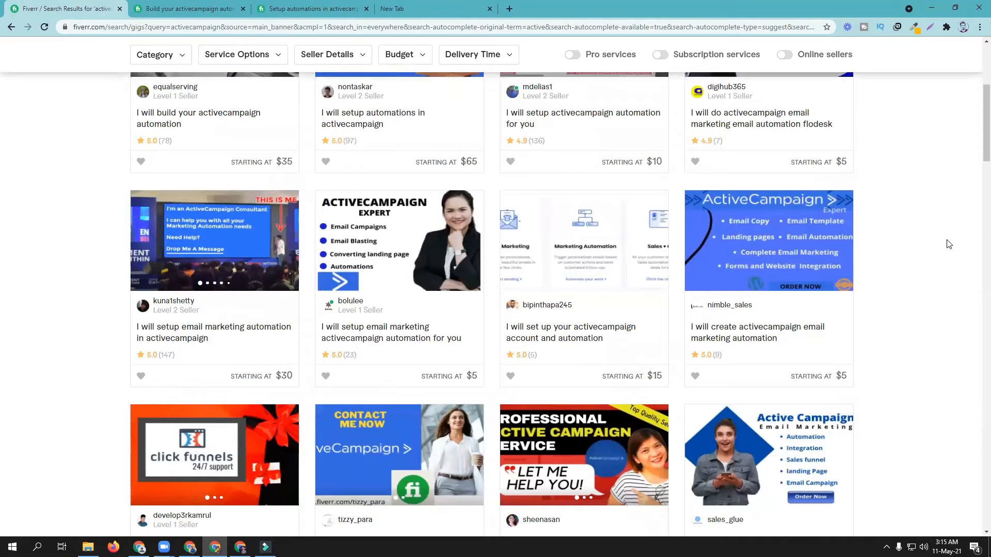
scroll(930, 245, down, 2)
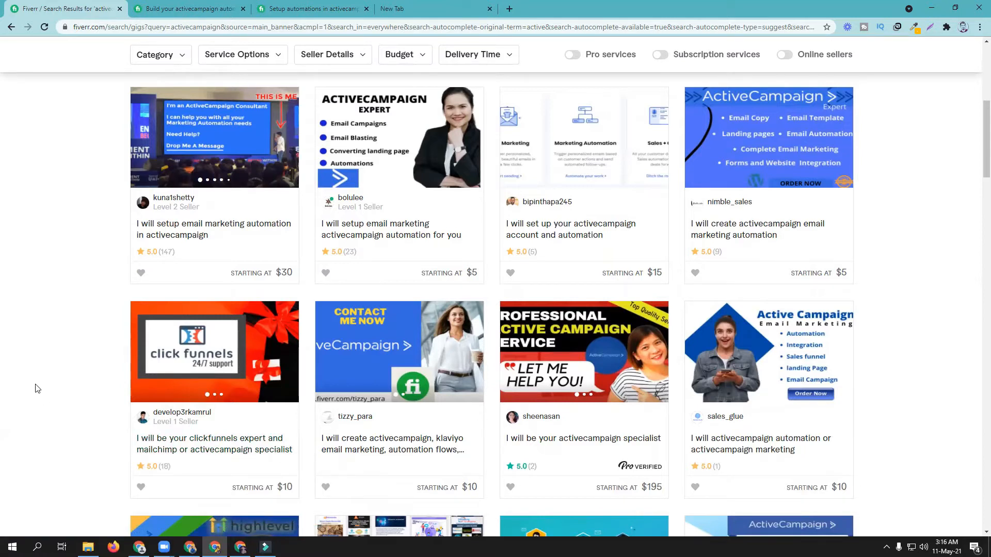
scroll(52, 149, up, 7)
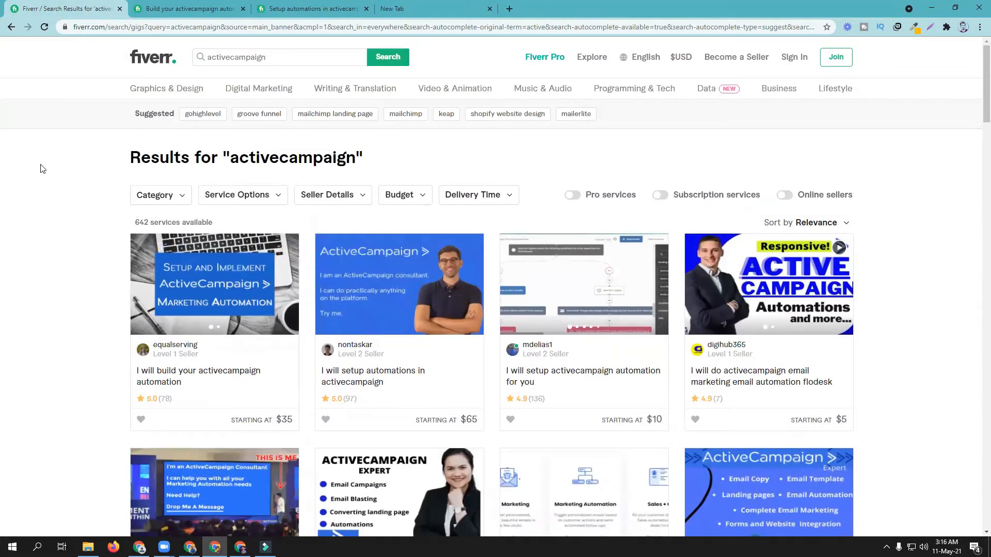
Refine the search to 'activecampaign automation' and open the account-and-automation setup gig
click(247, 60)
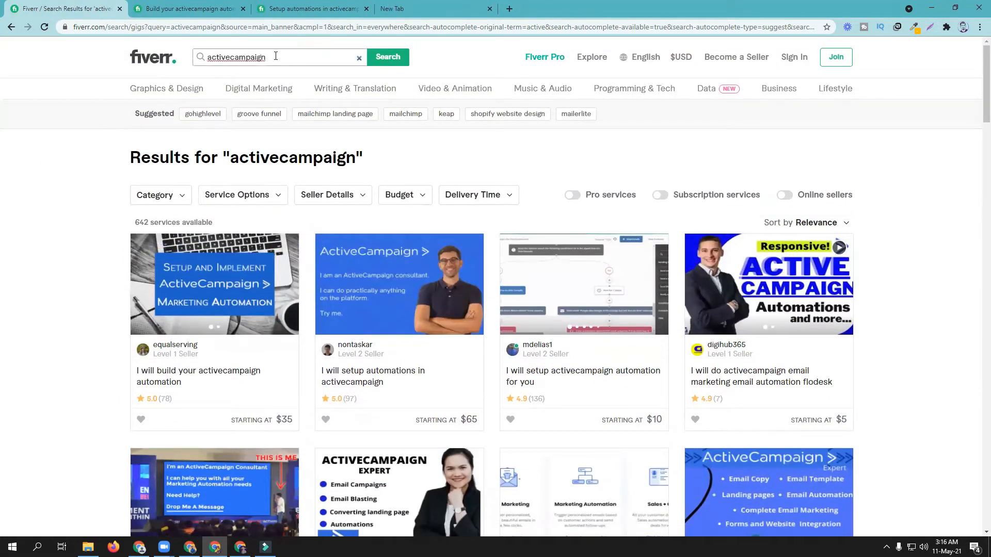
click(288, 109)
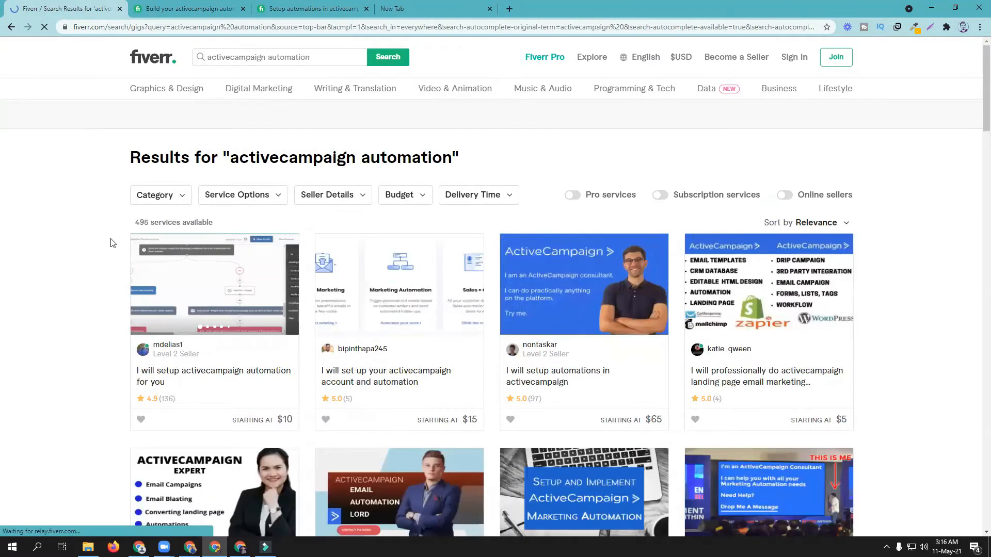
scroll(69, 294, down, 2)
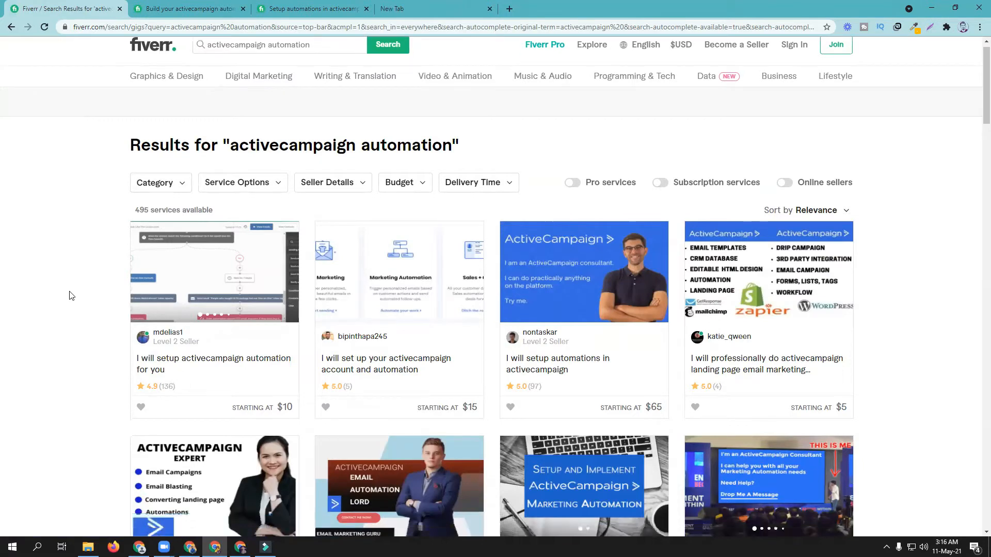
click(402, 281)
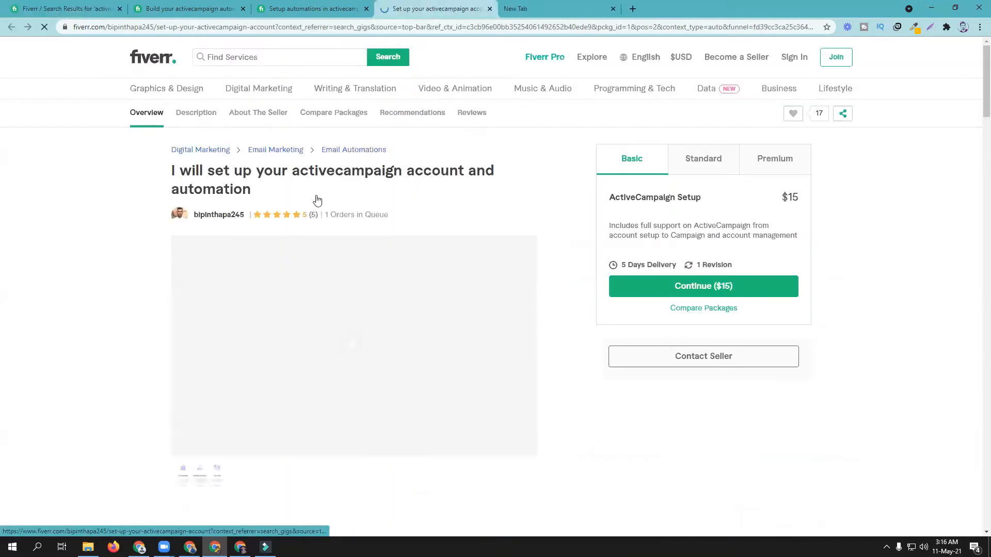
click(296, 4)
click(77, 8)
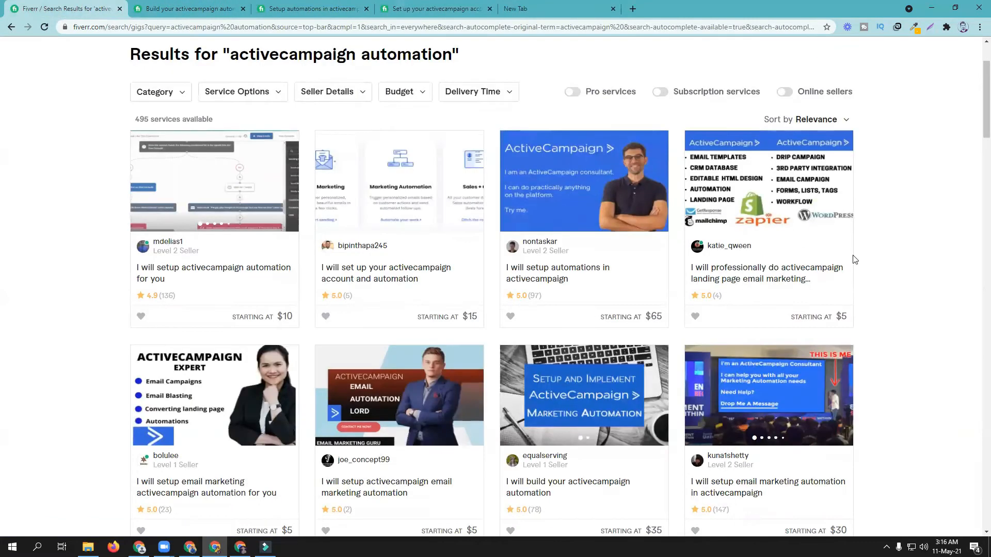
Scroll through the automation gig listings and back to the top of the results
scroll(881, 294, down, 5)
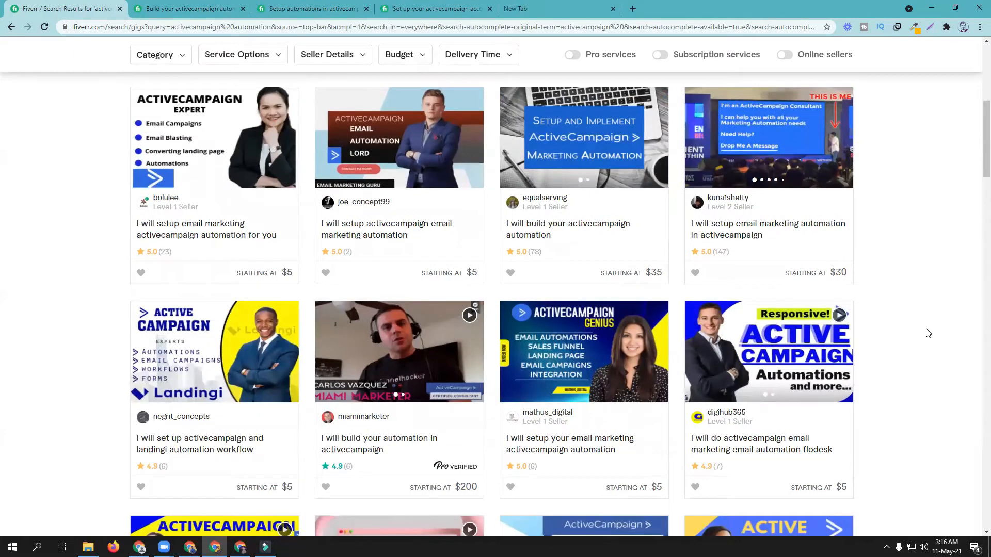
scroll(929, 331, down, 8)
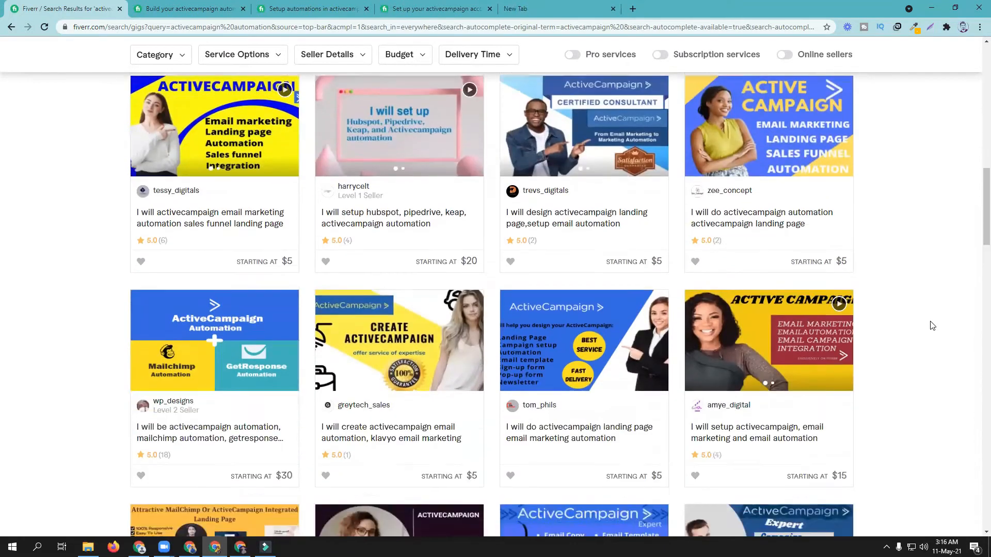
scroll(932, 326, down, 8)
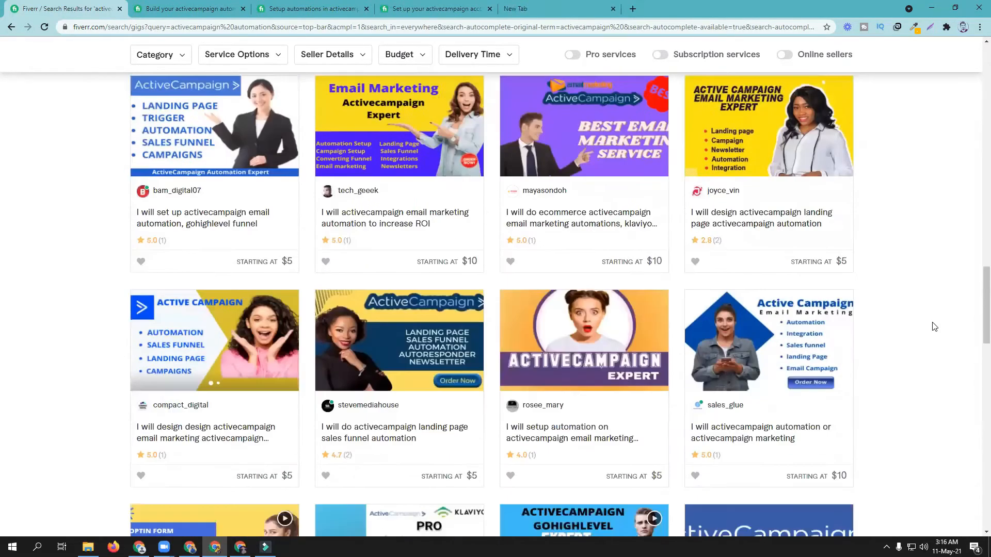
scroll(934, 326, up, 20)
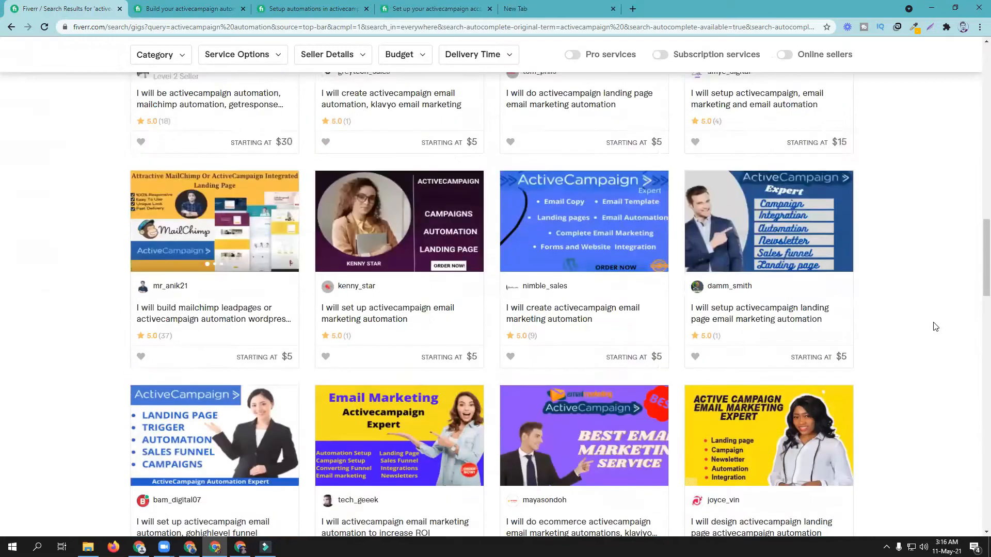
scroll(936, 326, up, 6)
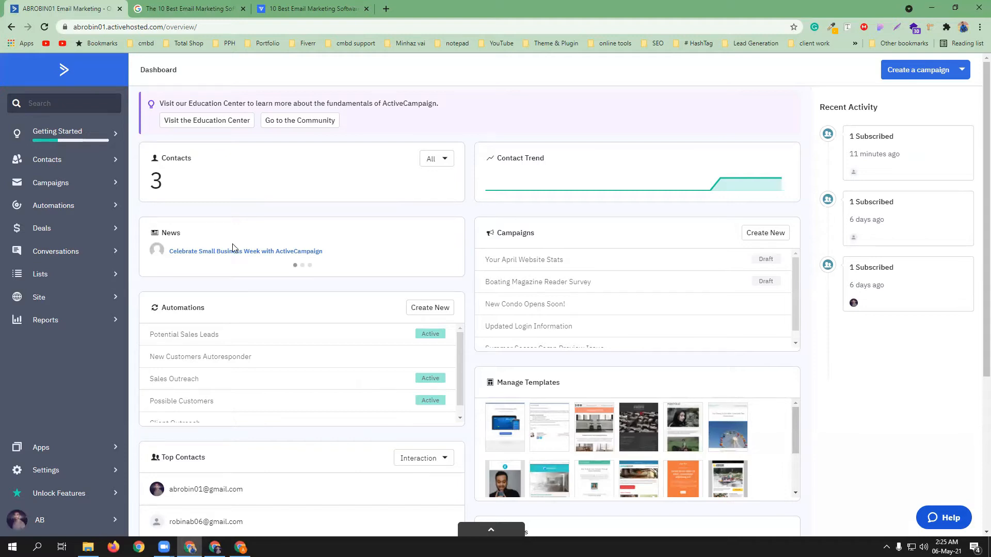
Go to Automations and choose Create an automation to see the recipe templates
click(77, 213)
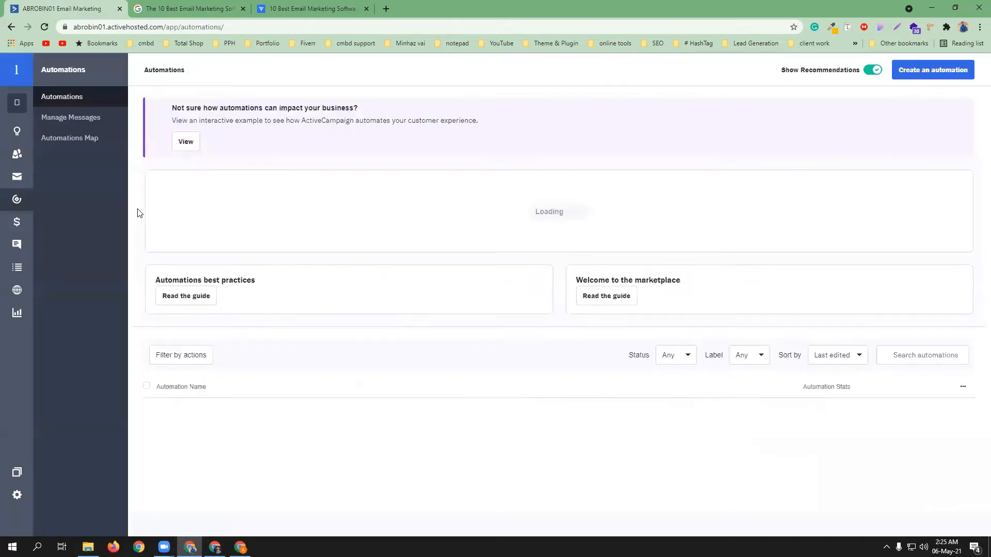
click(264, 290)
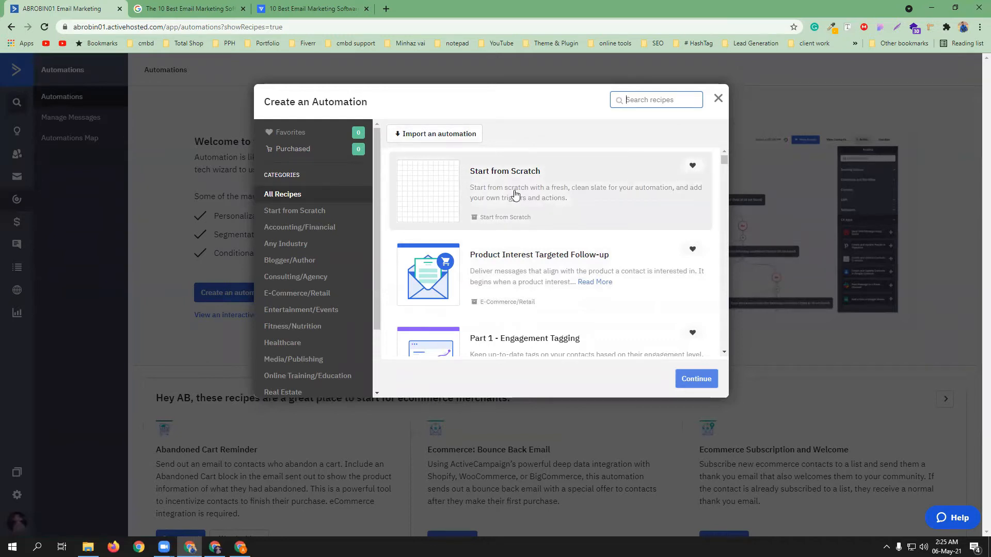
Browse the recipes, then pick Start from Scratch and continue to the trigger list
scroll(514, 194, down, 3)
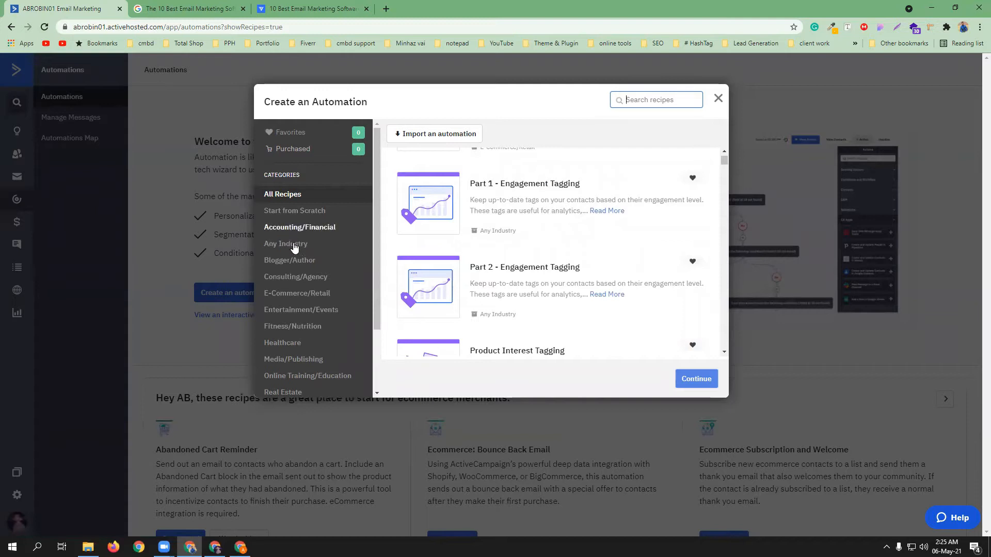
scroll(578, 237, down, 1)
scroll(578, 237, down, 5)
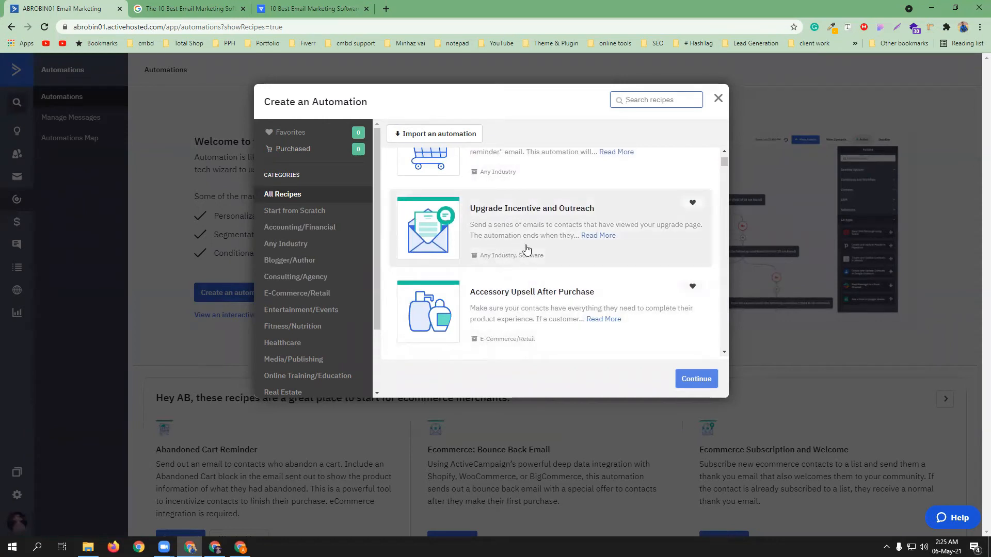
scroll(540, 258, up, 4)
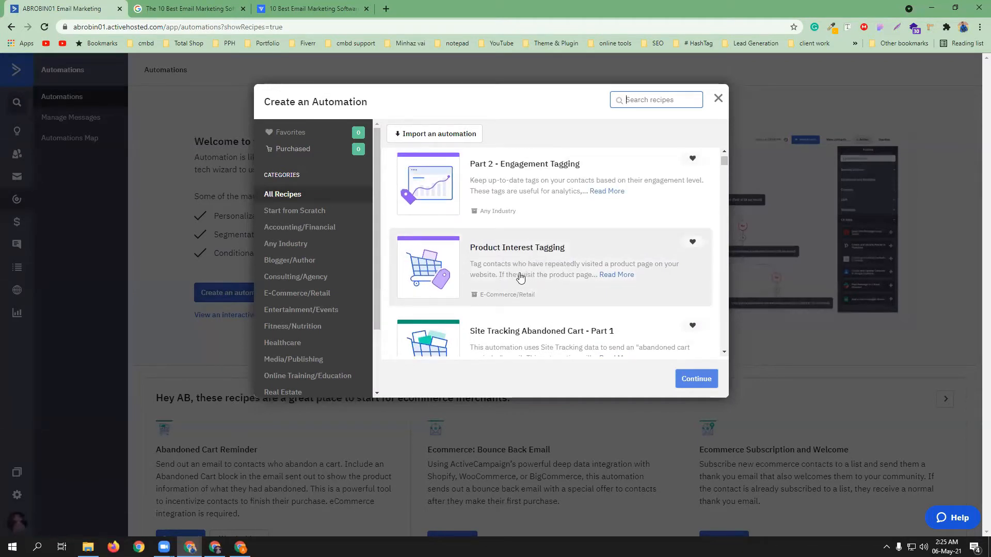
scroll(531, 286, up, 5)
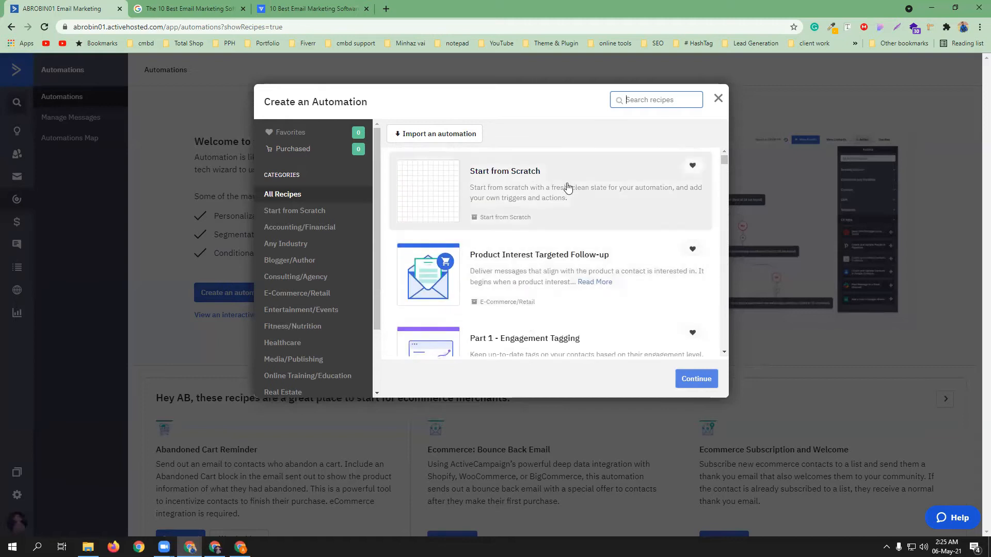
click(518, 199)
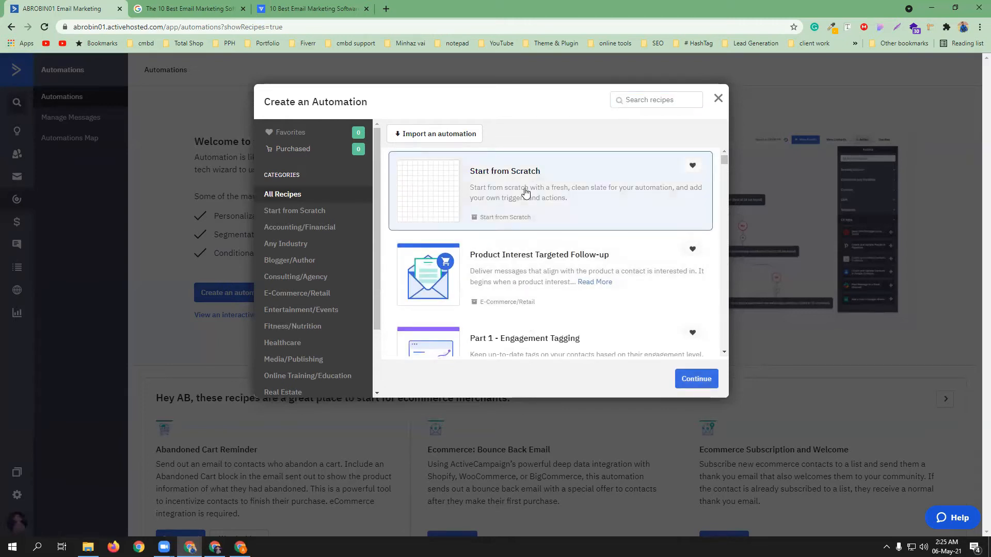
click(688, 383)
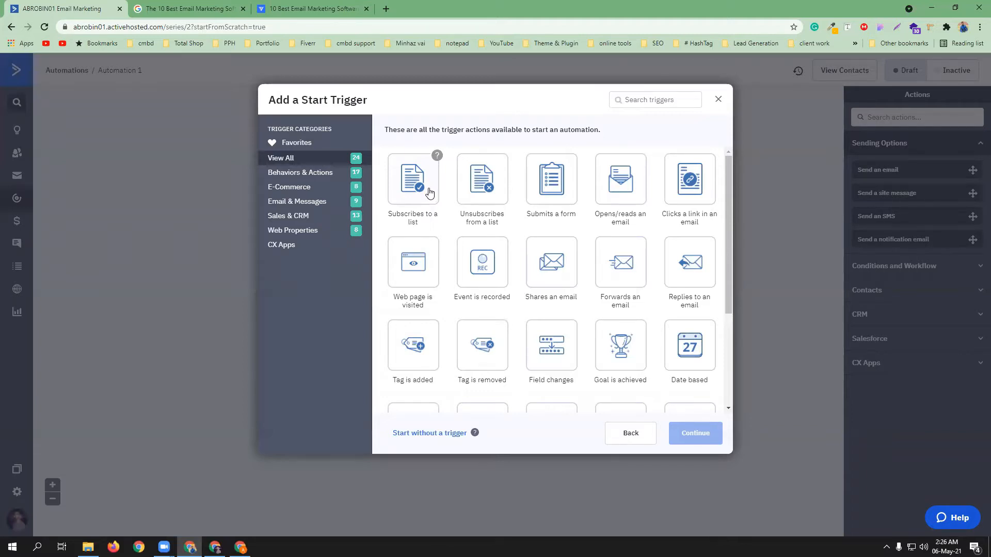
Add a 'Subscribes to a list' start trigger for the Customers list, running once
click(432, 193)
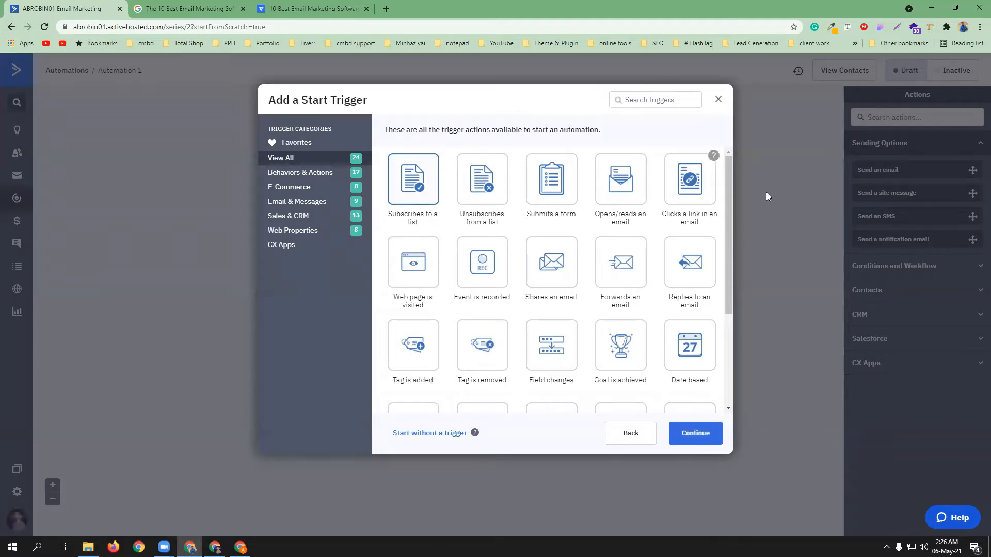
click(695, 434)
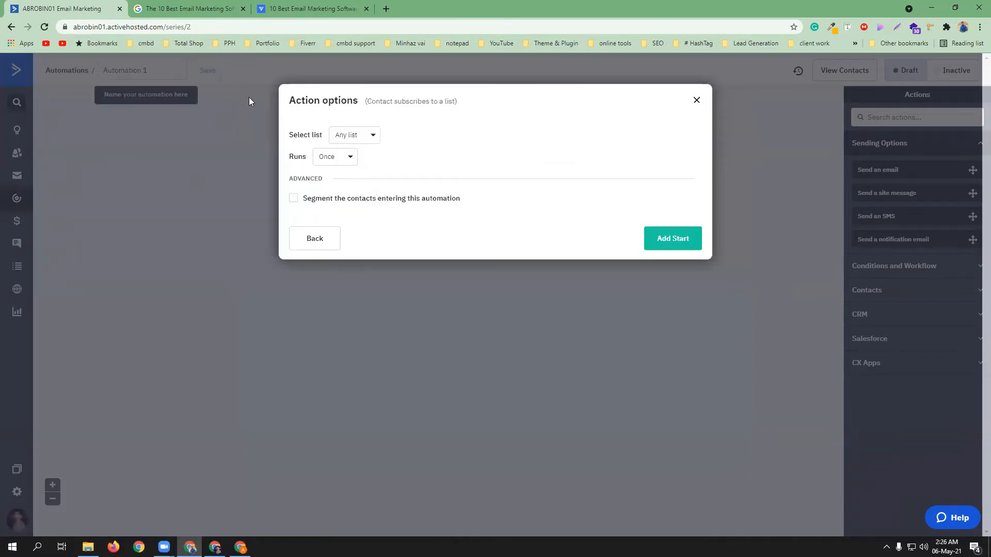
click(370, 135)
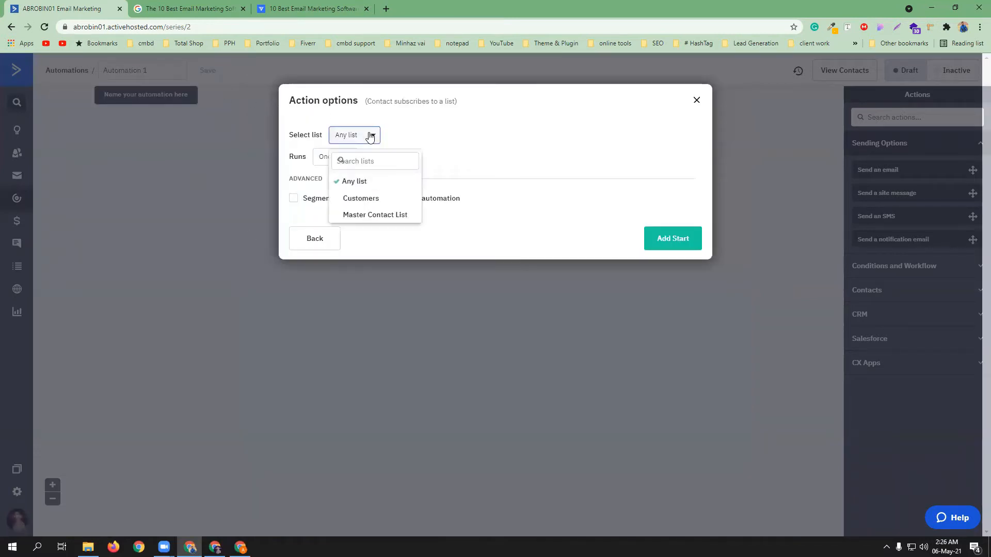
click(361, 201)
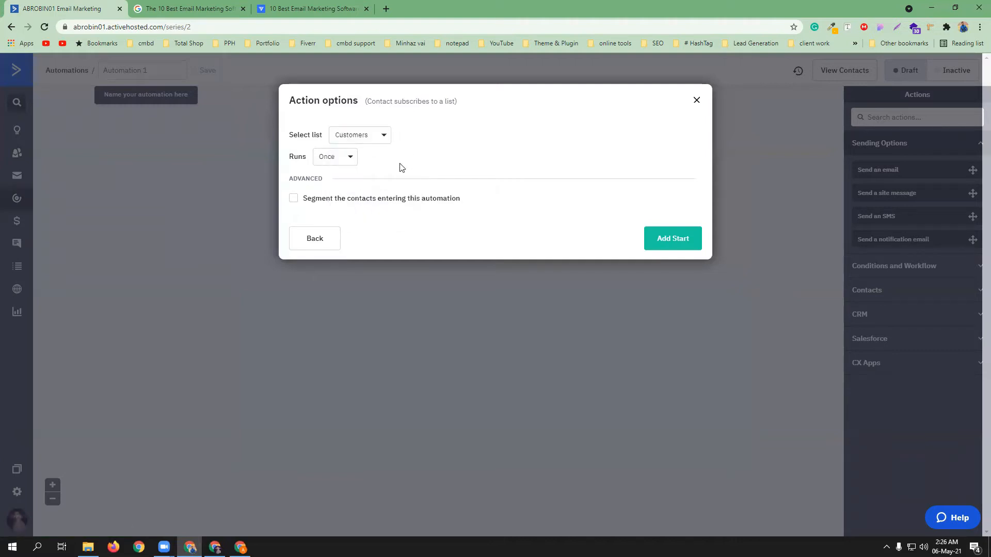
click(347, 157)
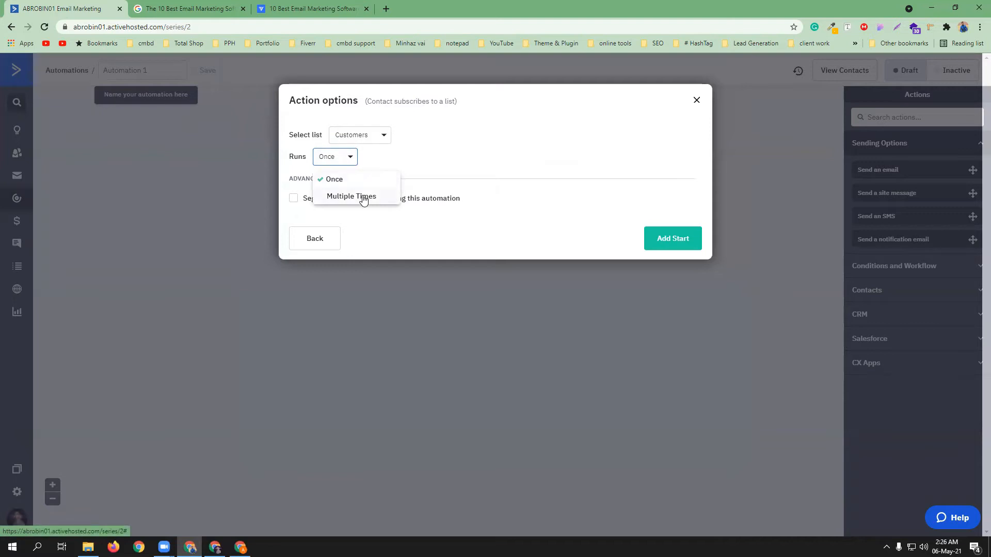
click(455, 143)
click(672, 238)
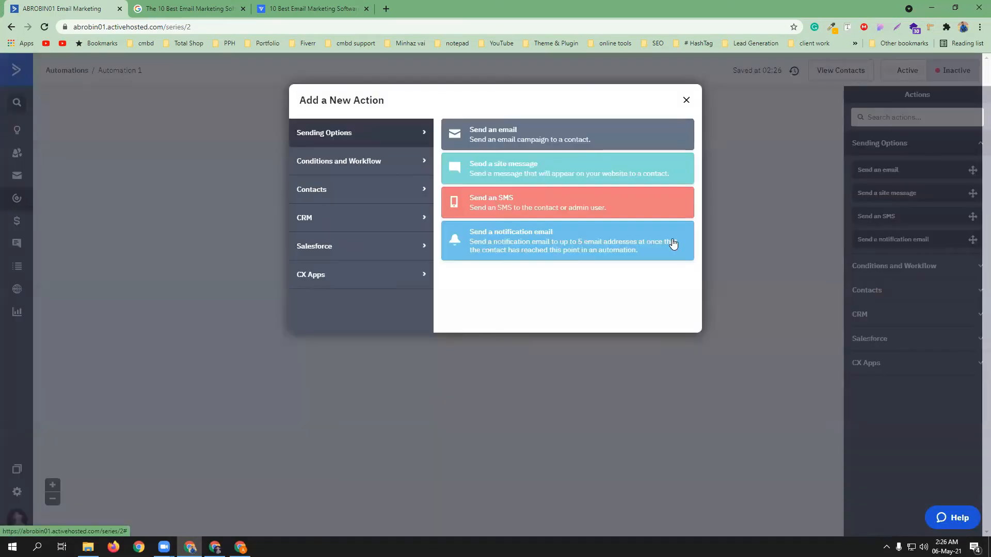
Add a Send an email action below the trigger and choose to create a new email
click(686, 101)
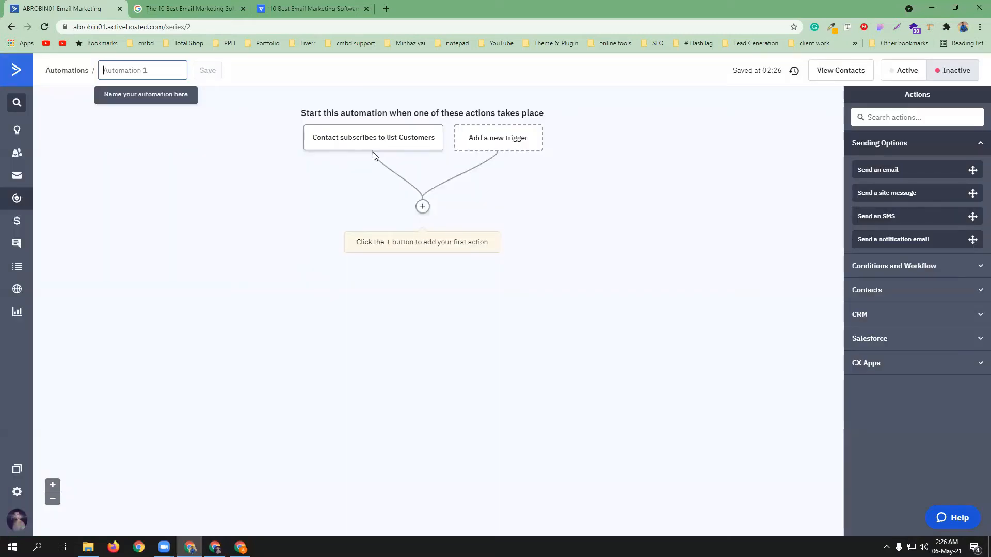
mouse_move(347, 144)
click(422, 207)
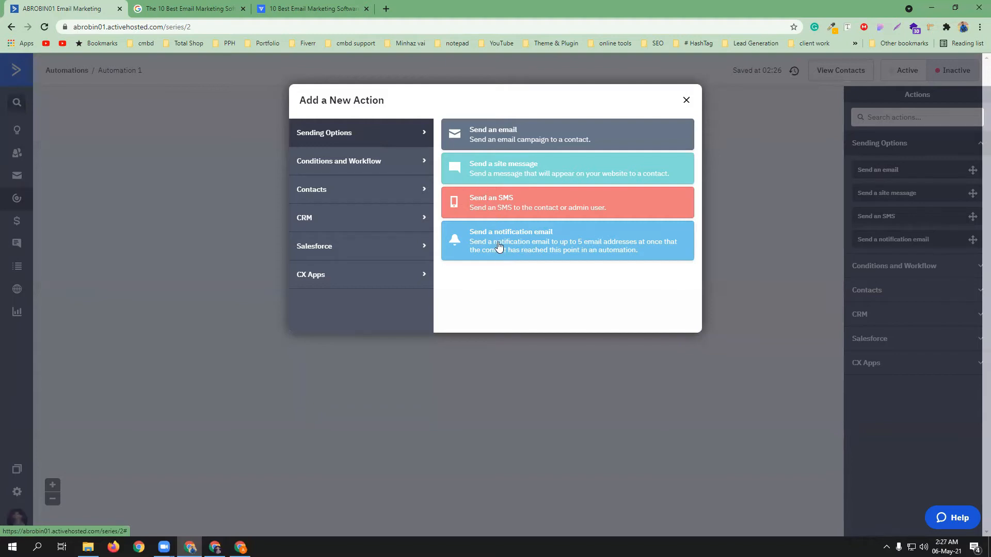
click(492, 133)
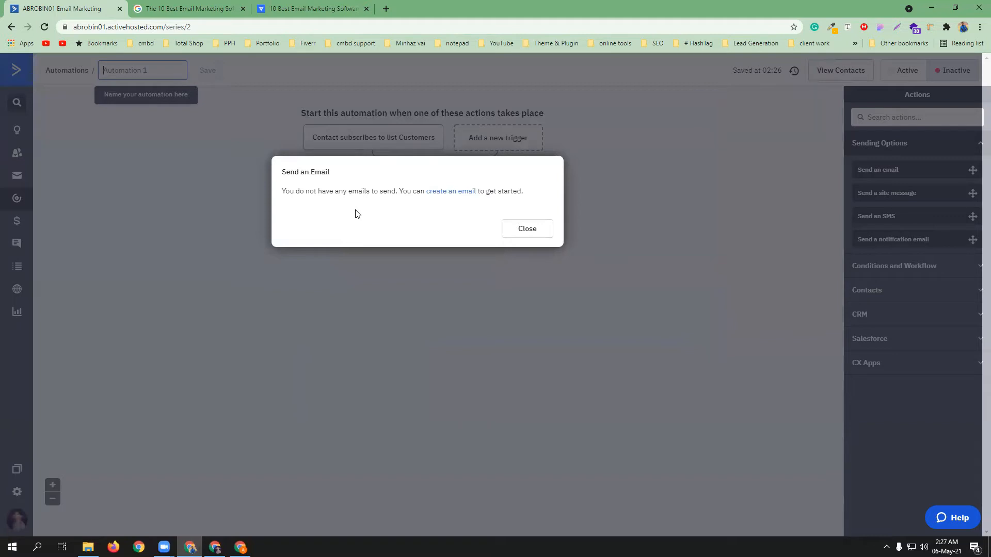
click(457, 192)
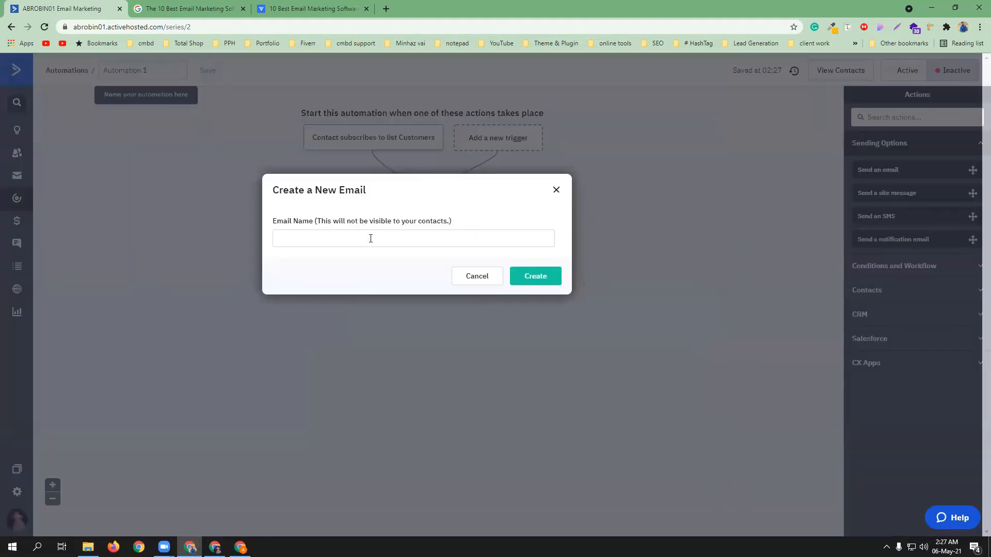
Name the new email 'Freelancing Tips' and create it
click(371, 238)
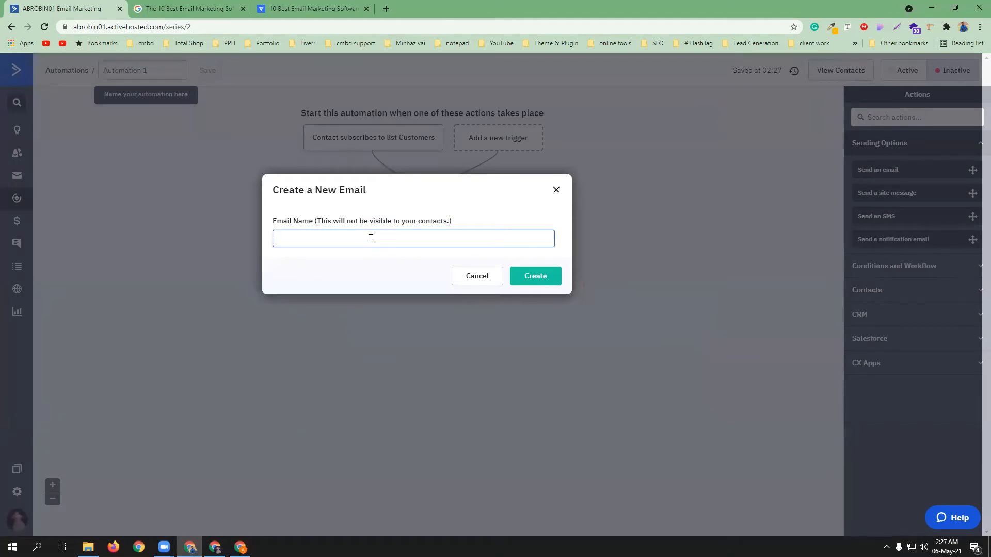
text(Freelancing Tips)
click(545, 279)
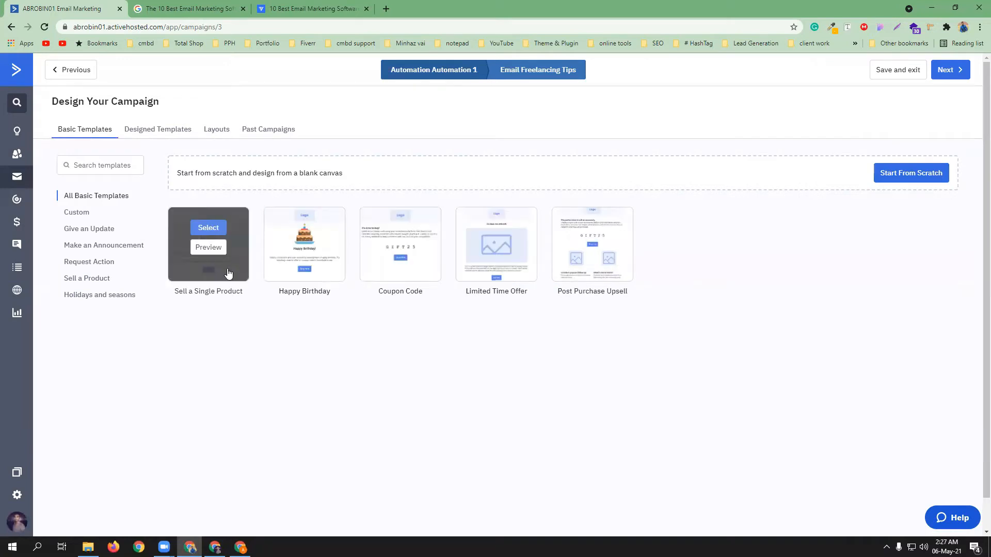
Browse the Designed Templates, then start the Freelancing Tips email from scratch
click(172, 131)
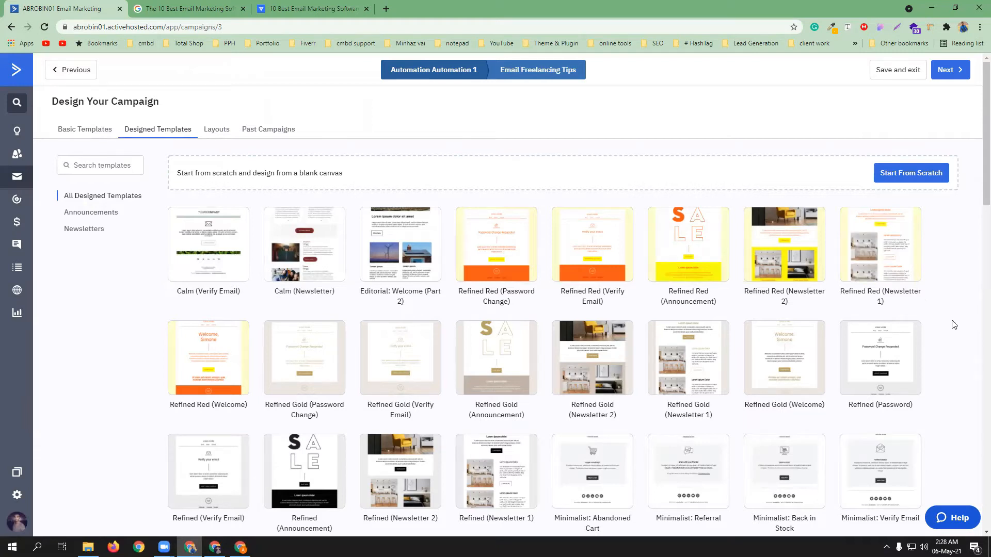
mouse_move(897, 269)
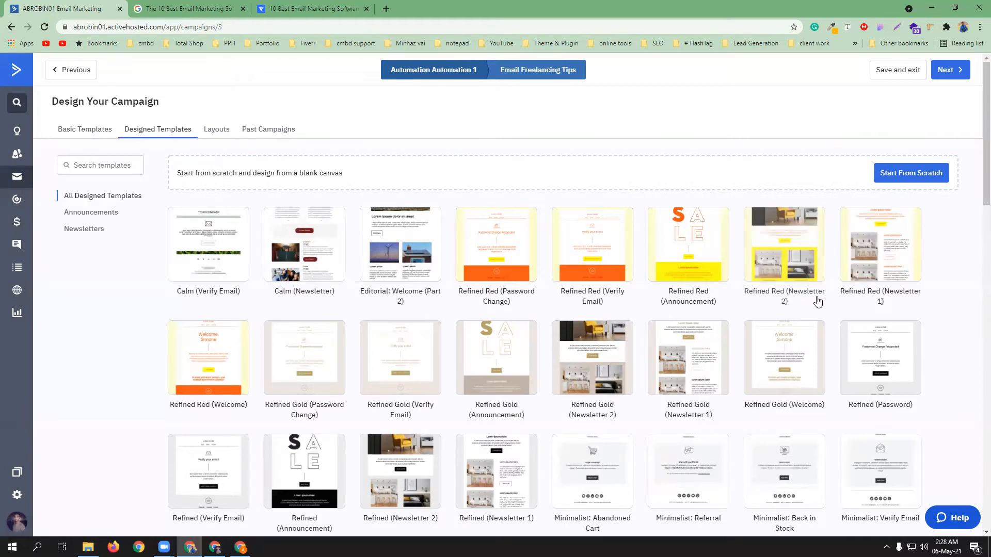
click(896, 178)
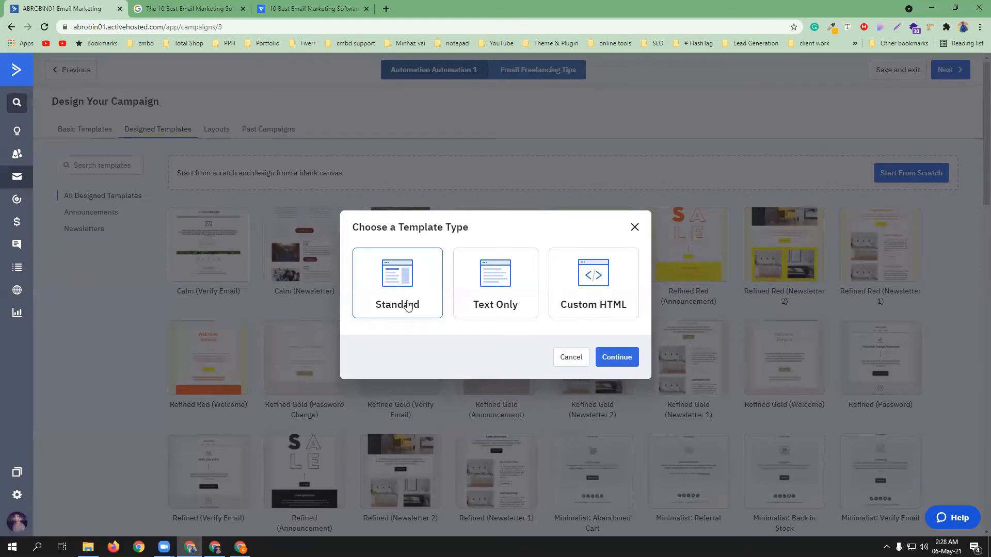
Choose the Standard template type and set the subject to '1000$ Freelancing tips'
click(619, 360)
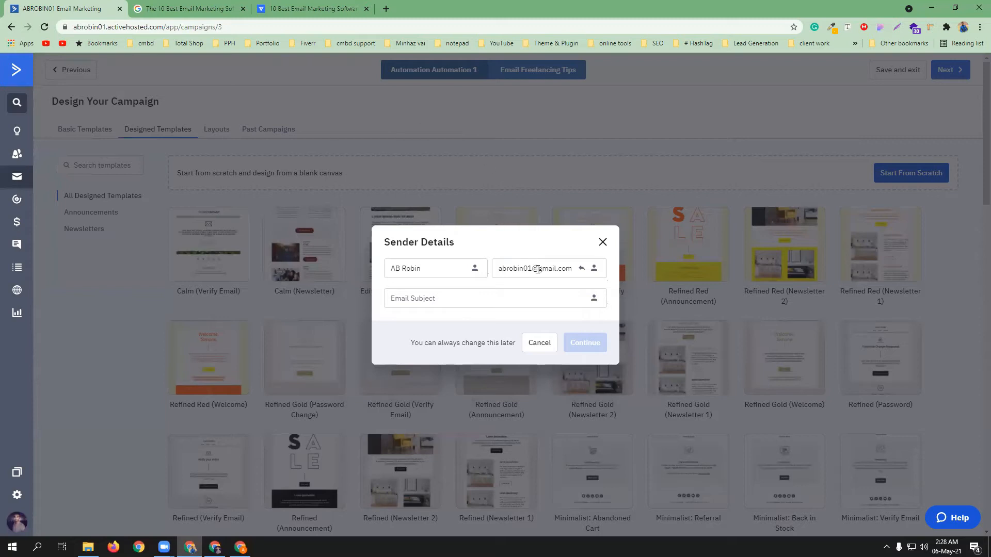
click(442, 298)
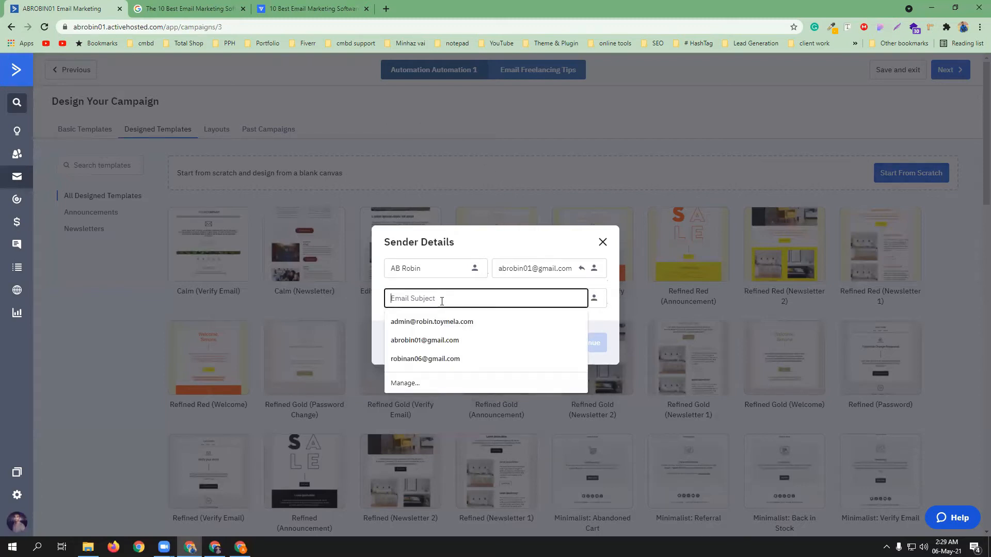
text(Freelancing tips)
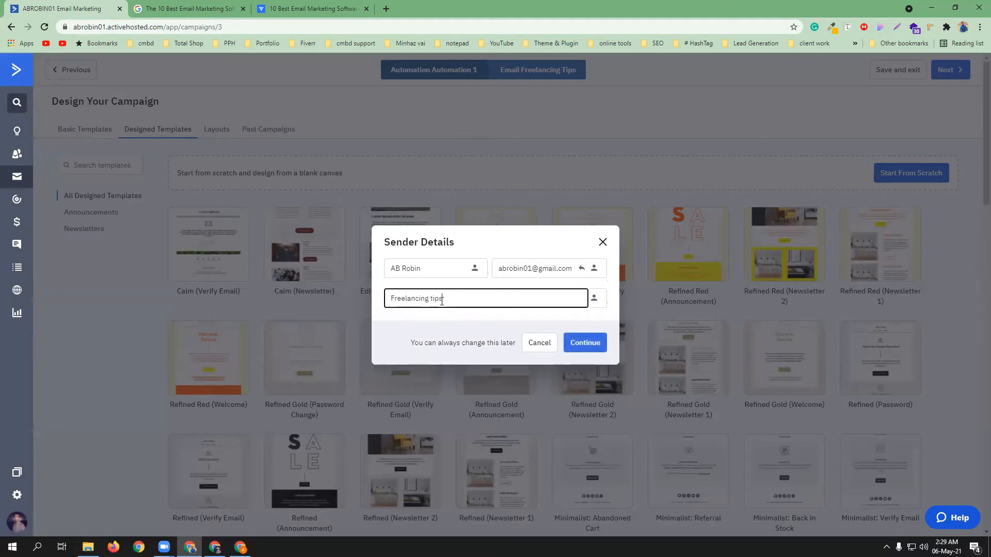
click(391, 299)
text(1000$)
Set the reply-to to the account's saved address and continue to the designer
click(582, 269)
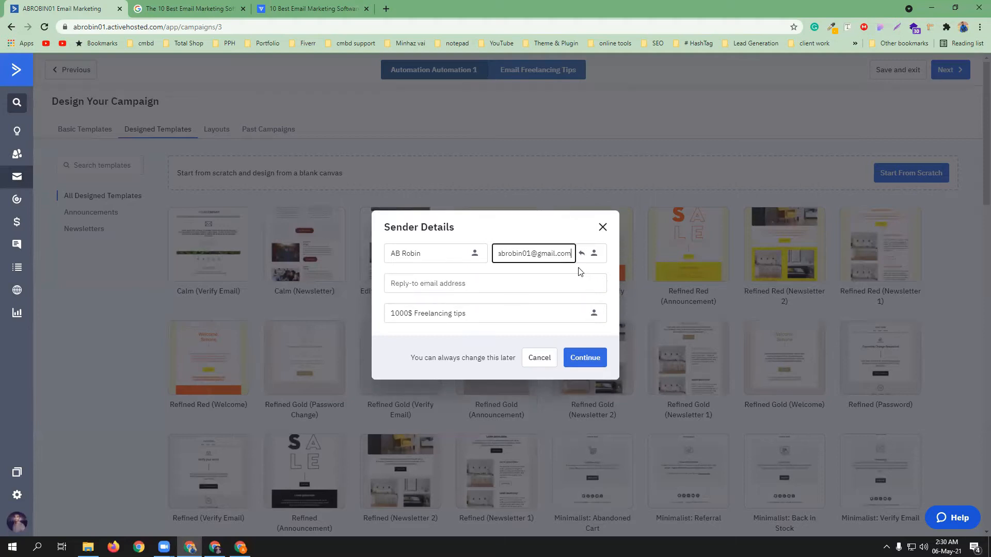
click(443, 286)
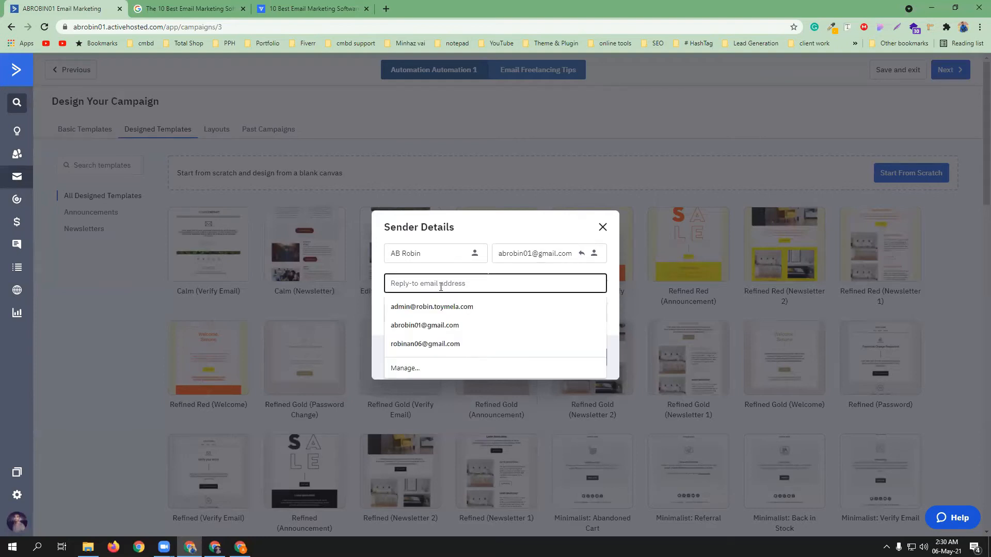
click(434, 325)
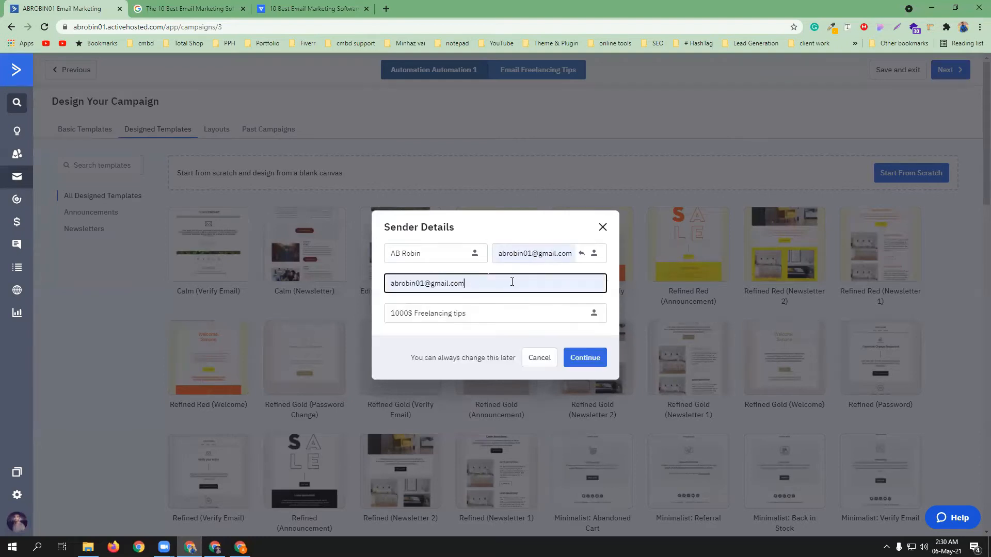
click(593, 357)
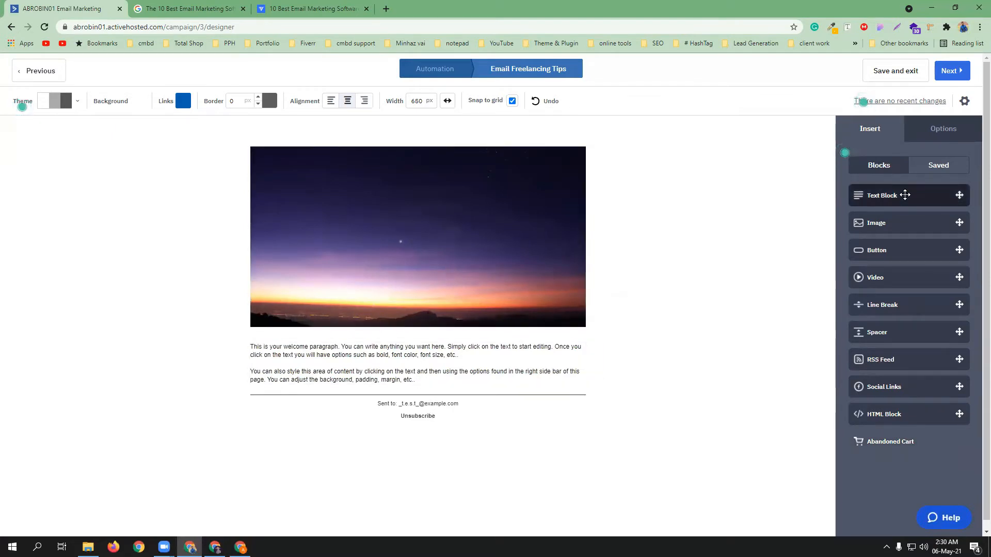
Add a text block above the banner image reading '100$ Freelancing Tips'
drag(905, 195, 426, 138)
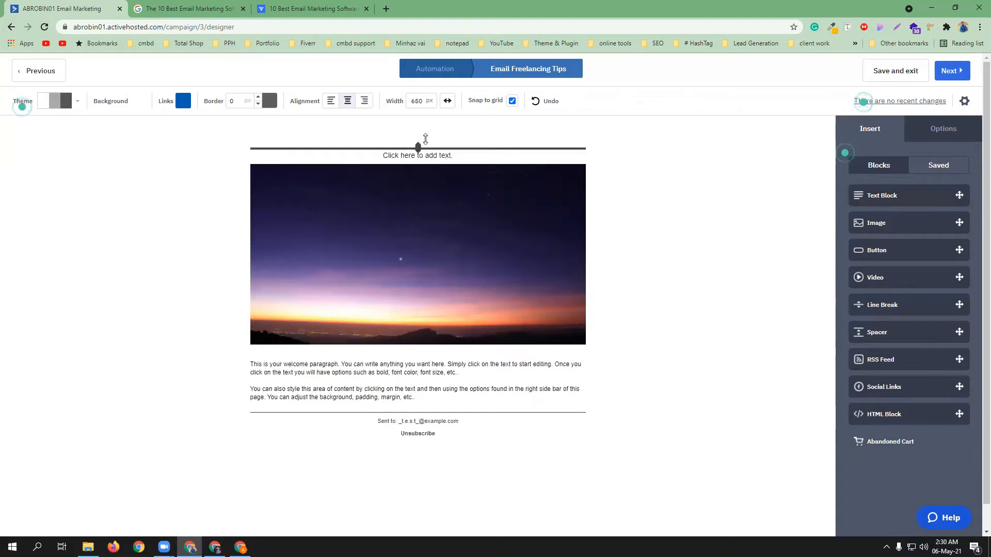
click(437, 155)
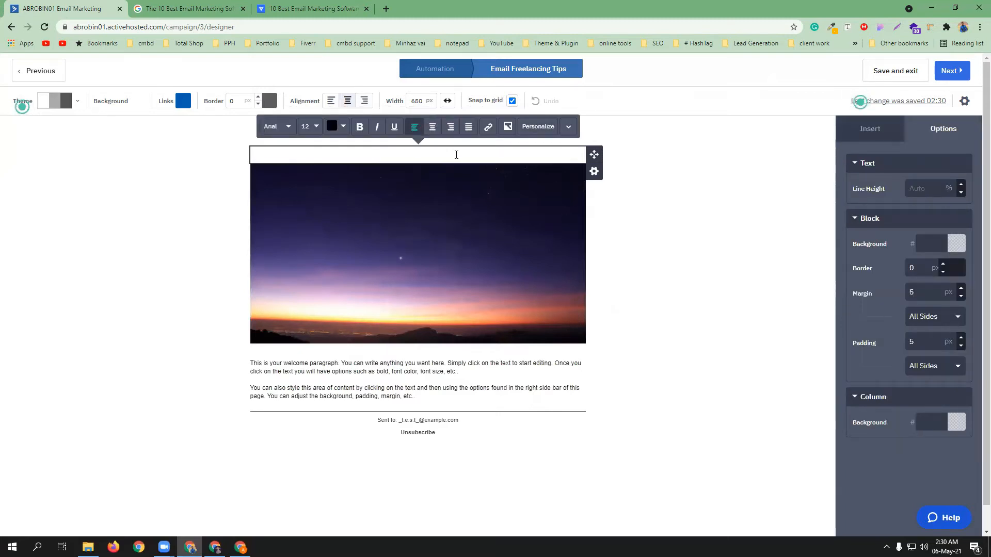
text(100$ Freelancing Tips)
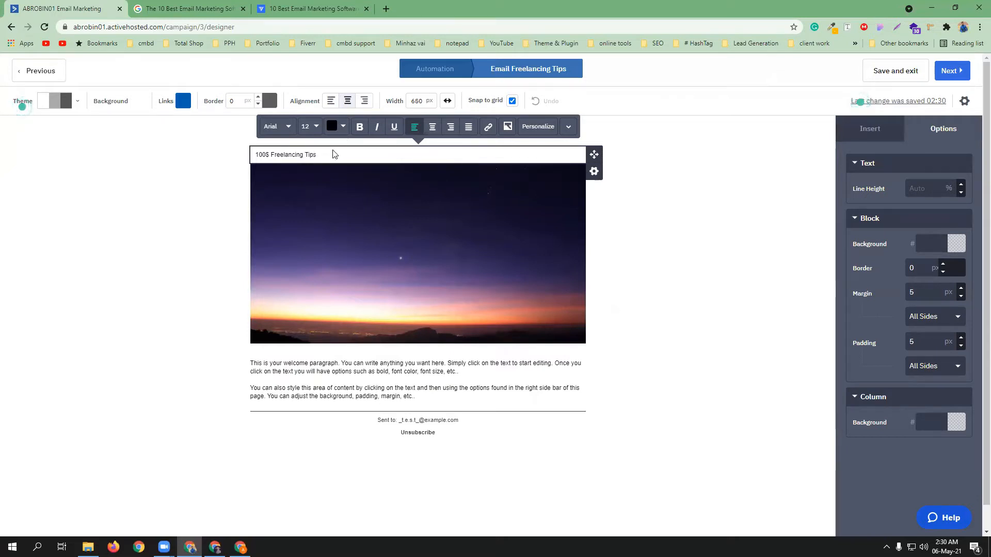
Format the heading as bold, 42 px, centred across the email
drag(324, 155, 278, 145)
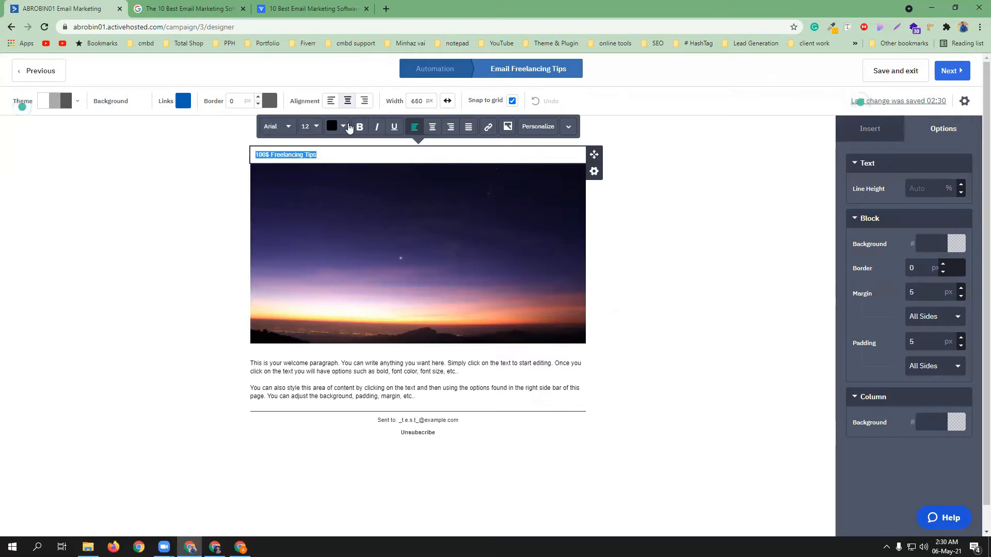
click(360, 126)
click(312, 127)
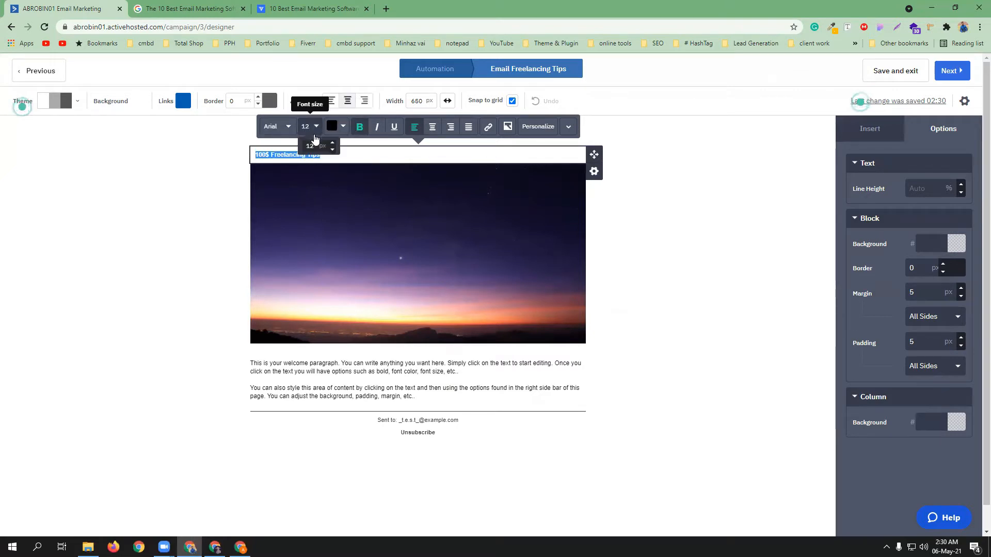
click(311, 145)
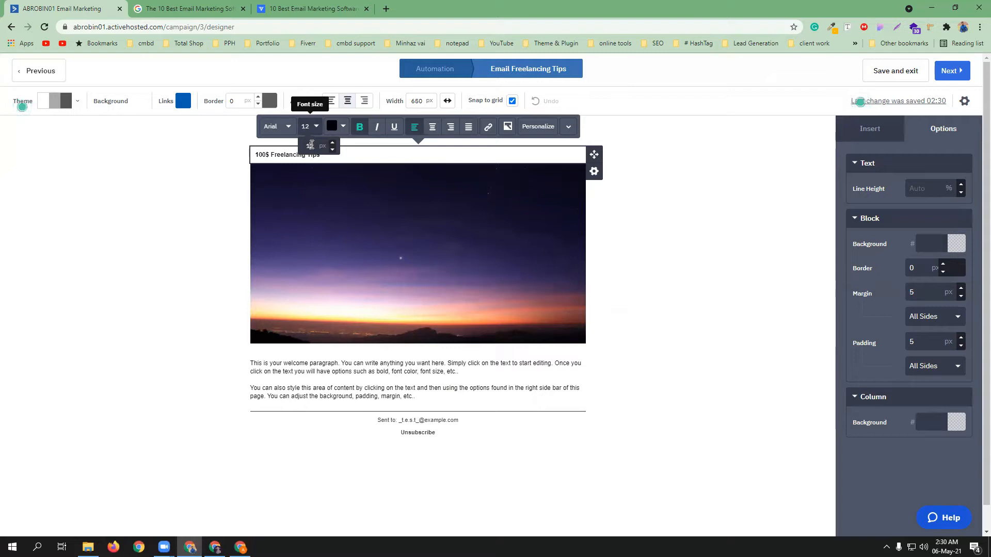
text(42)
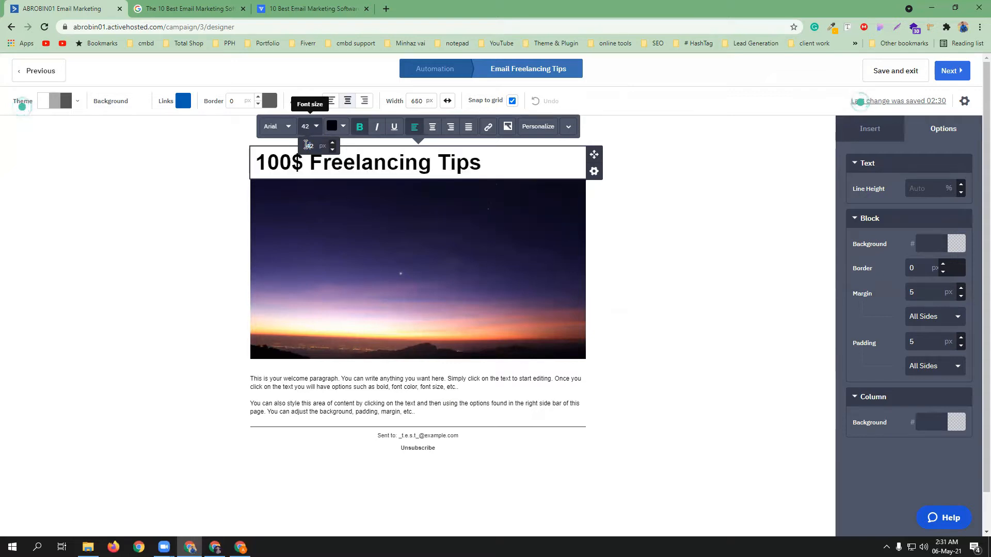
click(432, 129)
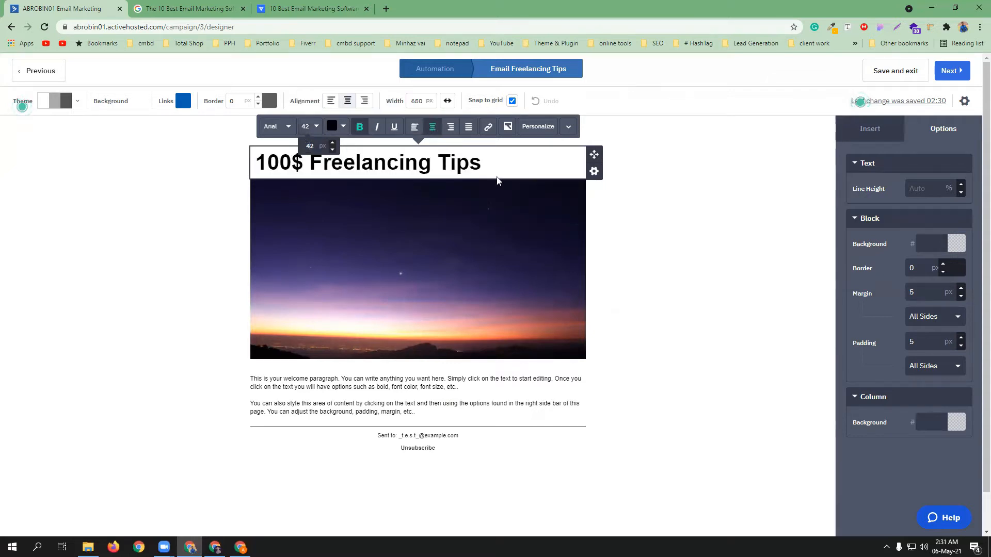
click(633, 219)
click(506, 166)
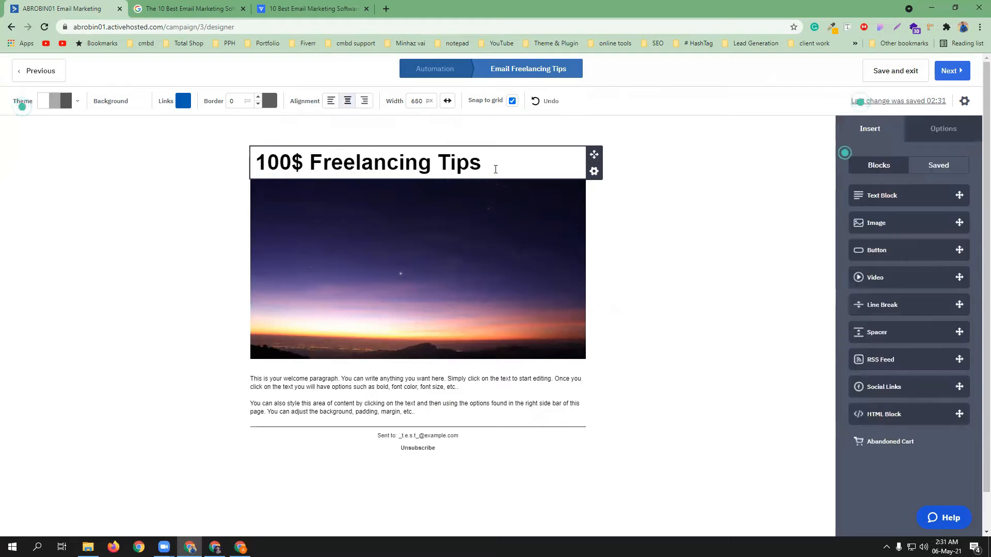
drag(507, 166, 220, 170)
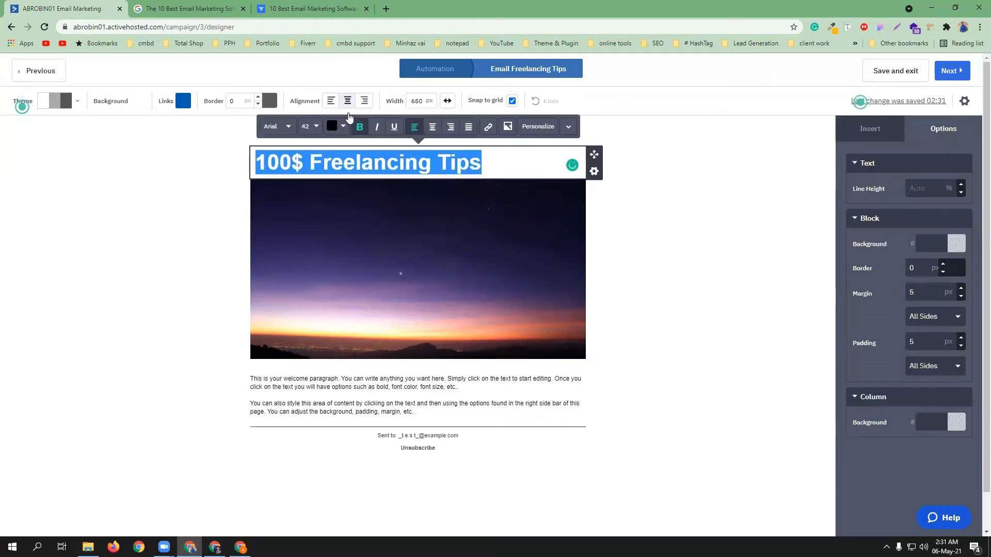
click(432, 128)
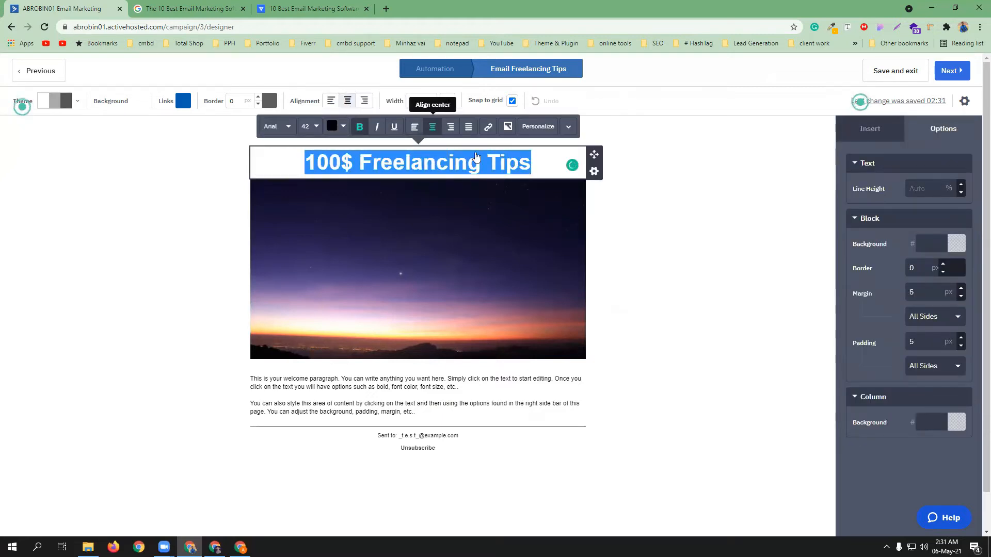
click(625, 248)
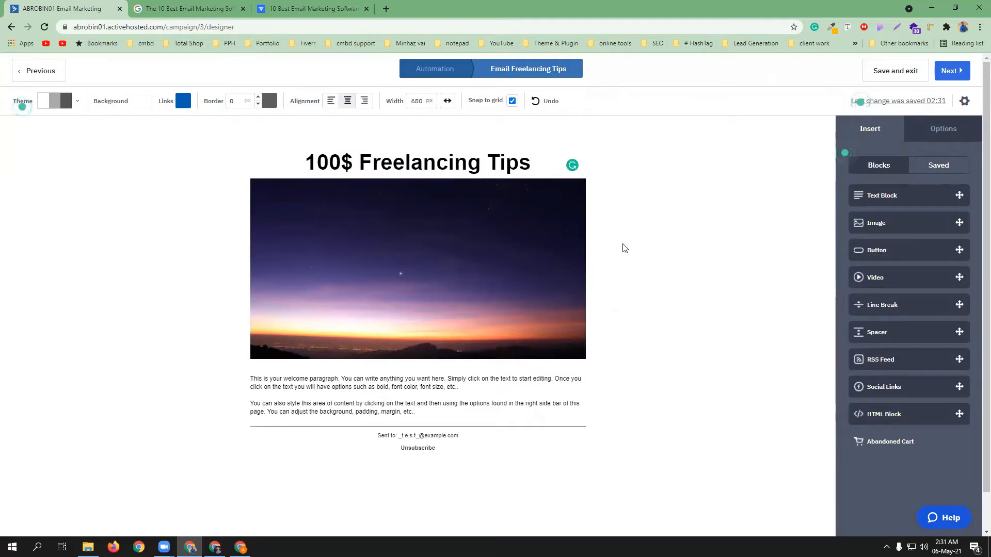
Replace the sunset banner with uploaded how-to-become-a-successful-freelancer.jpg
click(472, 267)
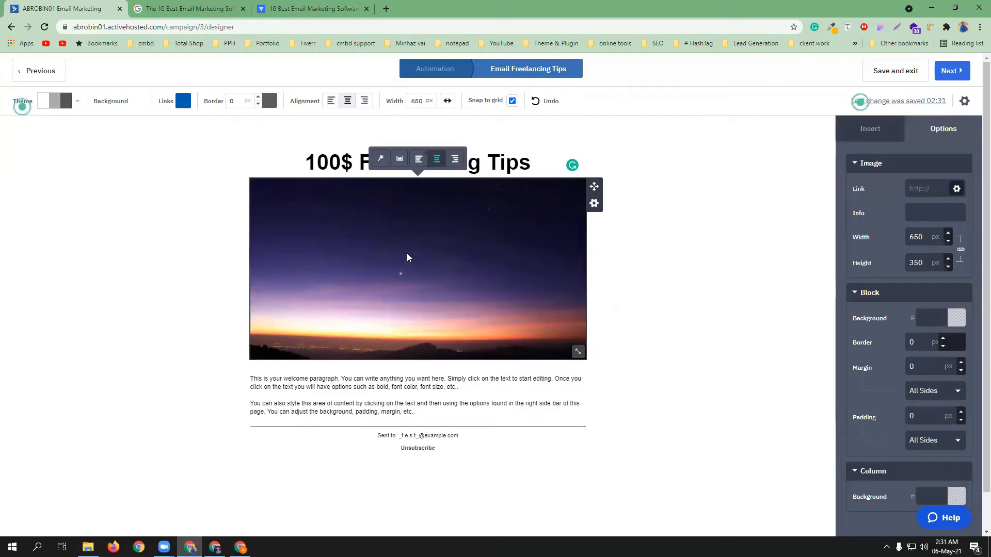
click(399, 160)
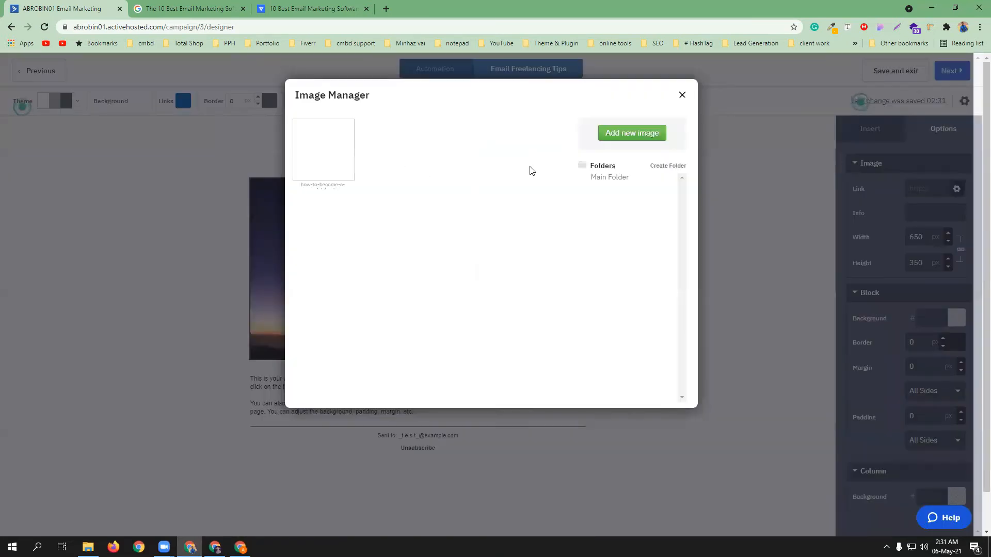
click(623, 133)
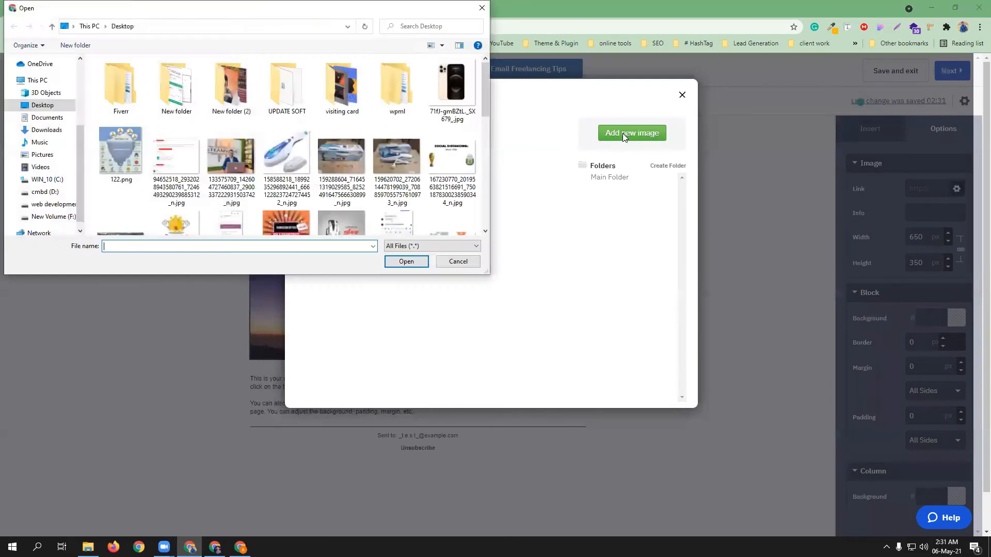
scroll(265, 152, down, 1)
scroll(265, 152, down, 5)
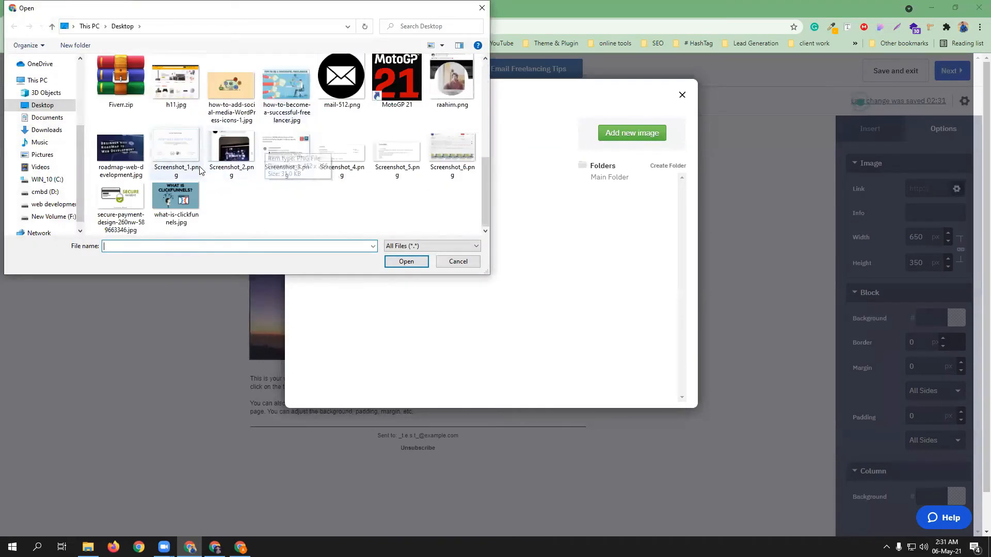
click(285, 98)
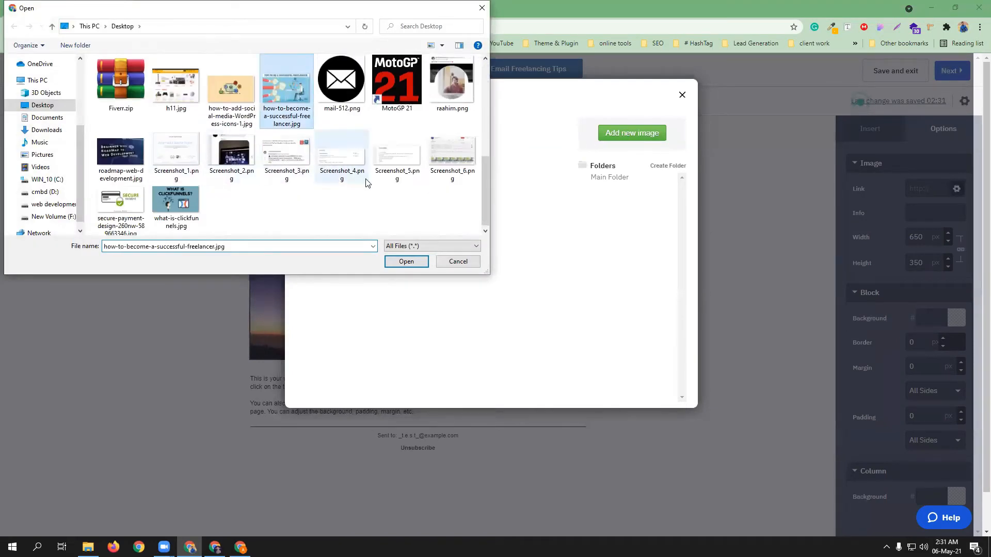
click(406, 262)
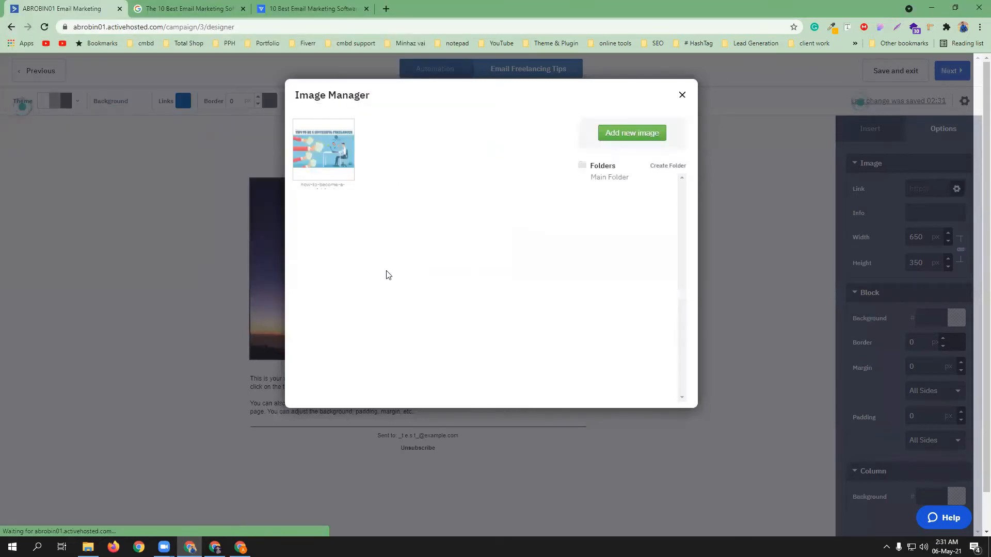
mouse_move(327, 175)
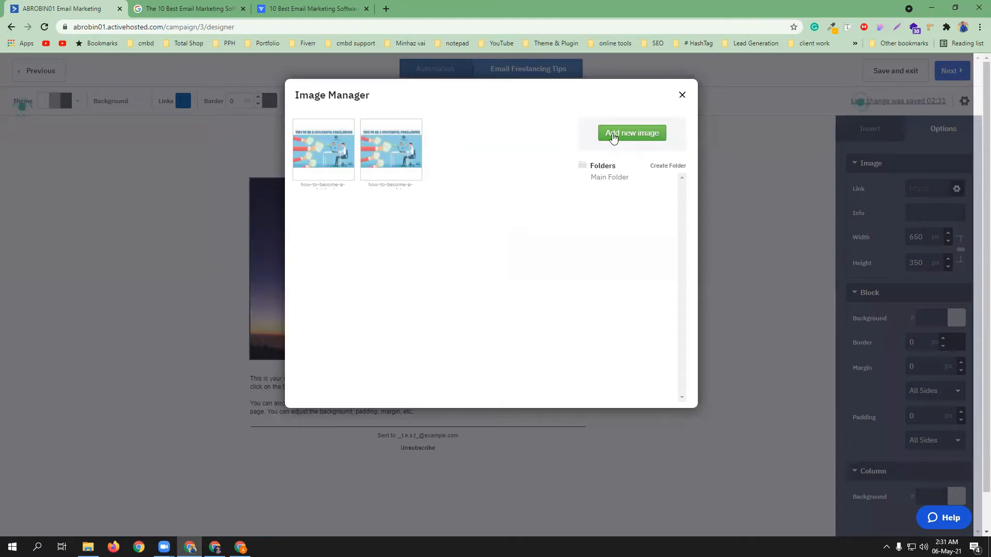
click(384, 144)
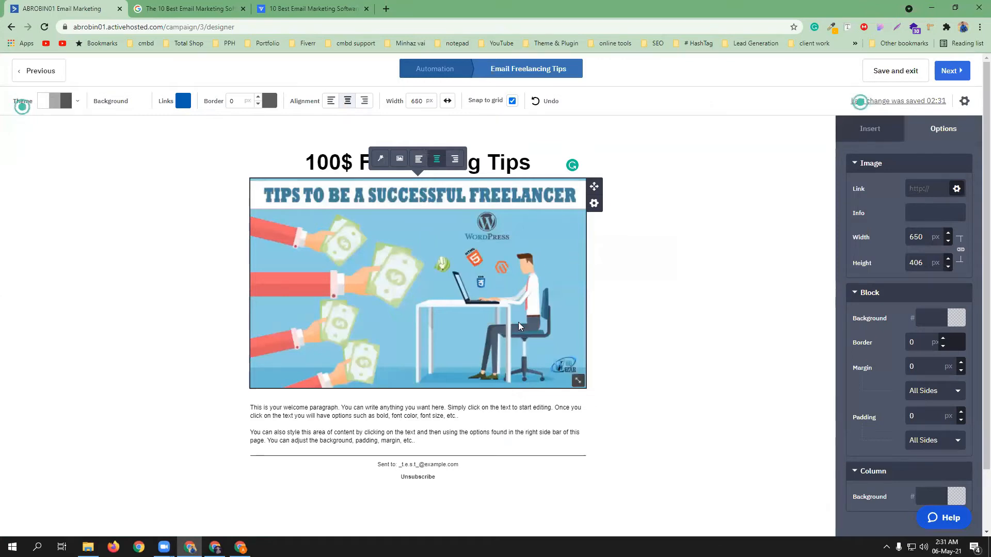
Start adding a link to the banner image, choosing the Email link type
click(594, 204)
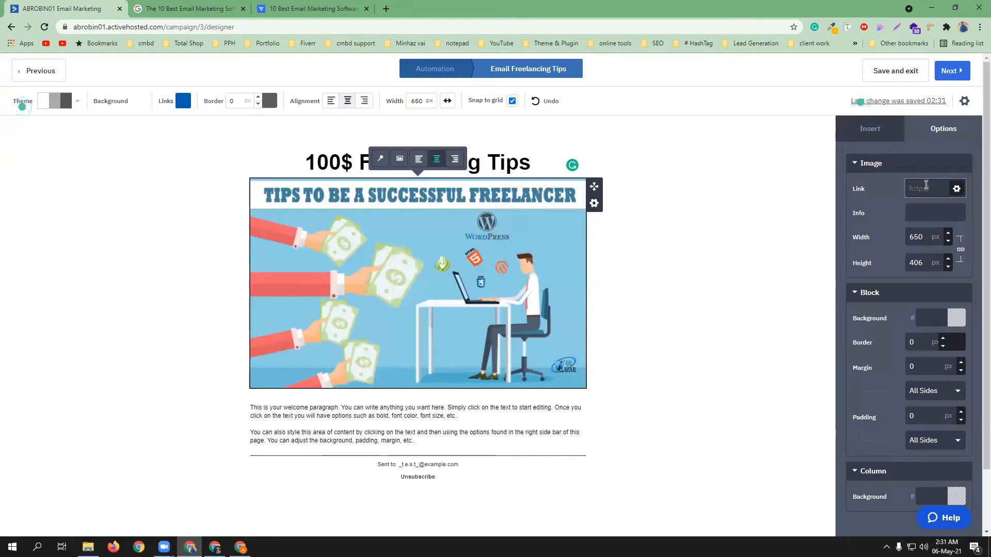
click(957, 189)
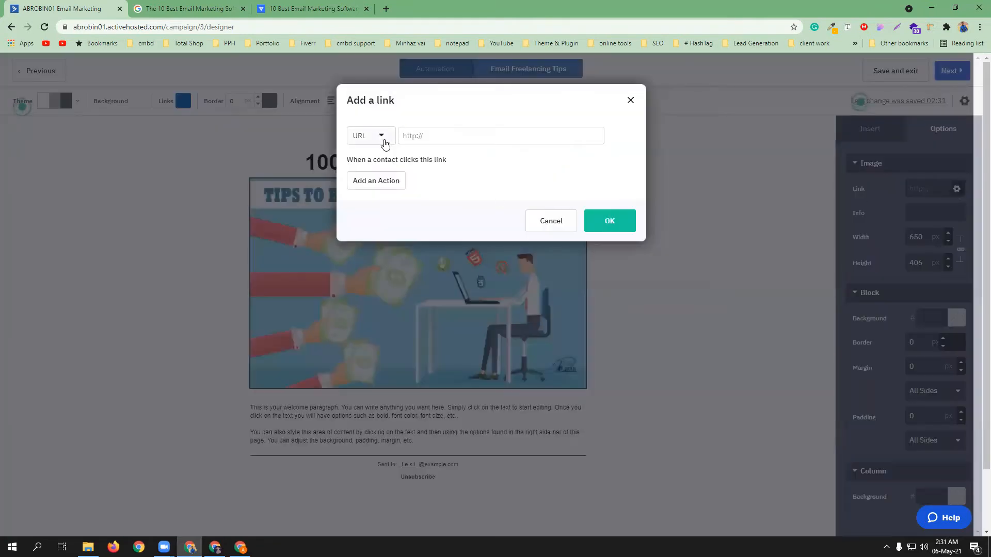
click(382, 136)
click(376, 175)
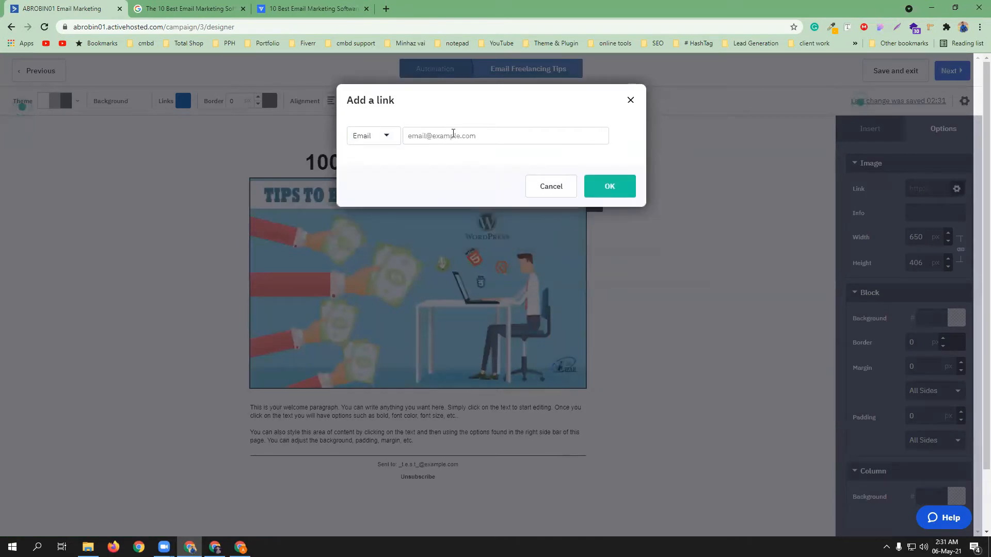
Cancel the banner image link so the image stays unlinked
click(386, 137)
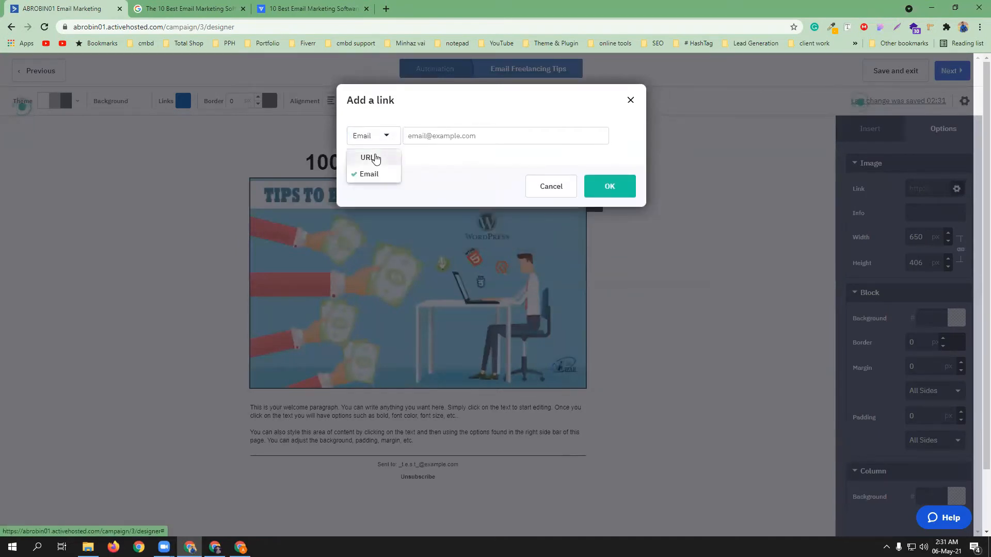
click(377, 155)
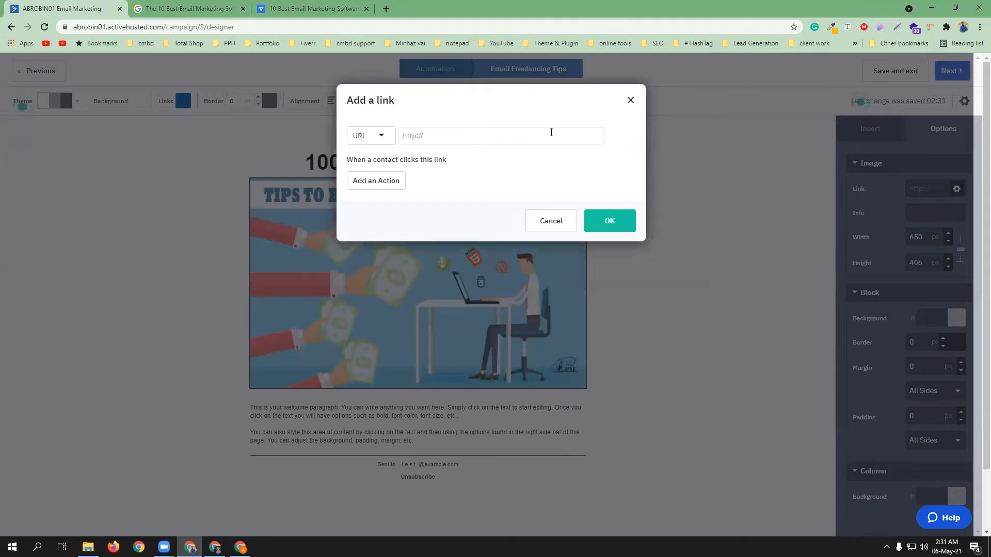
click(551, 228)
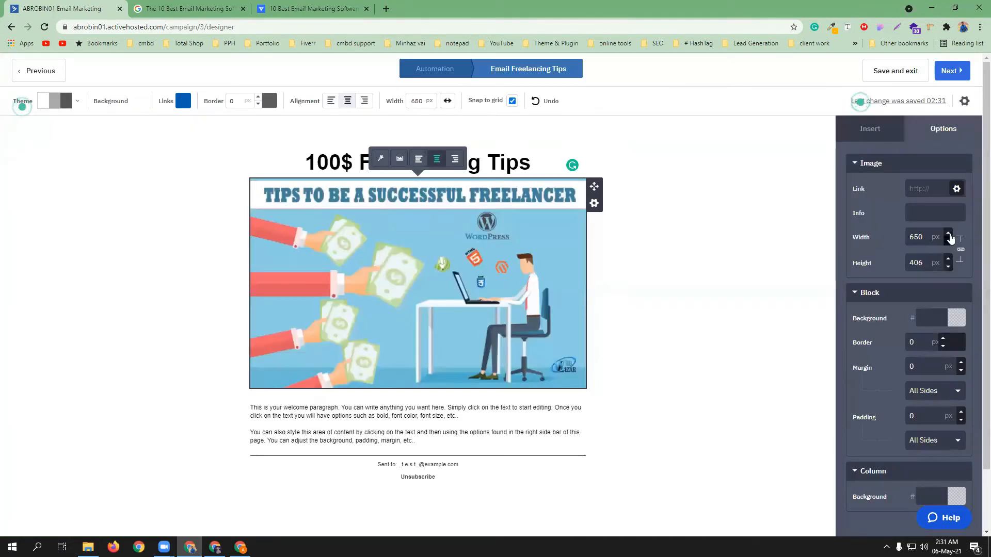
Set the banner image block's background colour to red E61919
click(956, 318)
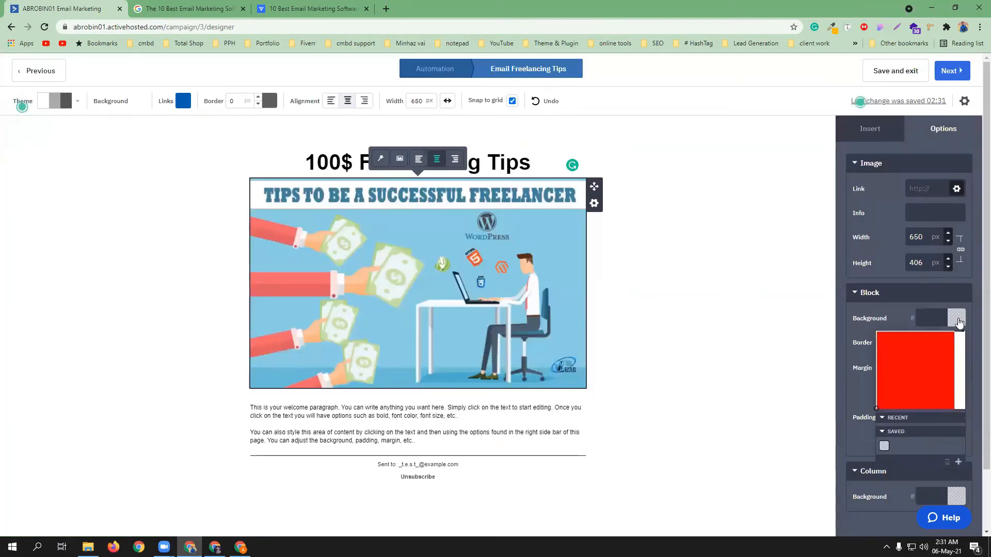
click(946, 340)
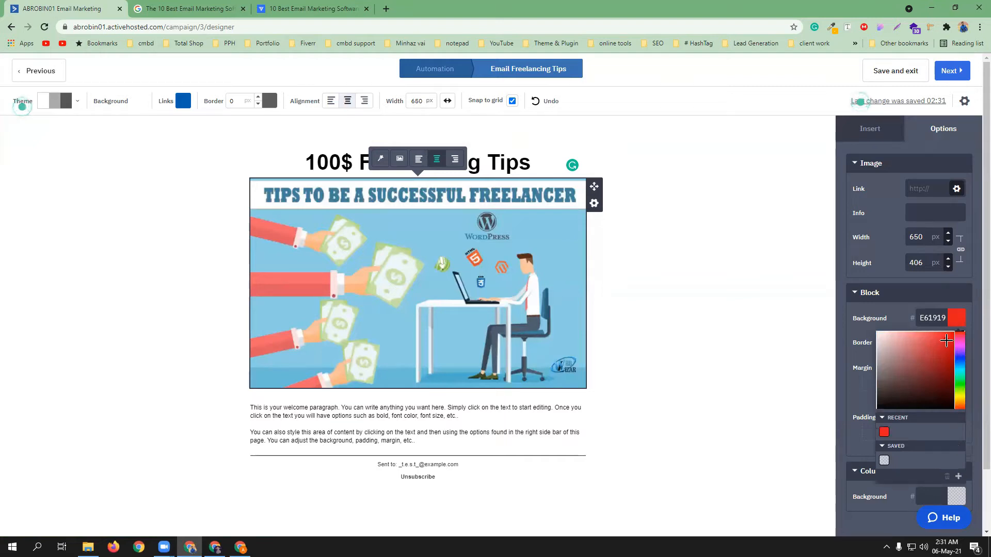
click(957, 325)
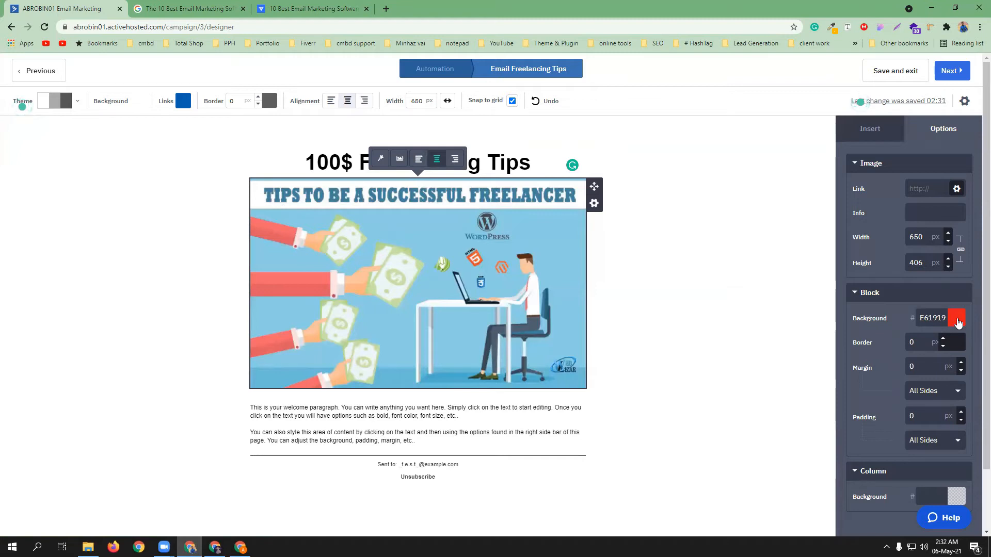
click(363, 415)
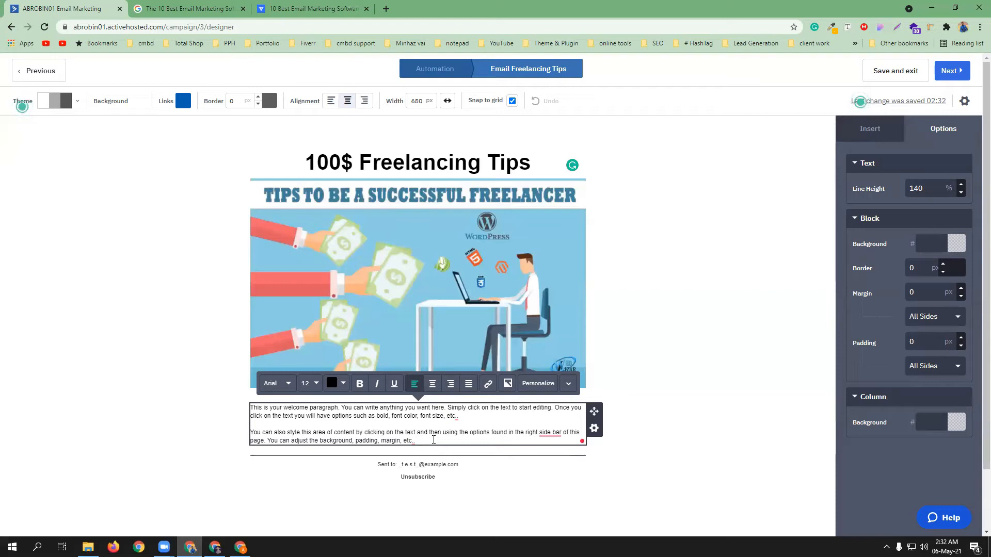
Insert a button below the welcome paragraph labelled 'Download your success tips'
key(Return)
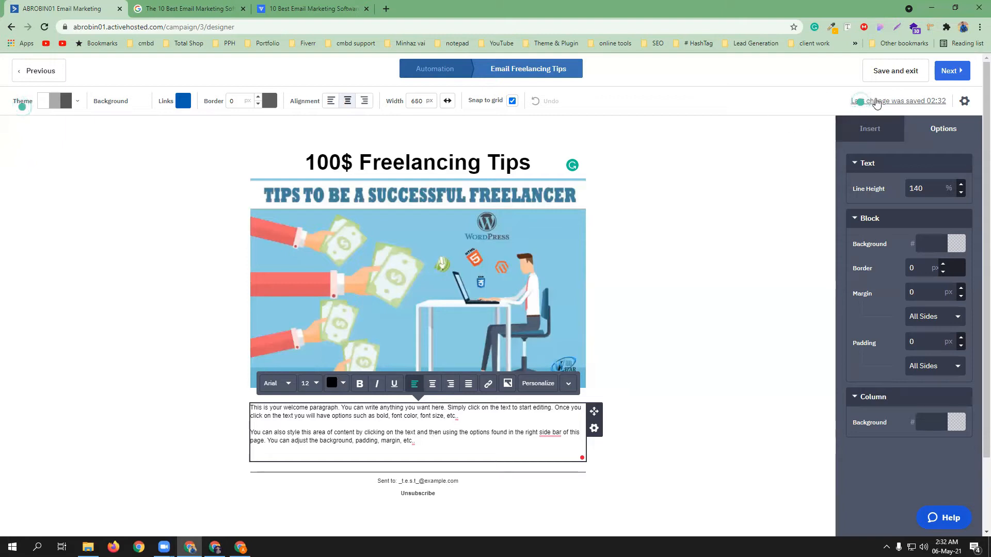
click(872, 130)
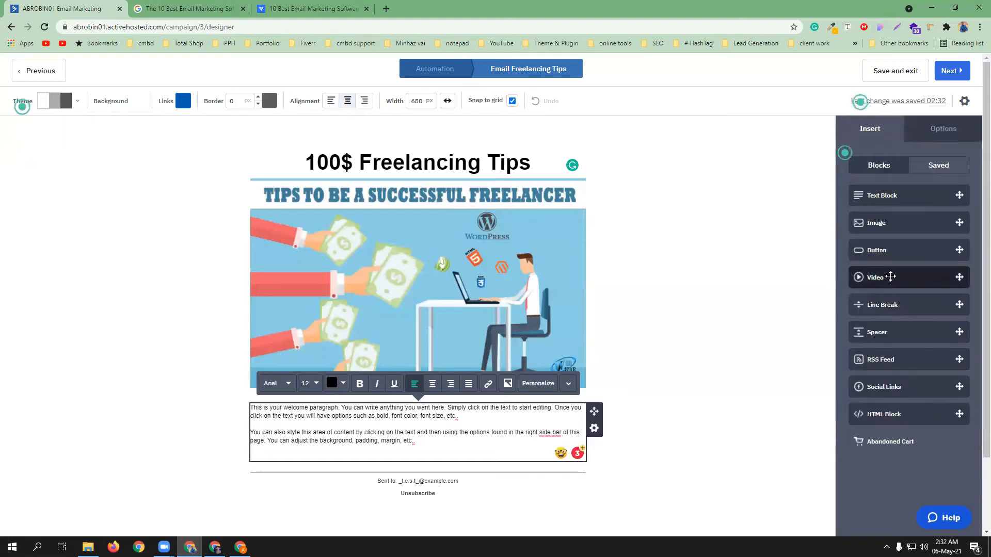
drag(795, 283, 368, 462)
drag(897, 250, 412, 438)
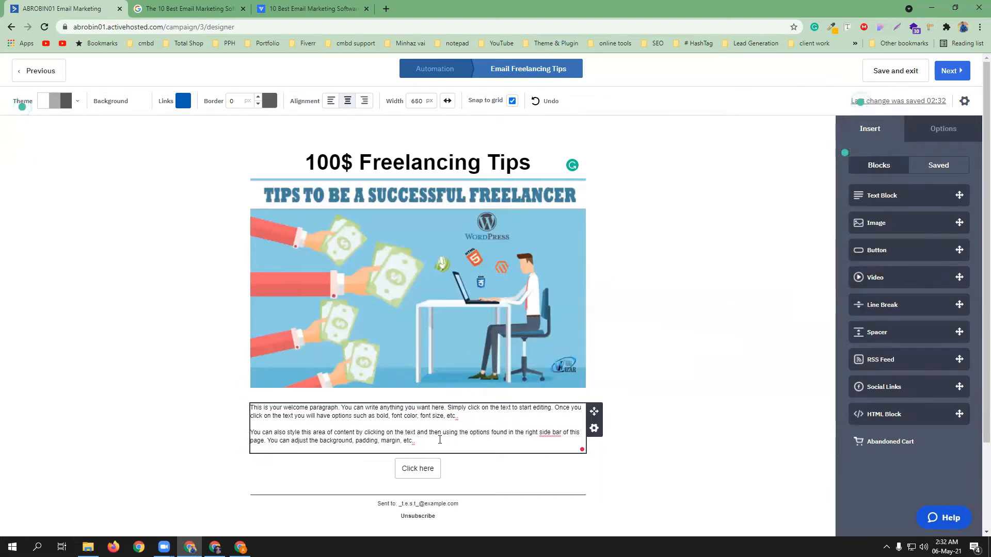
scroll(413, 437, down, 2)
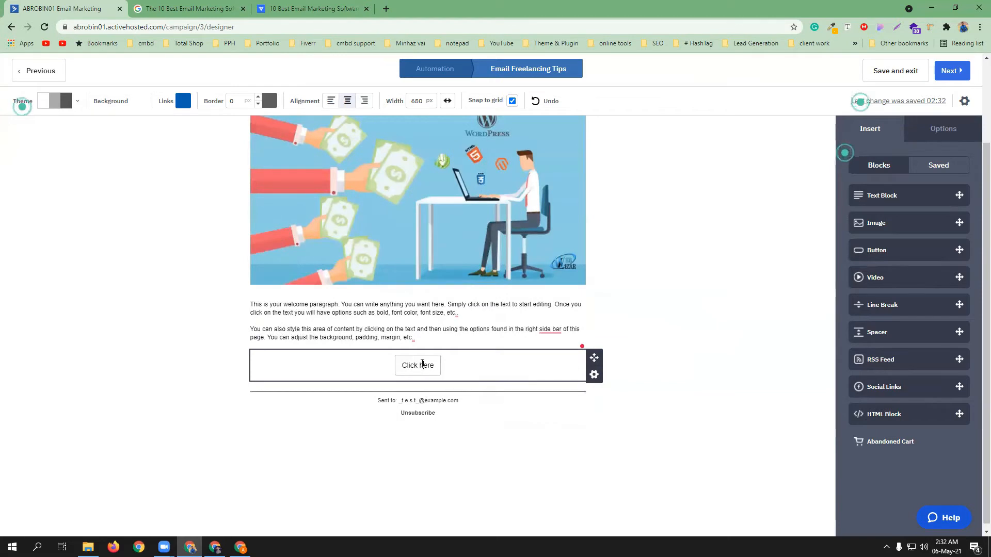
click(422, 365)
text(Do)
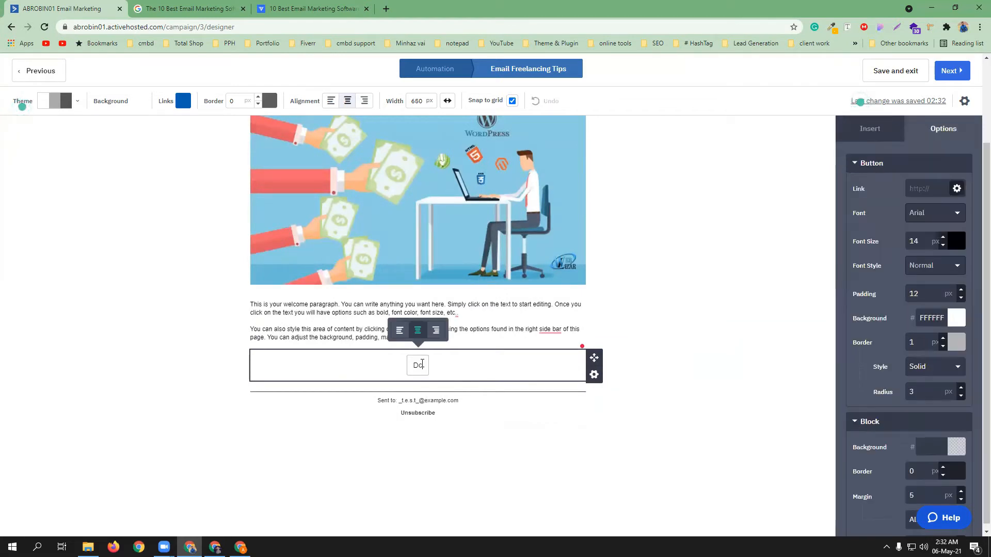
text(wnload )
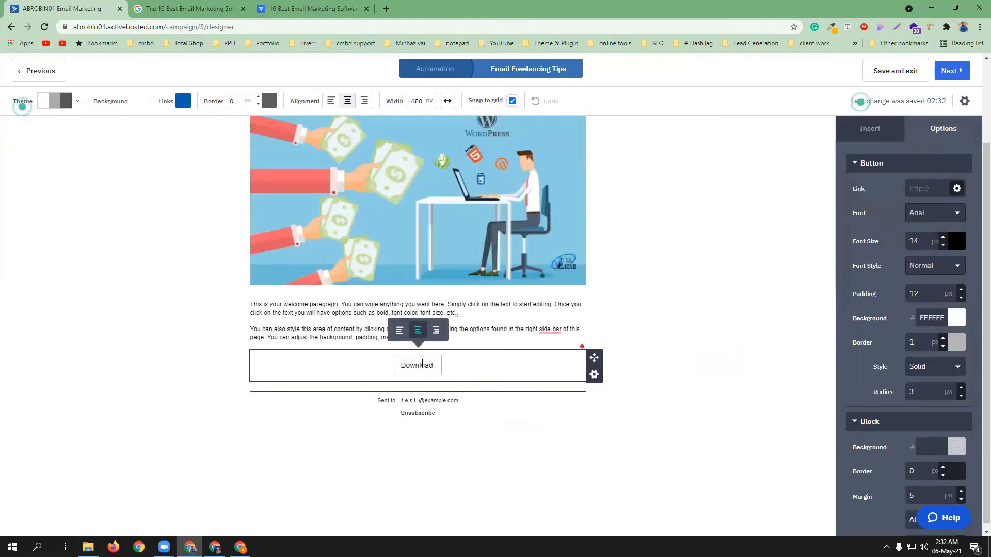
text(you)
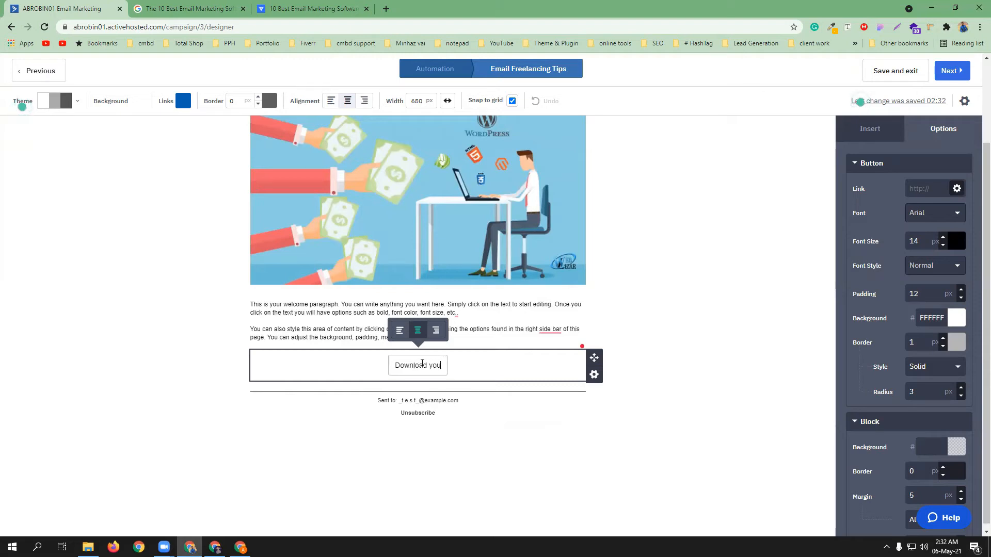
text(r success)
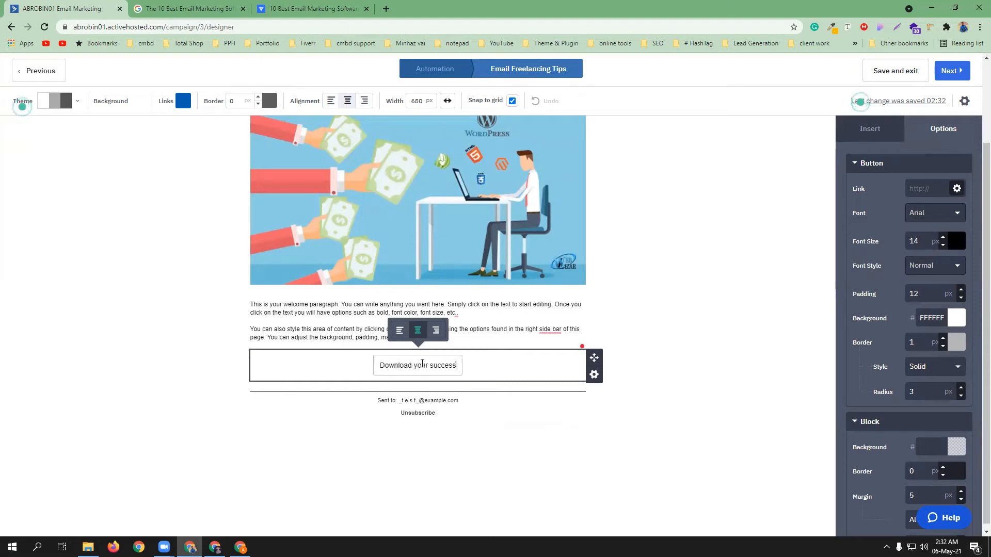
text( tips)
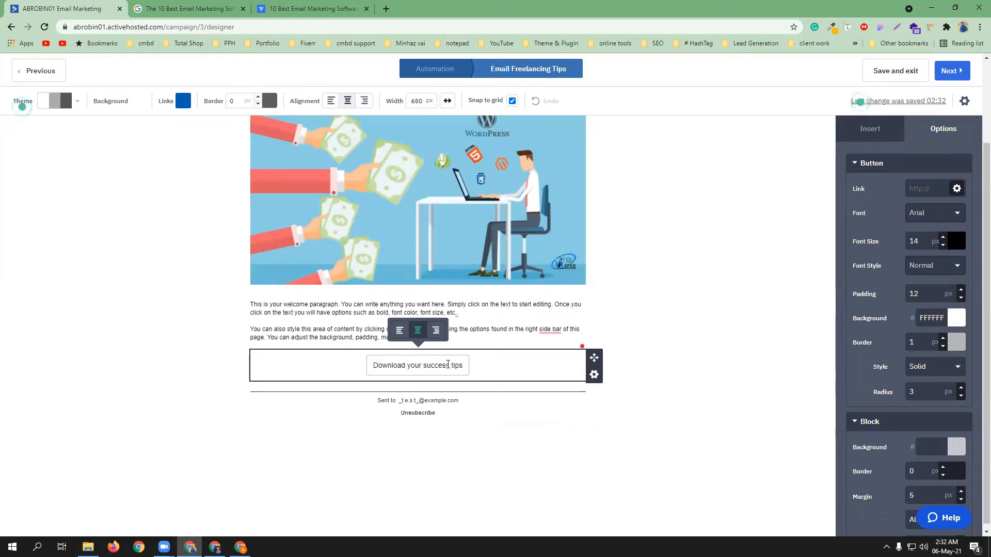
Link the 'Download your success tips' button to the entered web address
click(956, 189)
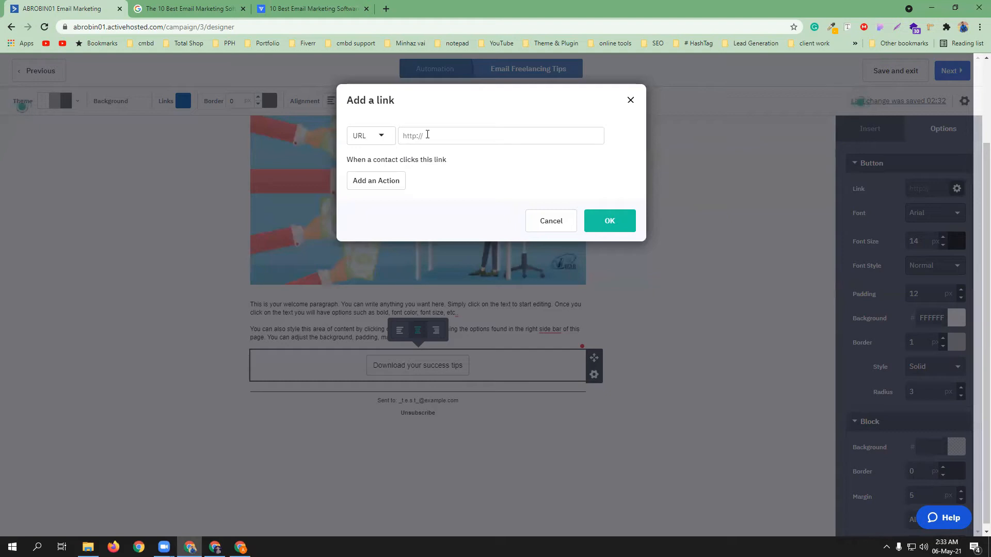
text(codem)
click(609, 221)
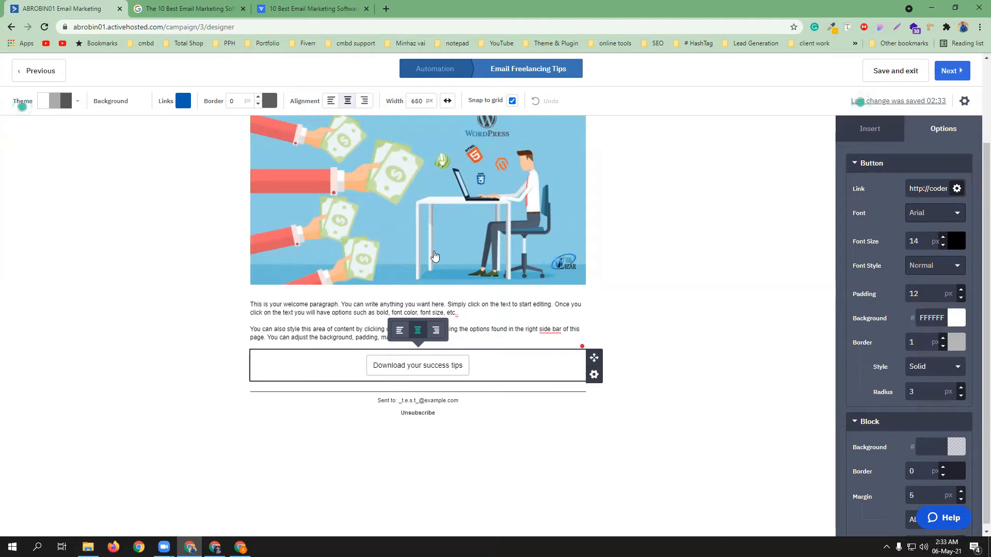
scroll(487, 304, up, 1)
scroll(488, 304, down, 1)
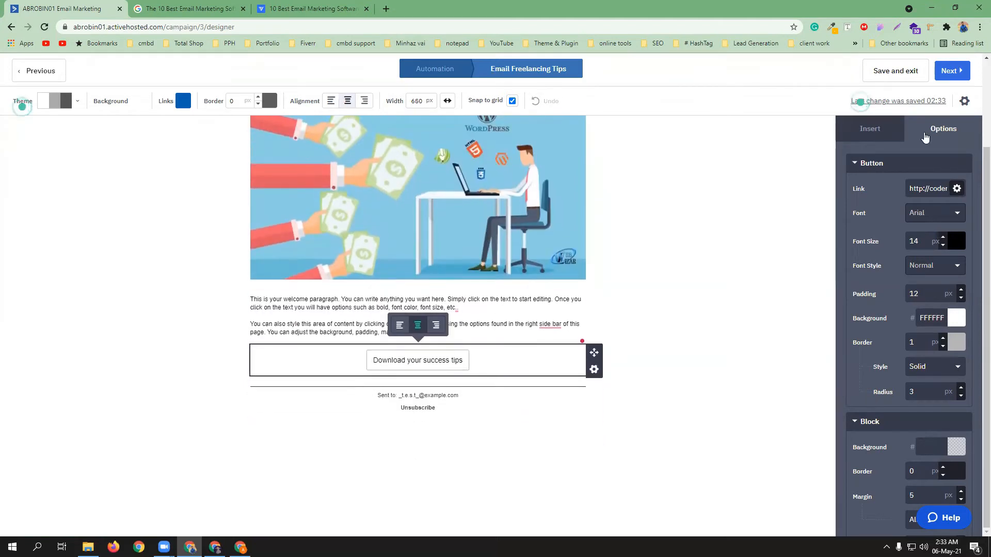
click(889, 133)
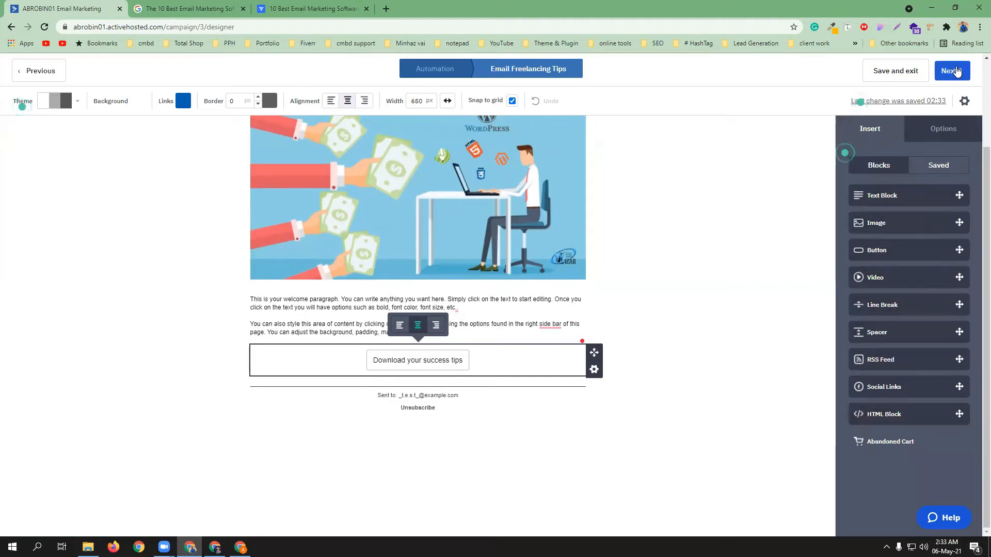
Review the Freelancing Tips Campaign Summary, including the unchanged sender address
click(957, 71)
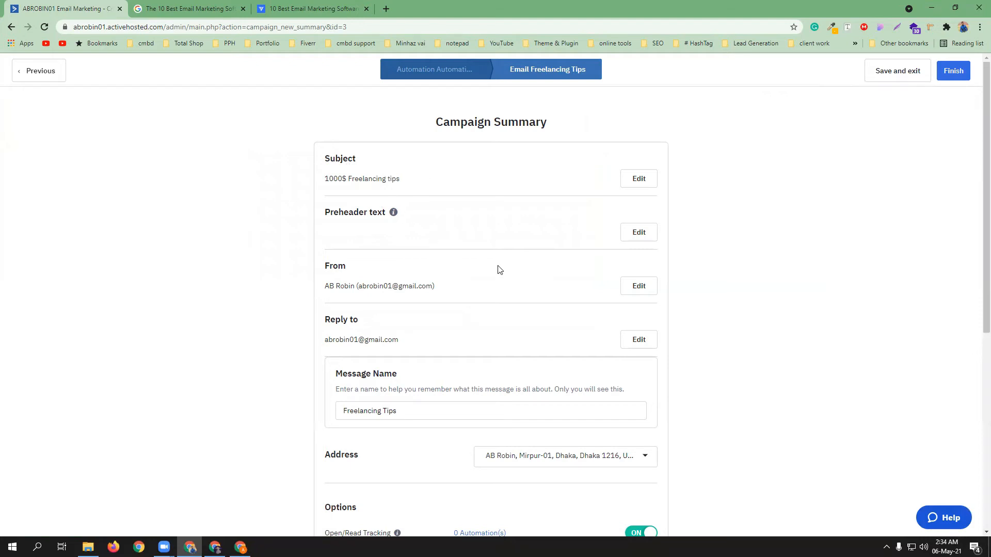
scroll(500, 269, down, 2)
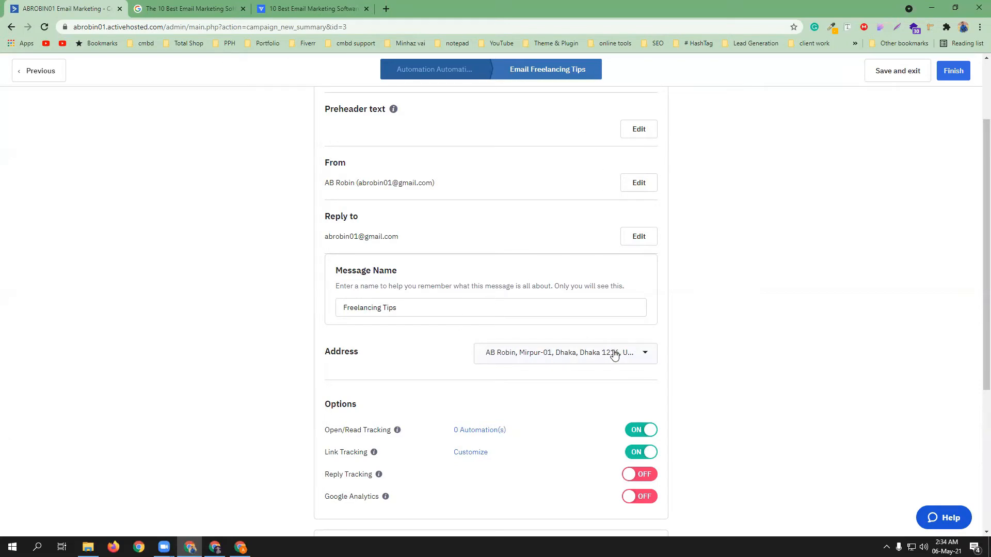
click(646, 353)
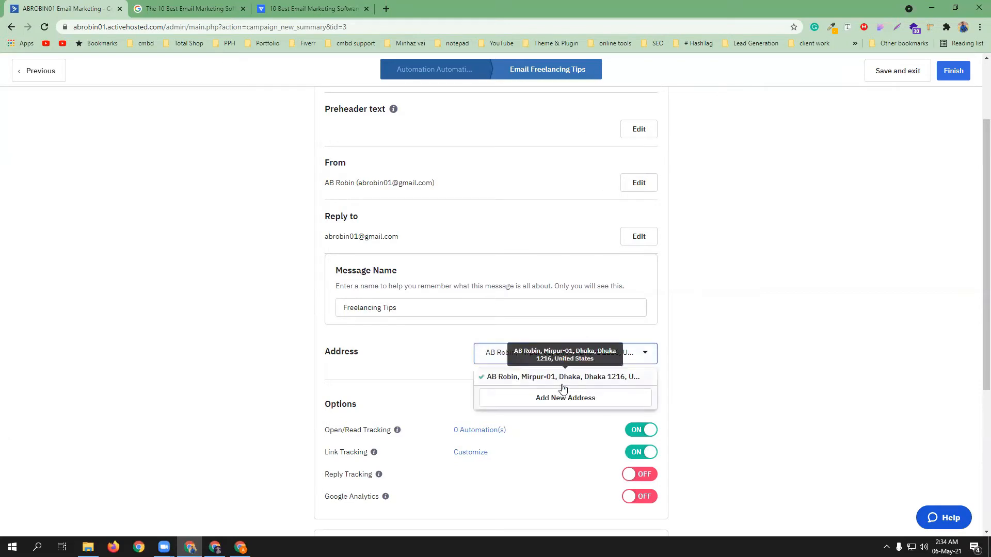
click(431, 368)
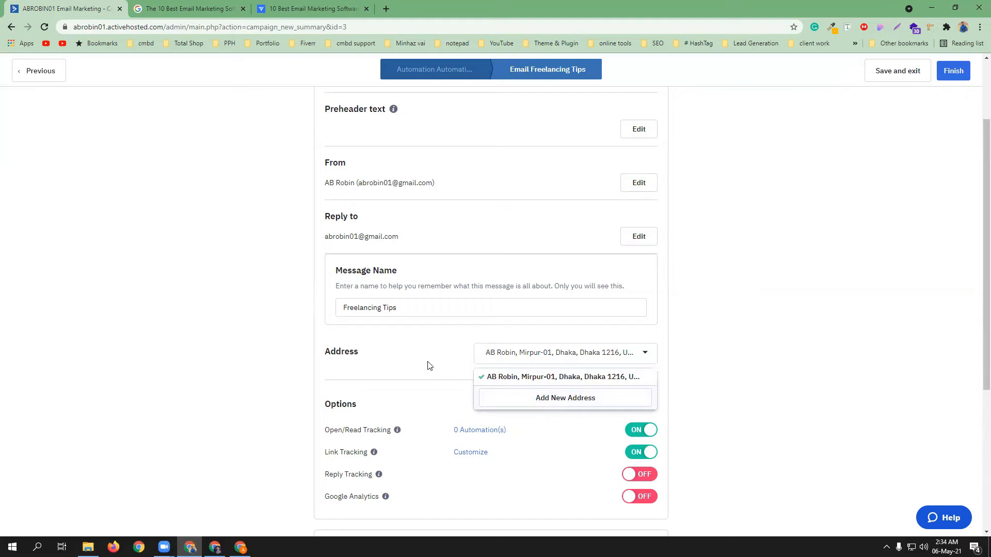
scroll(443, 367, down, 1)
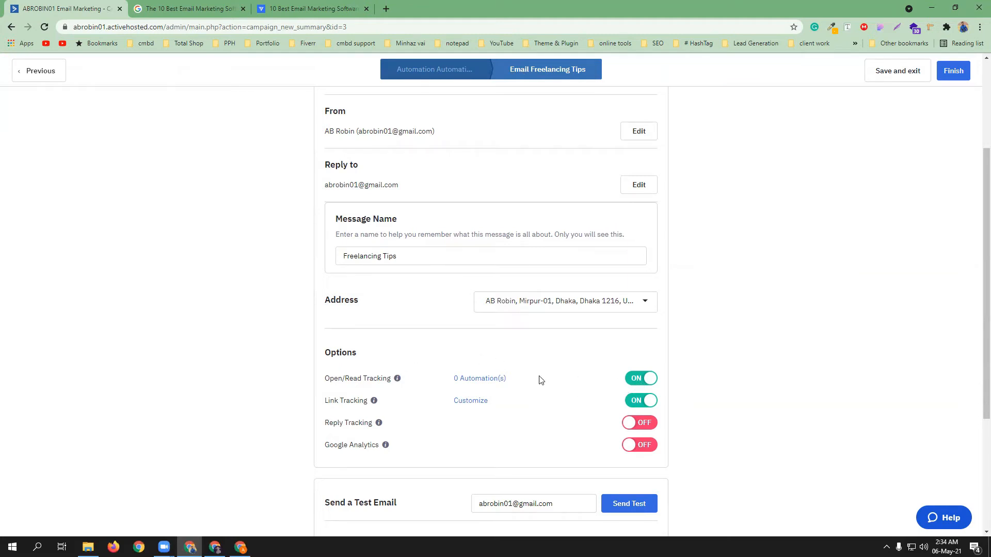
scroll(540, 381, down, 3)
scroll(540, 379, down, 1)
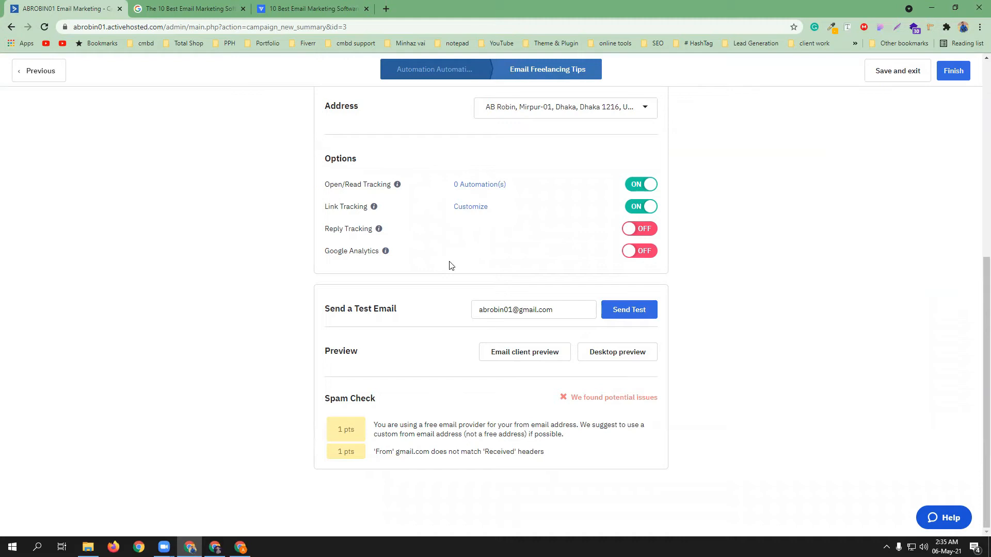
scroll(452, 265, up, 7)
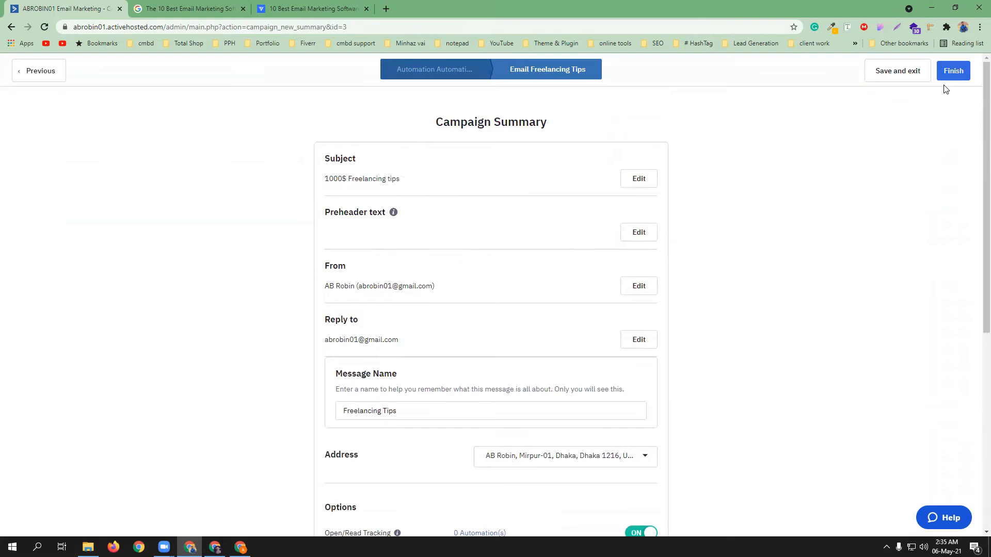
Finish the email and save Freelancing Tips as the automation's send-email step
click(953, 73)
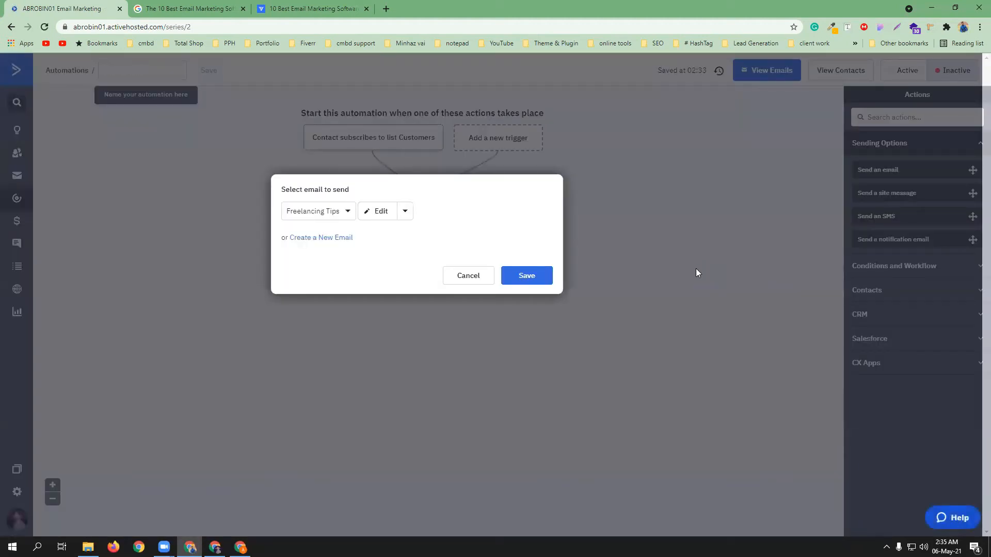
mouse_move(362, 213)
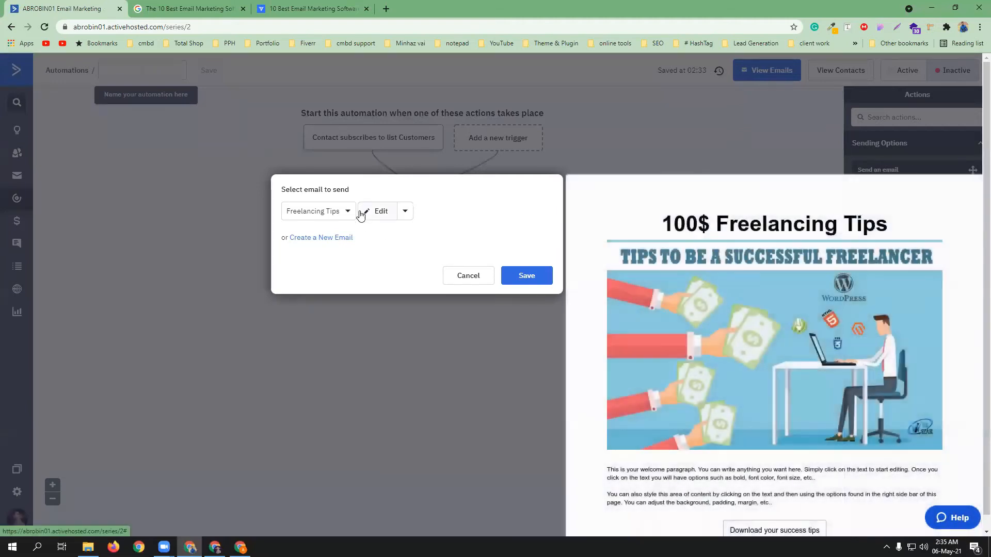
click(525, 277)
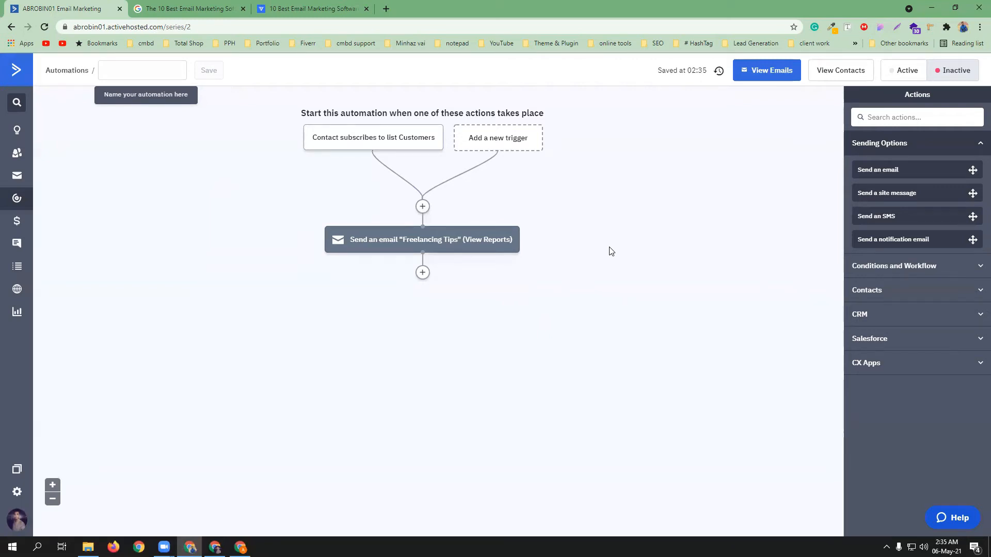
Add a Wait step after the email, set to wait until specific conditions are met
click(423, 273)
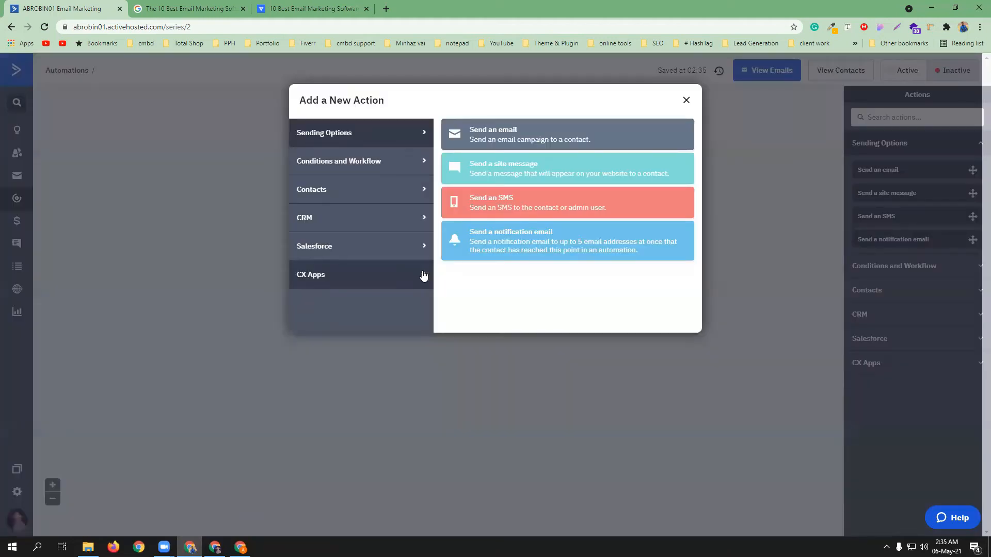
click(369, 161)
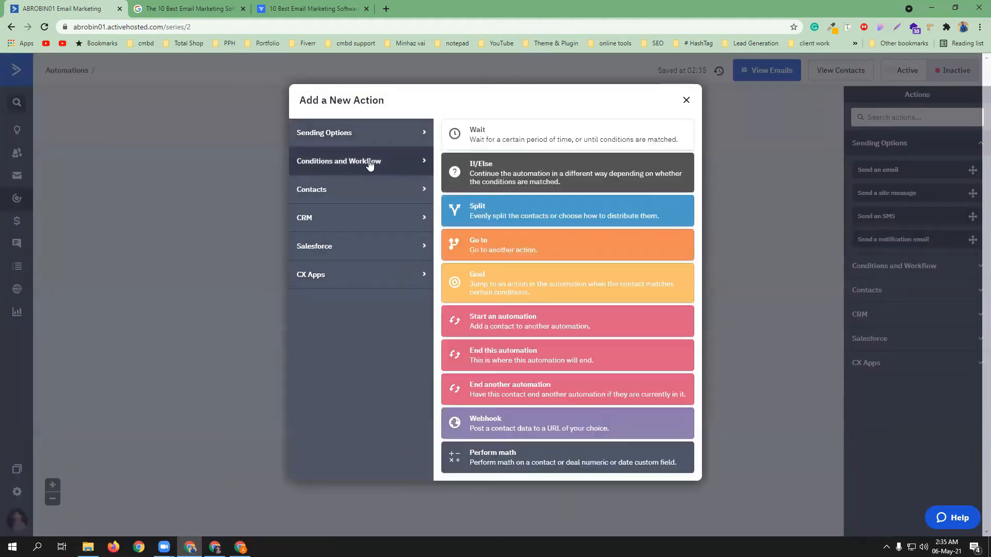
click(472, 141)
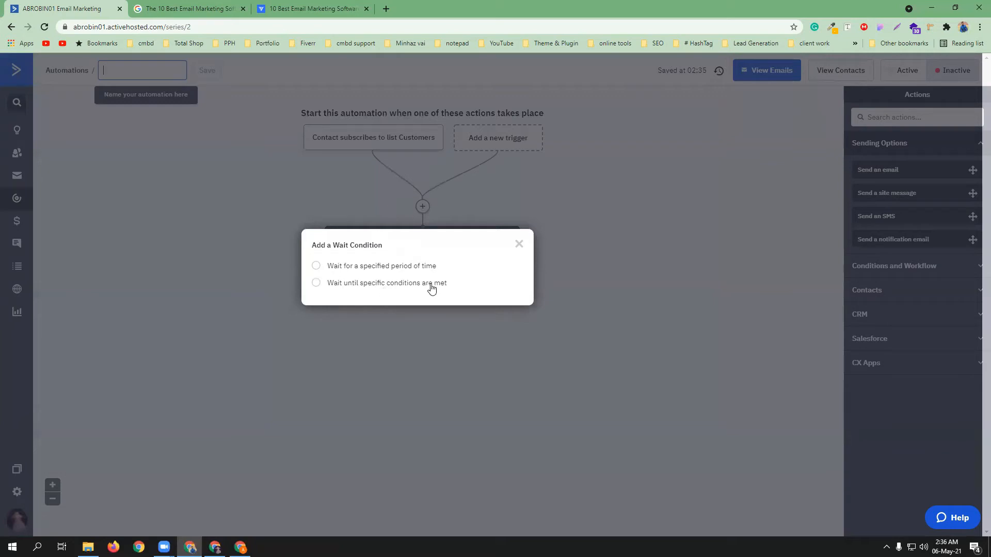
click(316, 283)
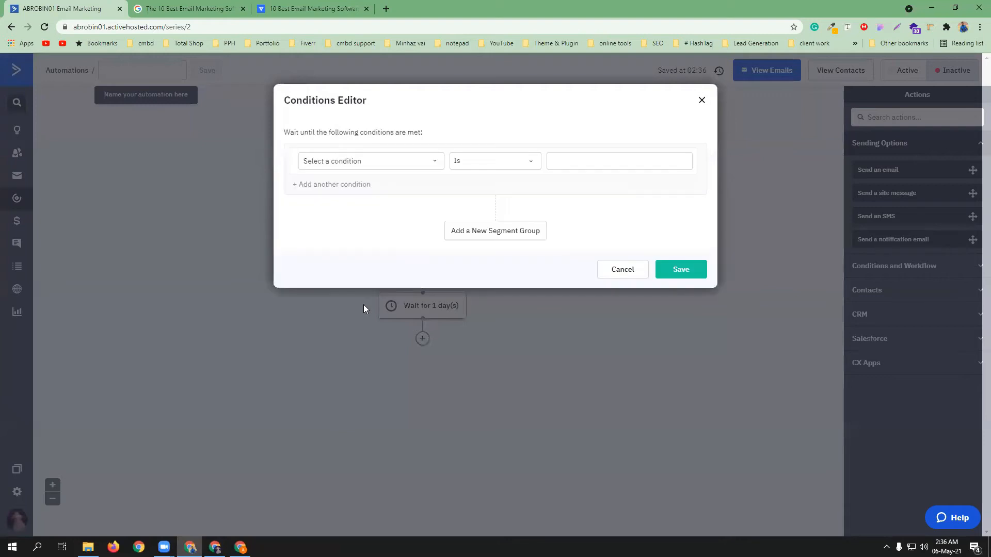
Make the wait condition 'Has opened' the Freelancing Tips campaign
click(436, 161)
click(334, 200)
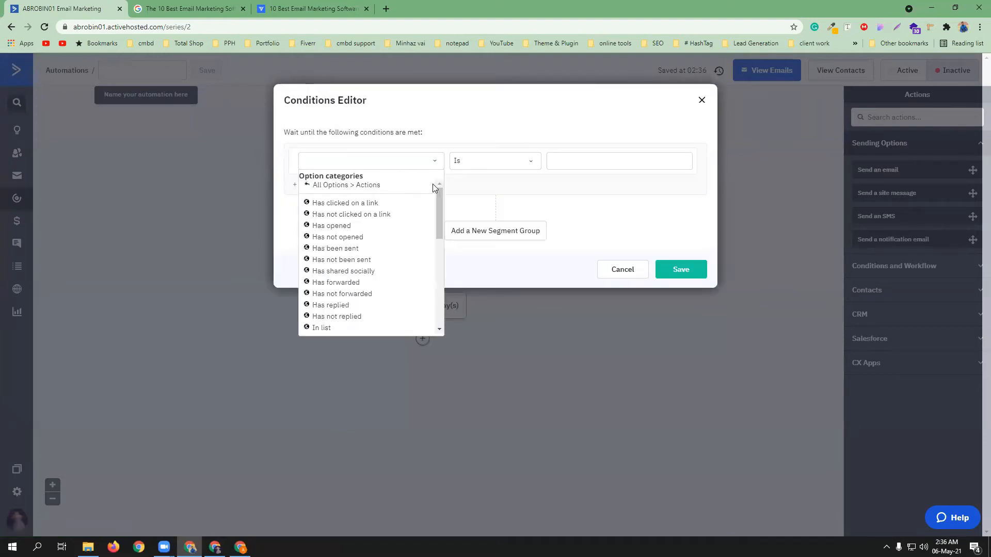
click(350, 229)
click(497, 167)
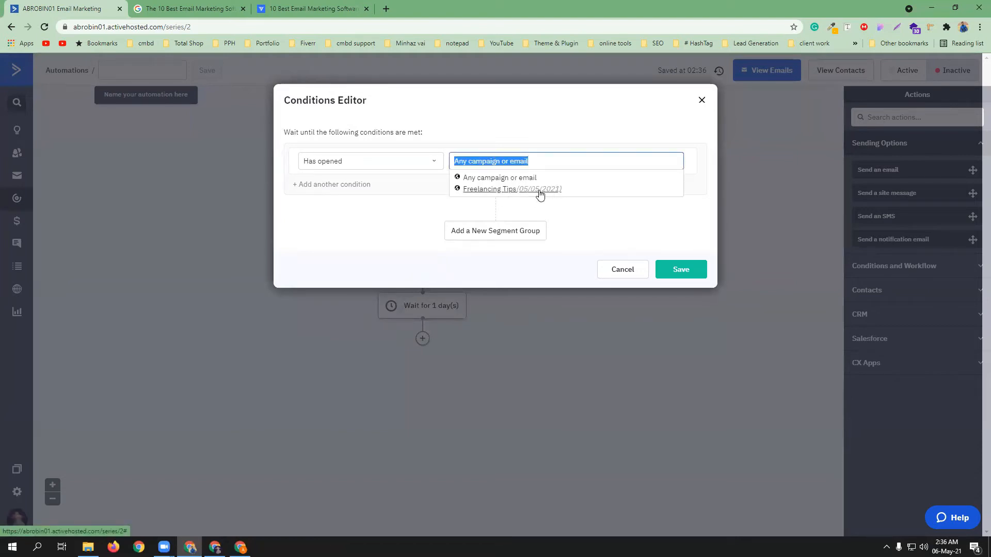
click(539, 190)
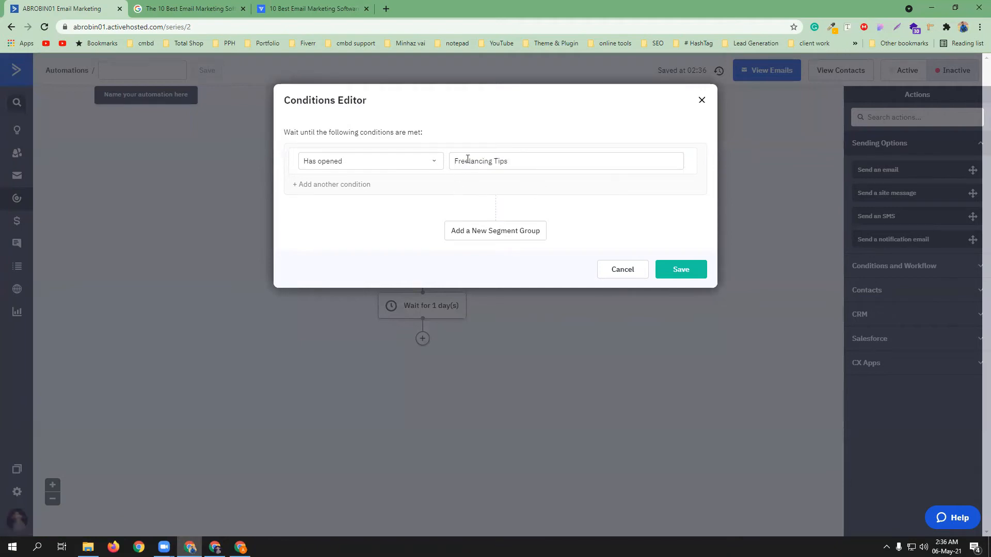
Add an Or condition for clicking any link in Freelancing Tips and save the conditions
click(325, 189)
click(330, 191)
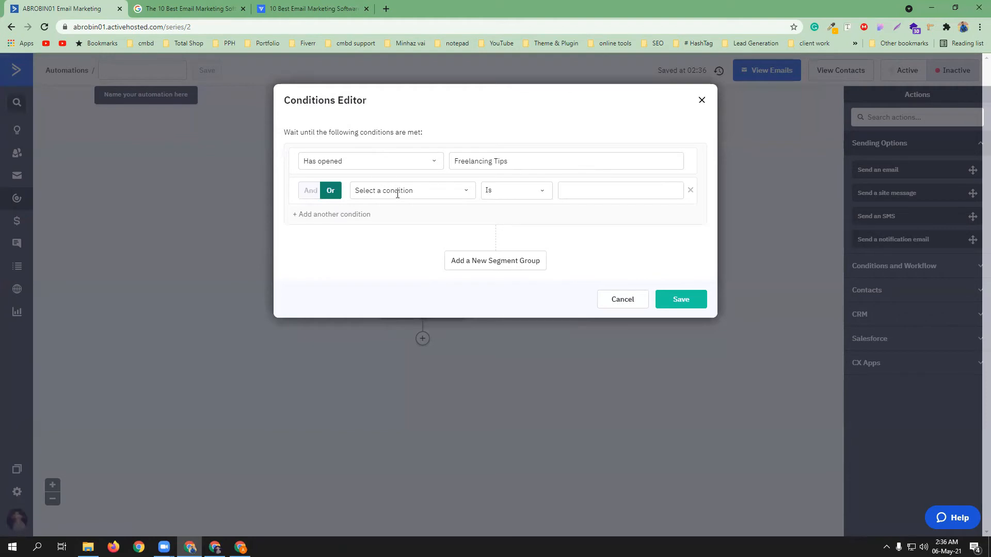
click(398, 192)
click(393, 227)
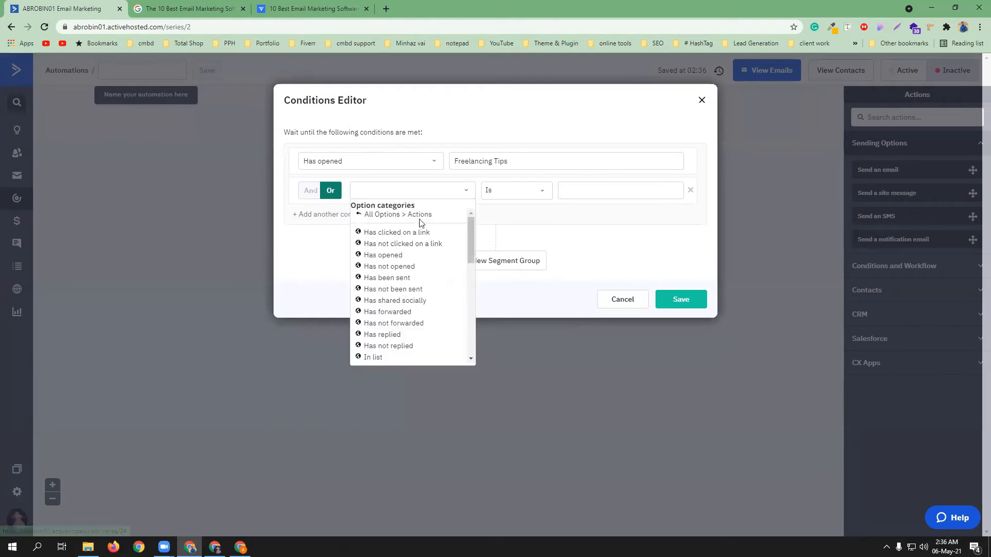
click(416, 231)
click(529, 192)
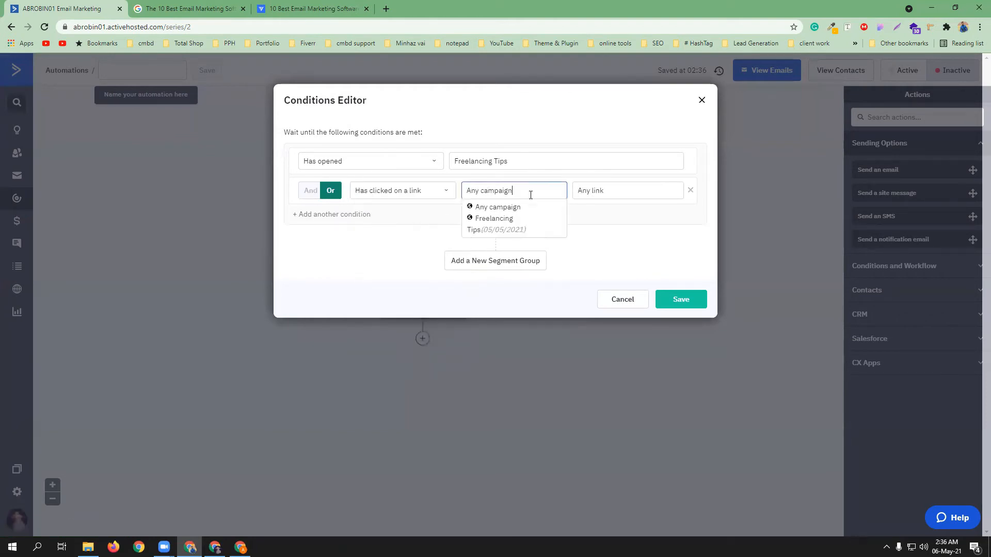
click(507, 229)
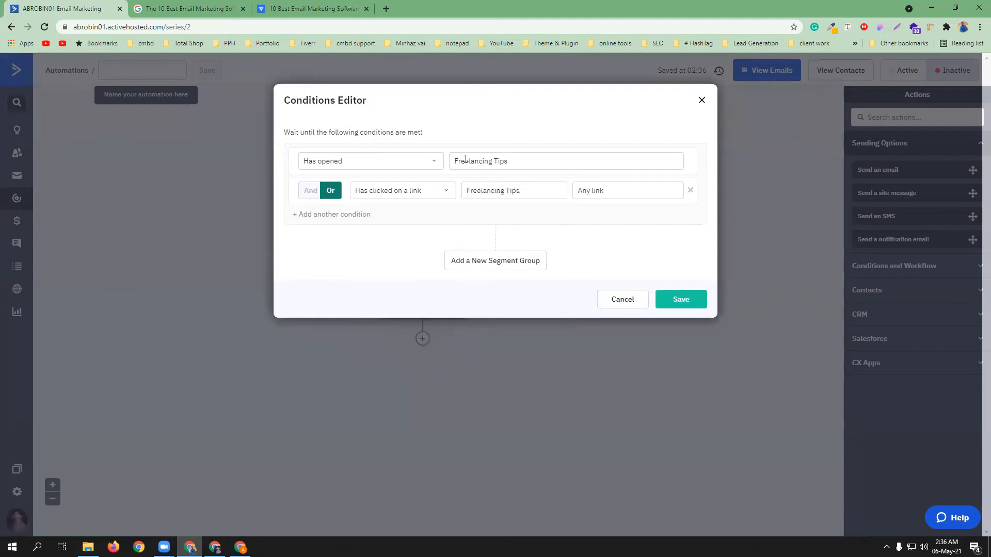
click(681, 301)
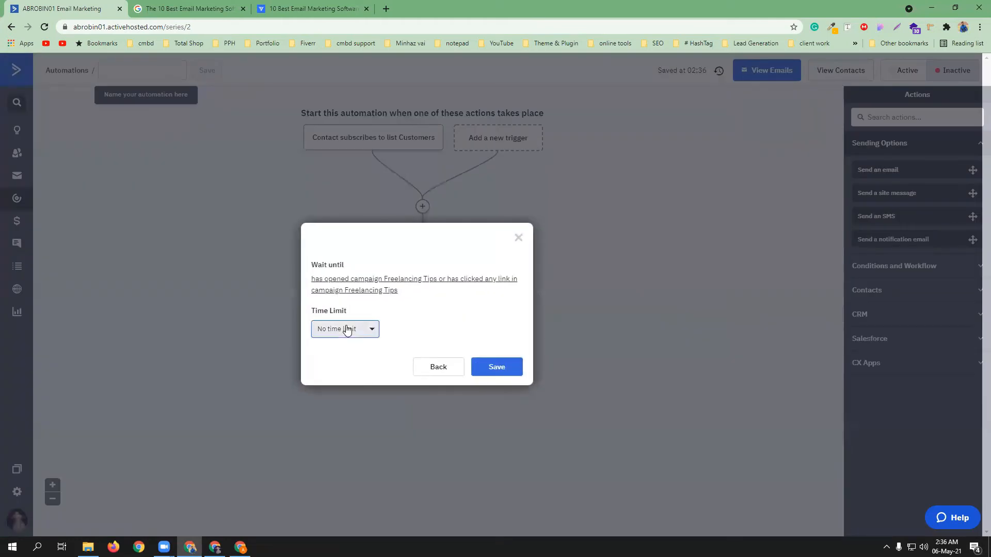
Cap the wait with a time limit of up to 7 days and save the step
click(347, 330)
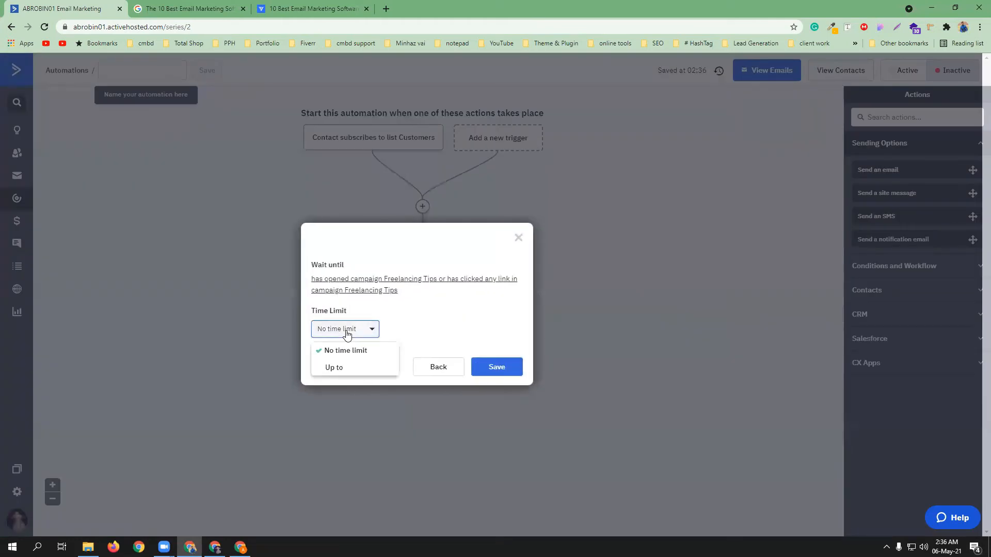
click(339, 367)
drag(381, 331, 360, 331)
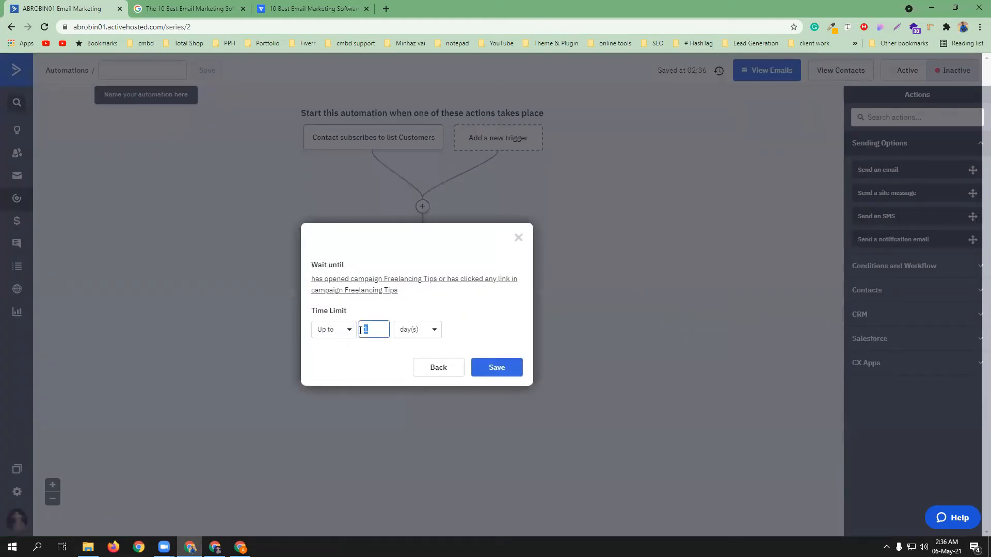
text(32)
click(503, 368)
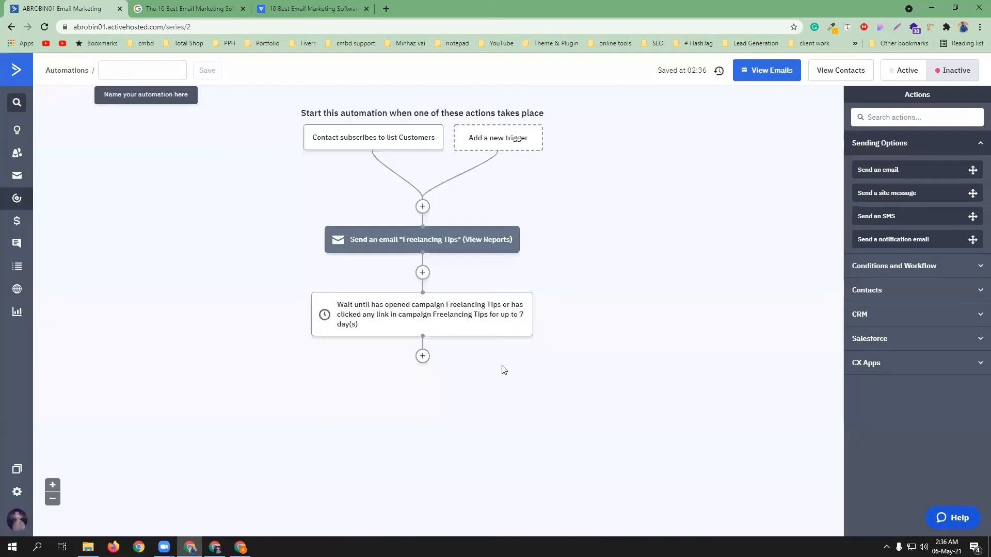
Add a Send an email step below the wait step
mouse_move(407, 309)
mouse_move(411, 241)
click(422, 356)
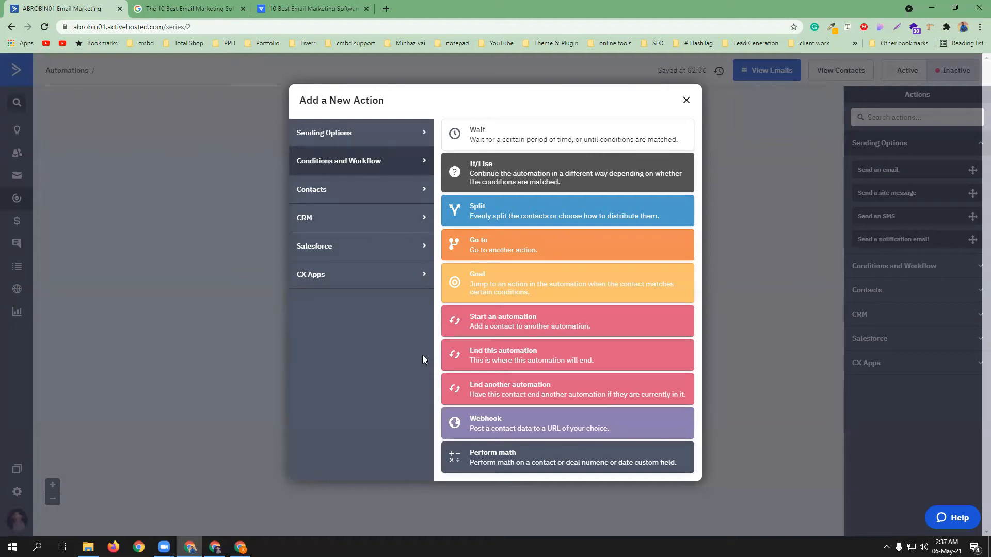
click(368, 144)
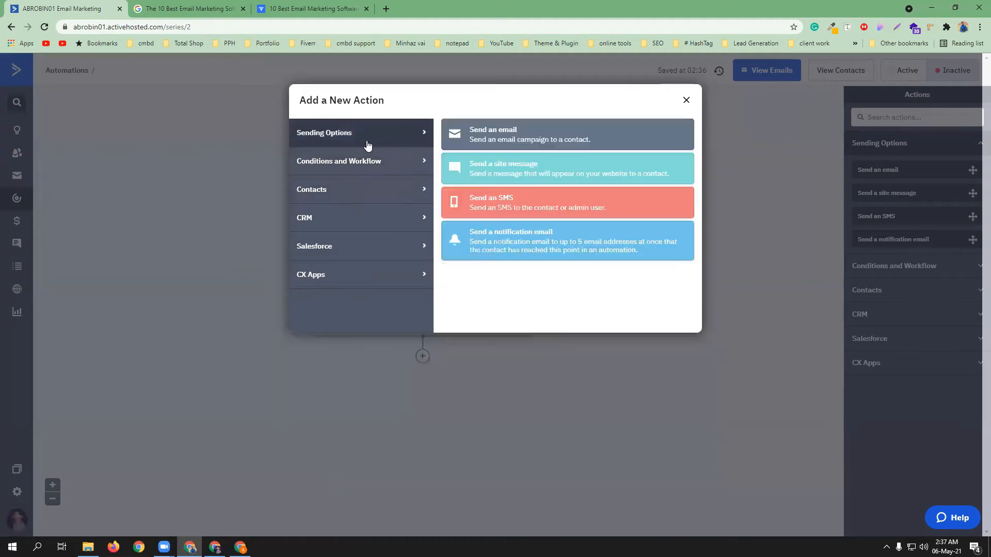
click(514, 132)
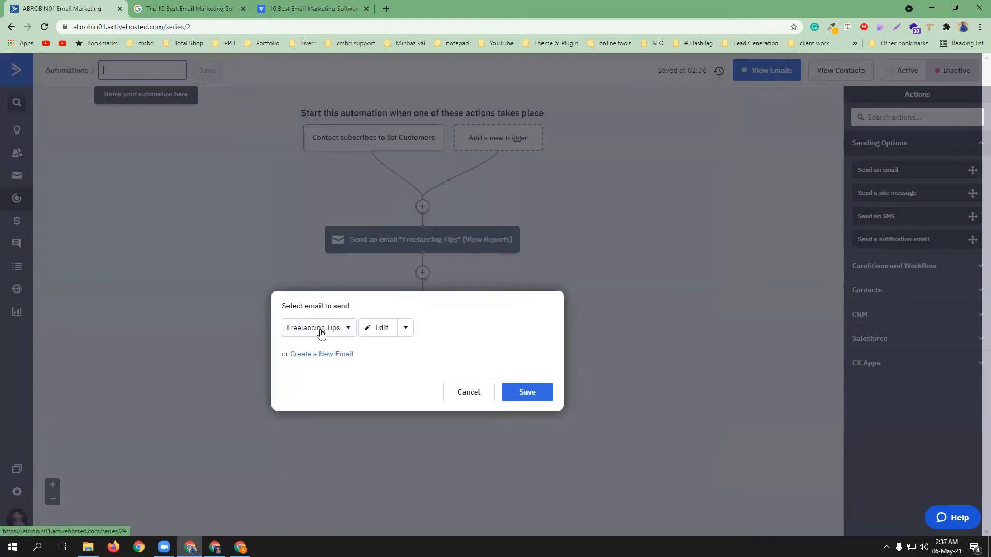
Make an editable copy of Freelancing Tips and open it in the designer
click(405, 328)
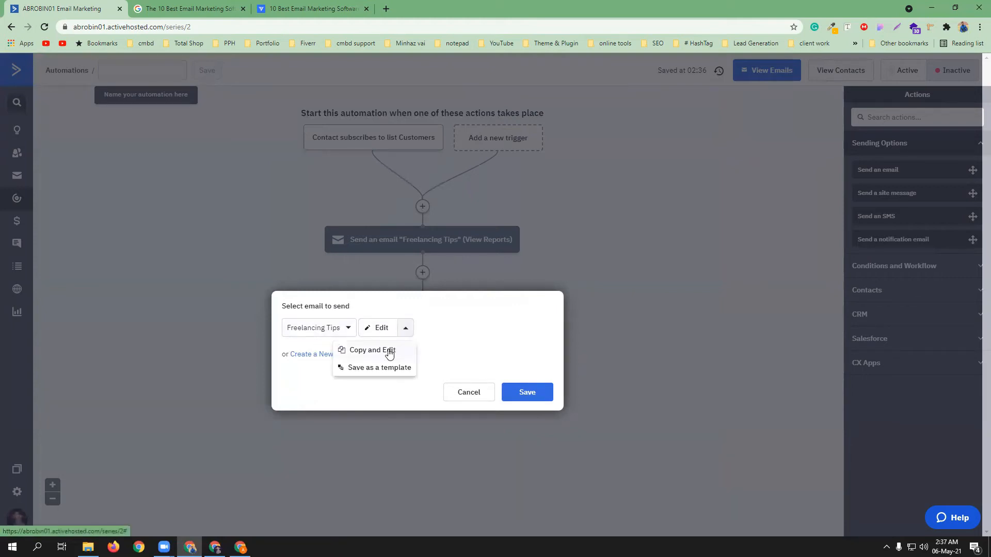
click(390, 351)
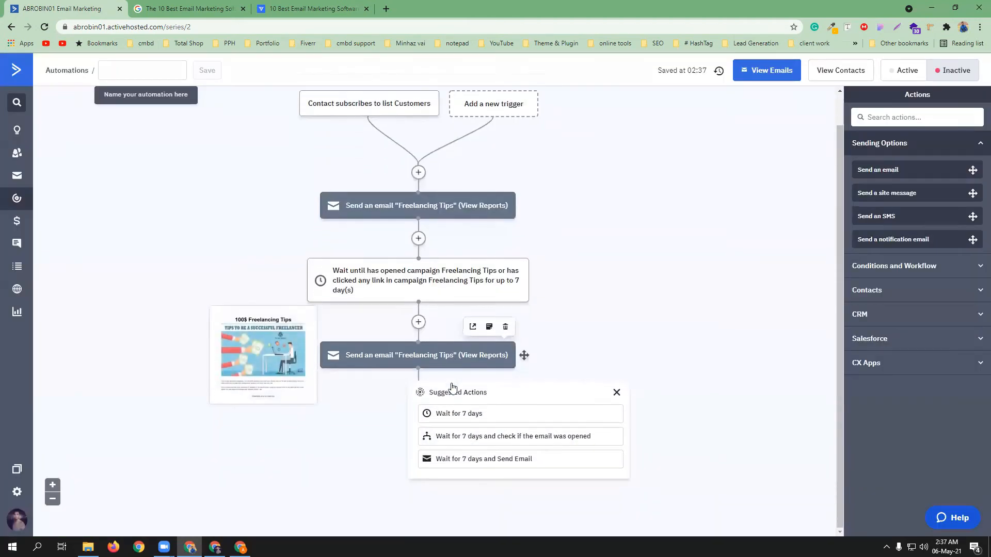
click(483, 352)
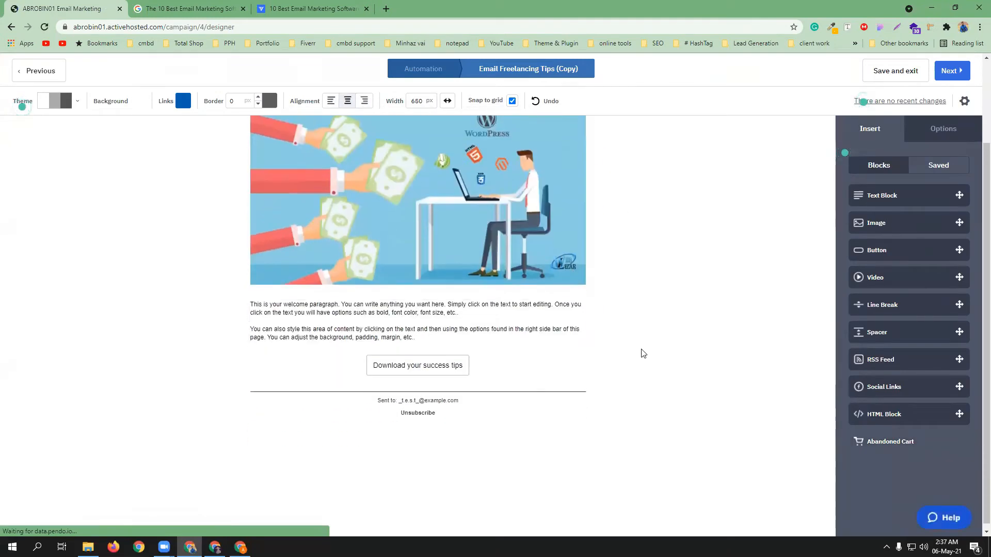
Strip '(Copy)' from the message name on the Campaign Summary and finish the email
click(952, 71)
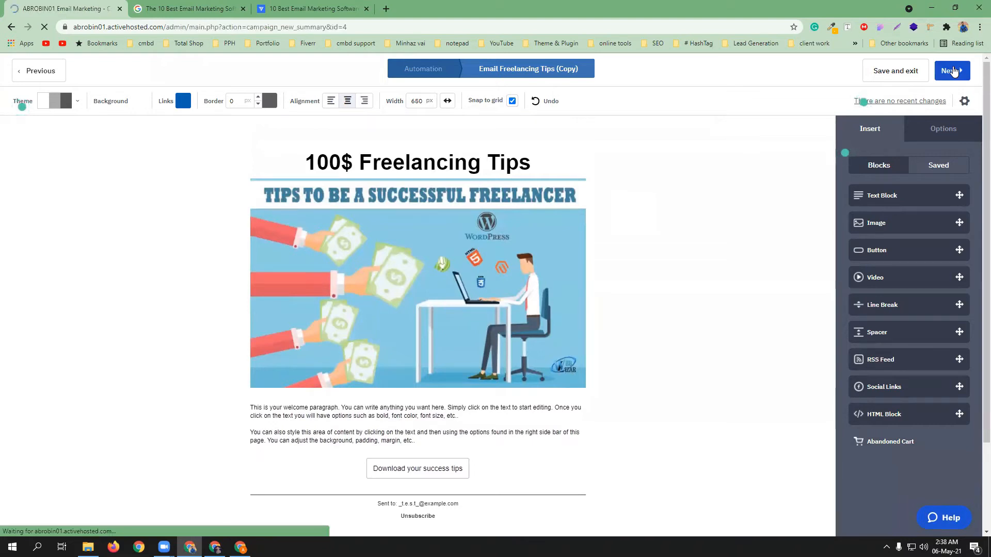
click(402, 411)
drag(402, 410, 443, 407)
key(BackSpace)
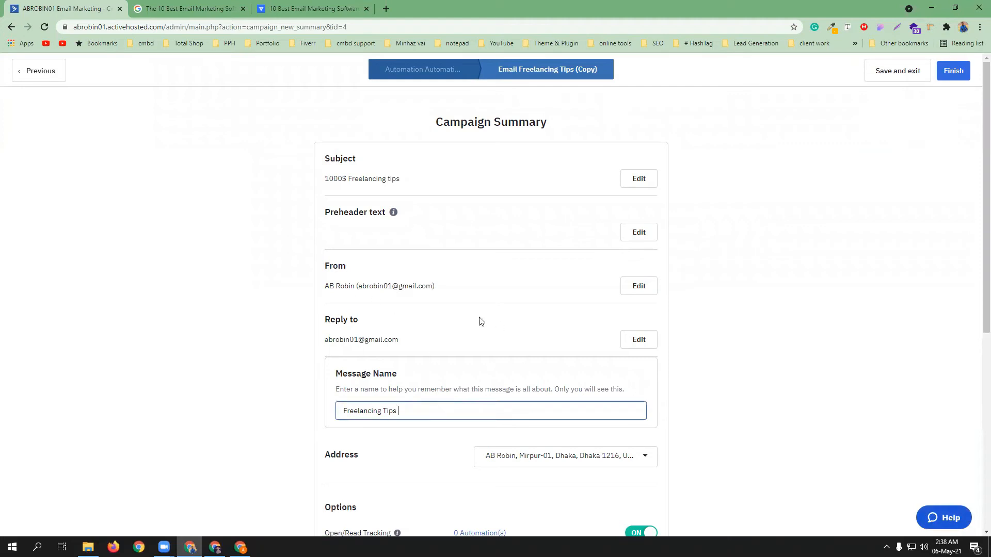
scroll(482, 336, down, 3)
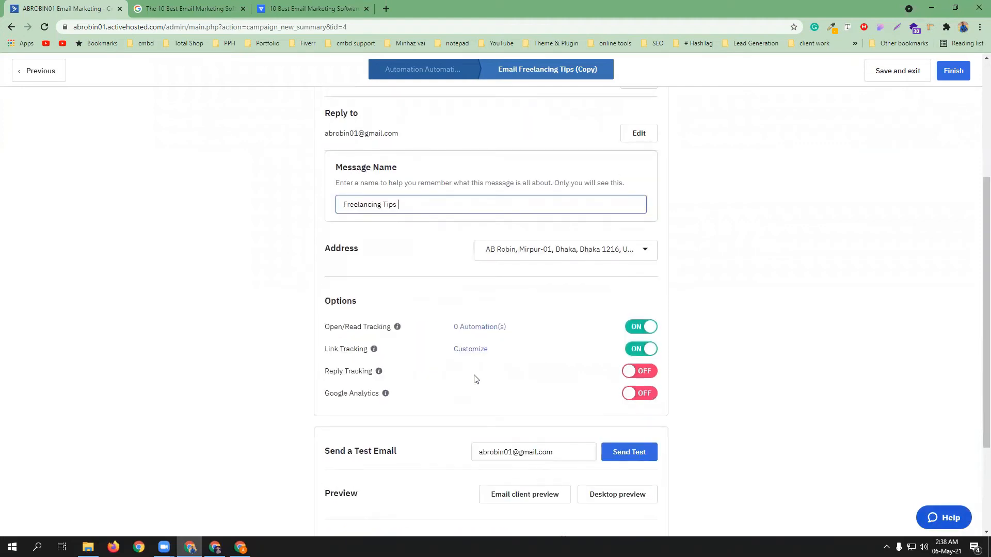
scroll(476, 364, up, 3)
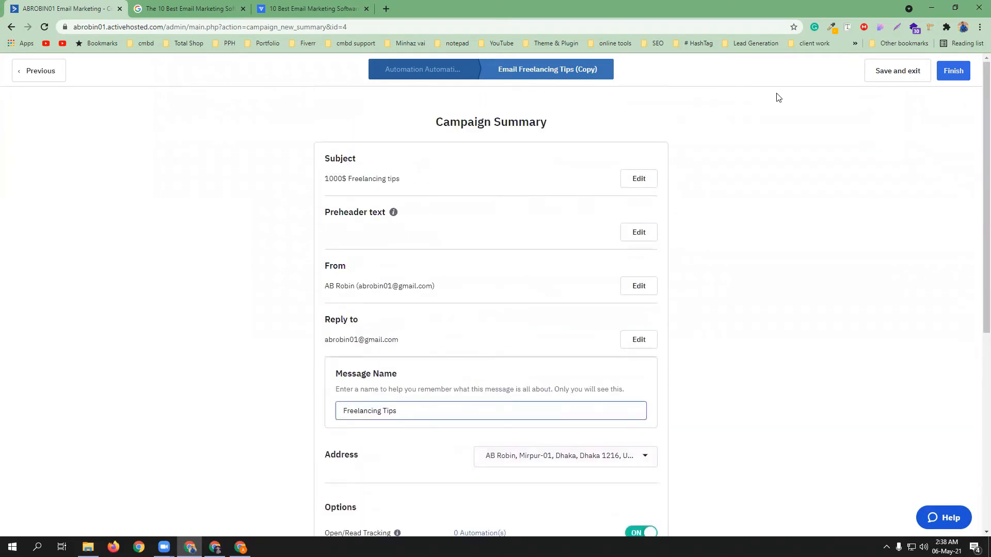
click(953, 72)
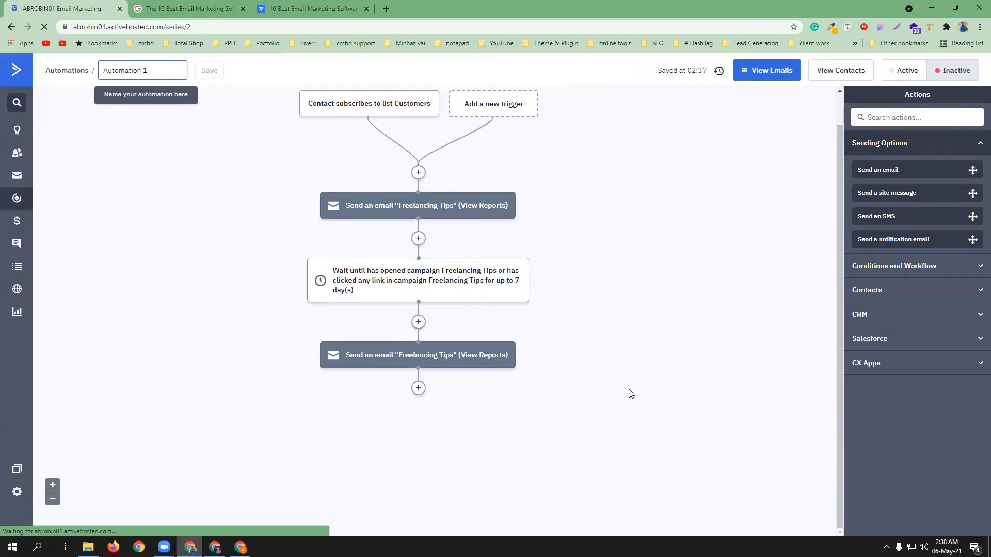
Insert an If/Else split step at the end of the automation
click(418, 389)
click(361, 163)
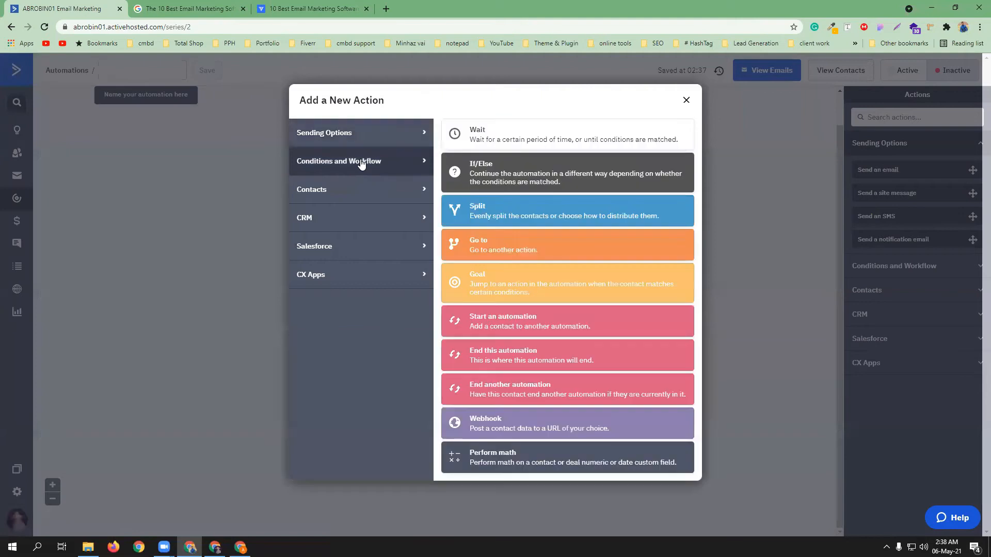
click(504, 177)
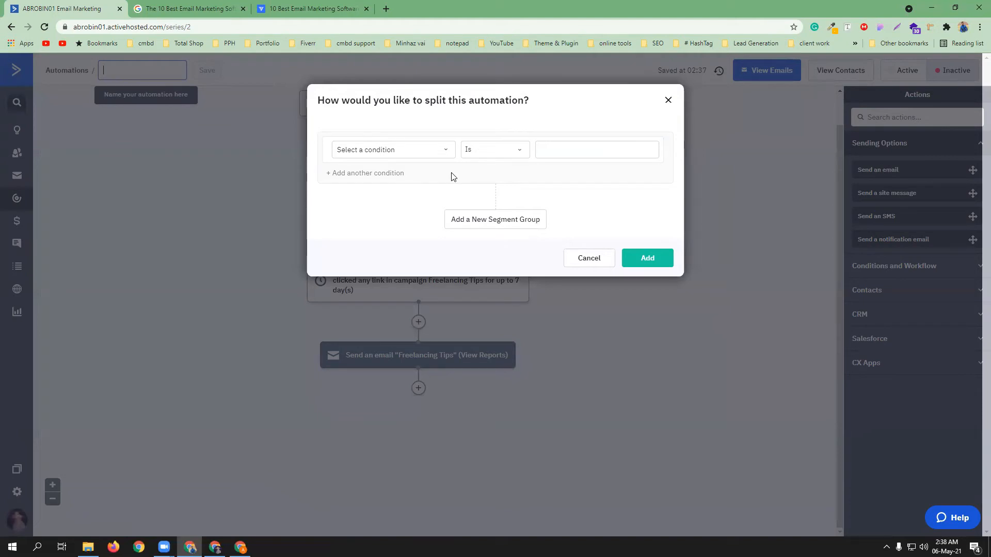
Set the split condition to 'Has opened' the Freelancing Tips campaign
click(437, 151)
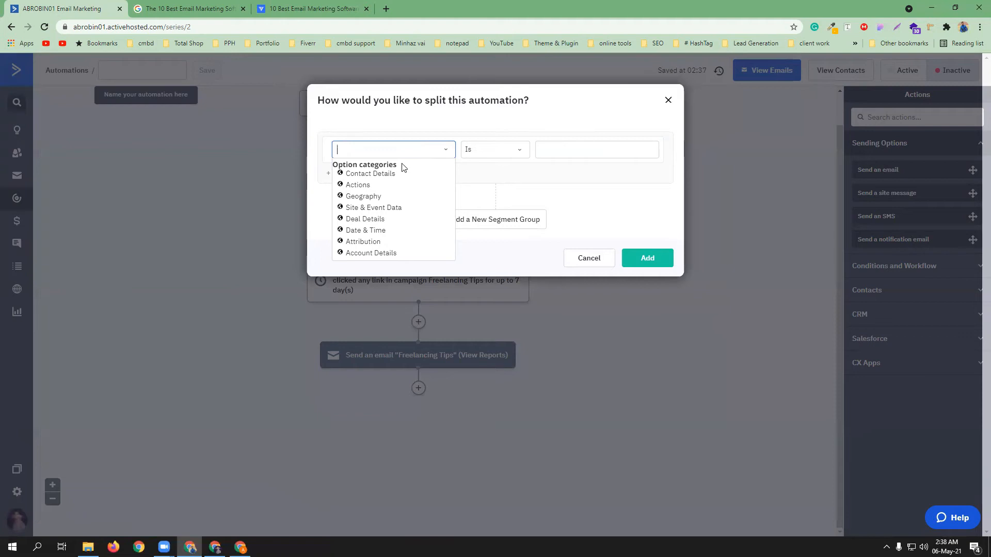
click(352, 185)
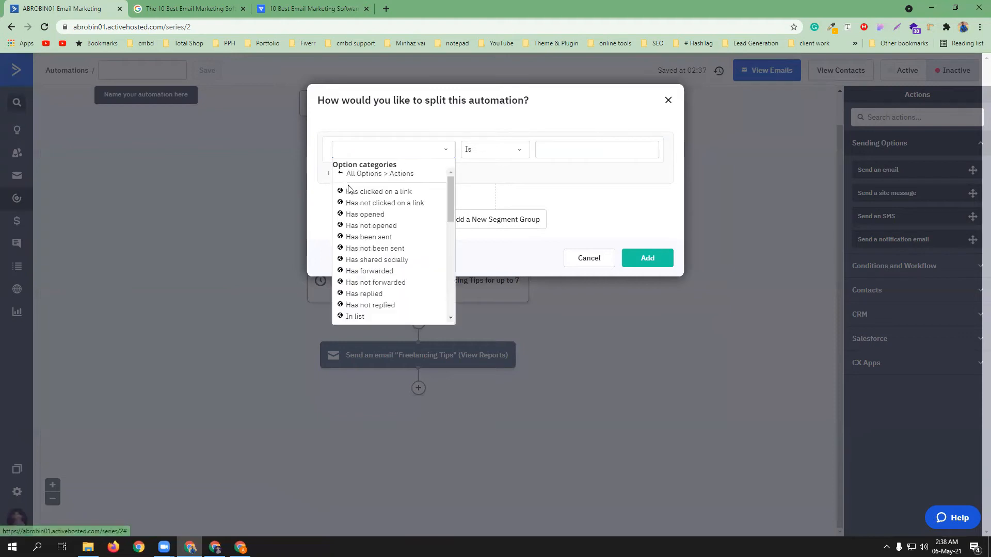
click(361, 215)
click(540, 151)
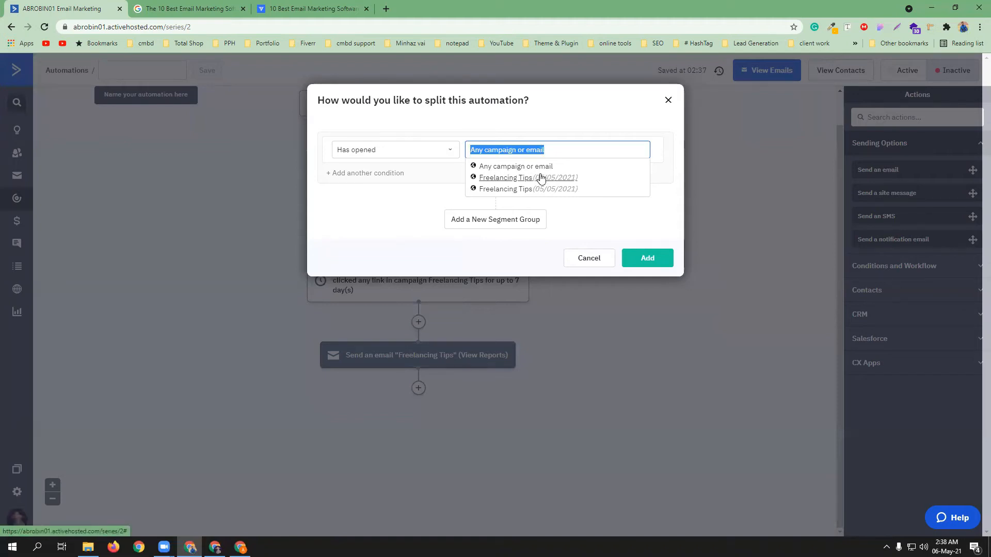
click(510, 179)
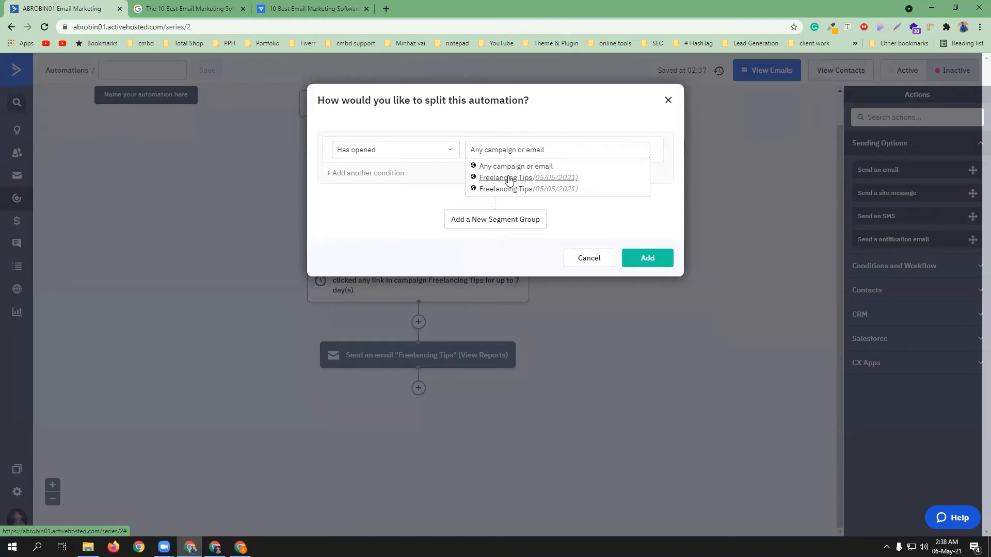
Add an Or condition: has clicked any link in Freelancing Tips
click(327, 174)
click(363, 180)
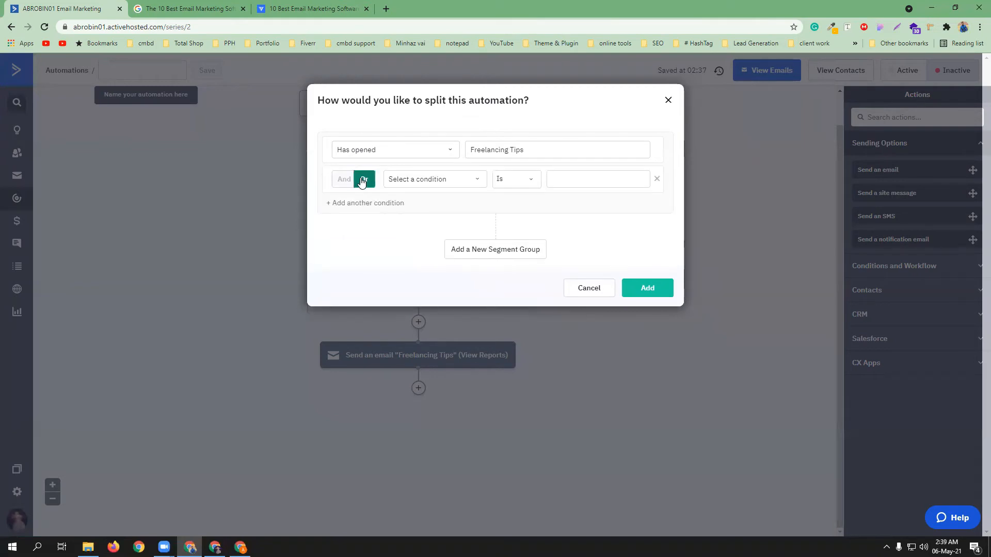
click(433, 180)
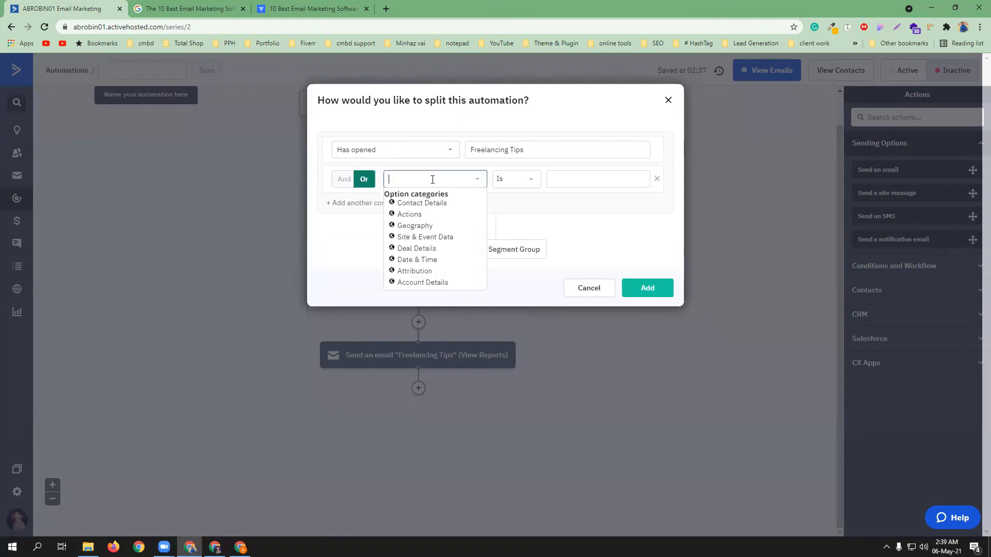
click(420, 216)
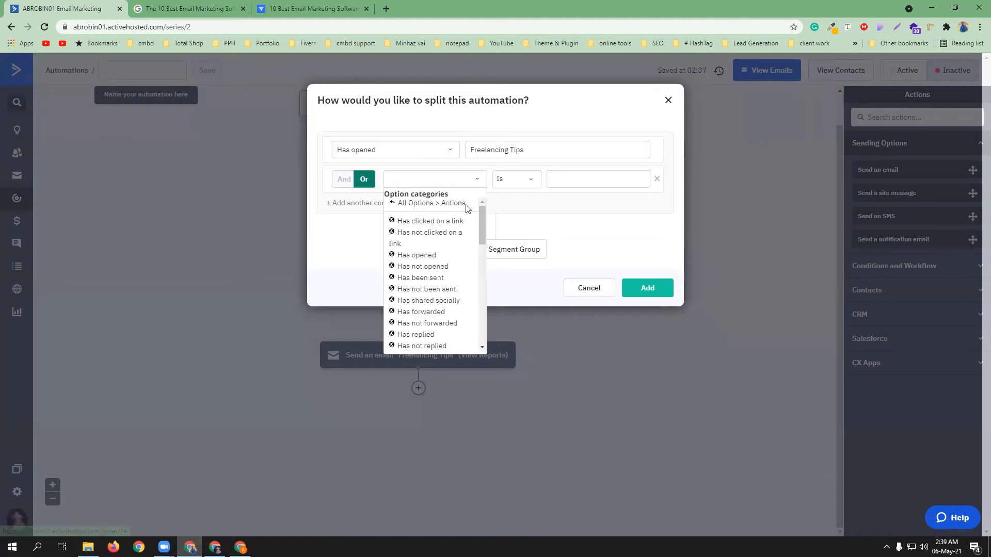
click(437, 222)
click(533, 179)
click(559, 208)
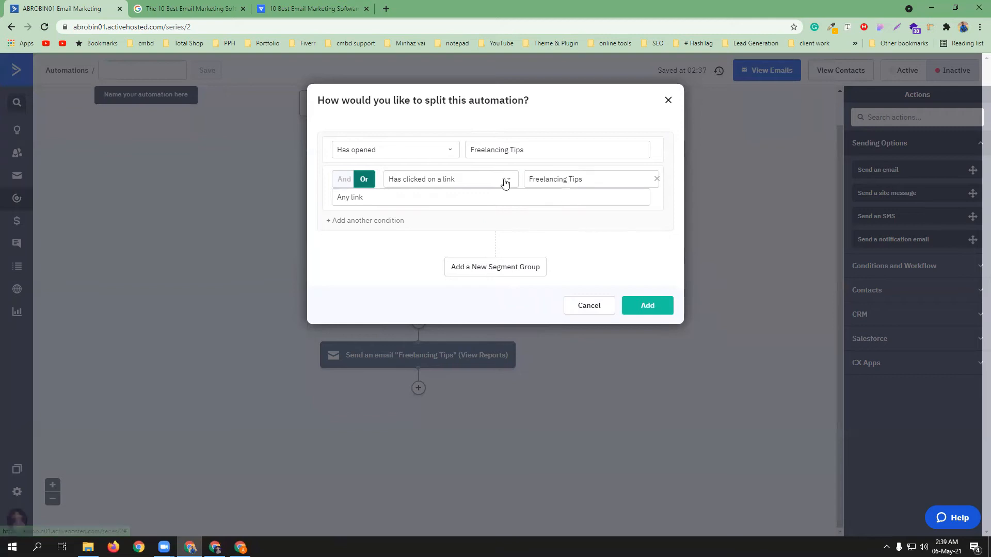
Add a third 'Has opened' condition row, then delete it
click(341, 222)
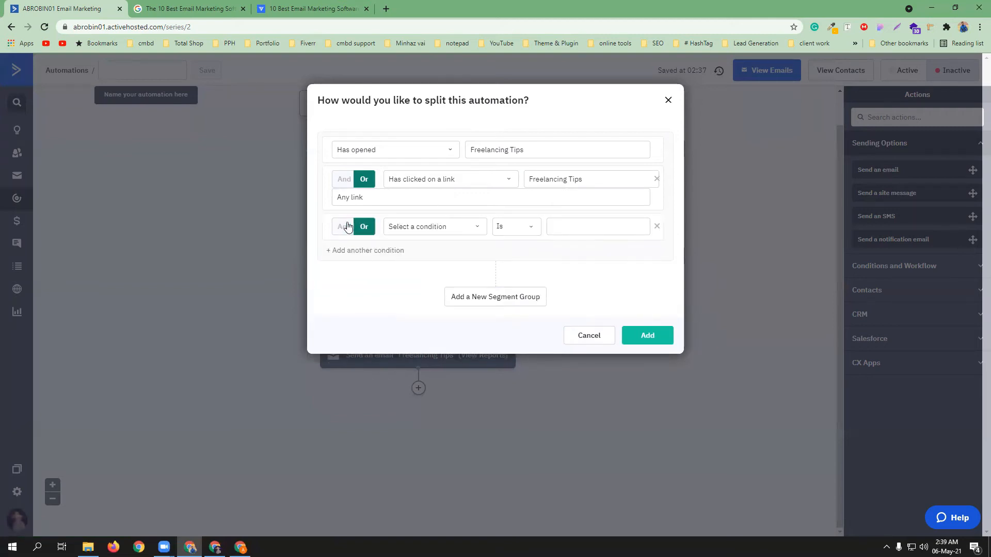
click(441, 225)
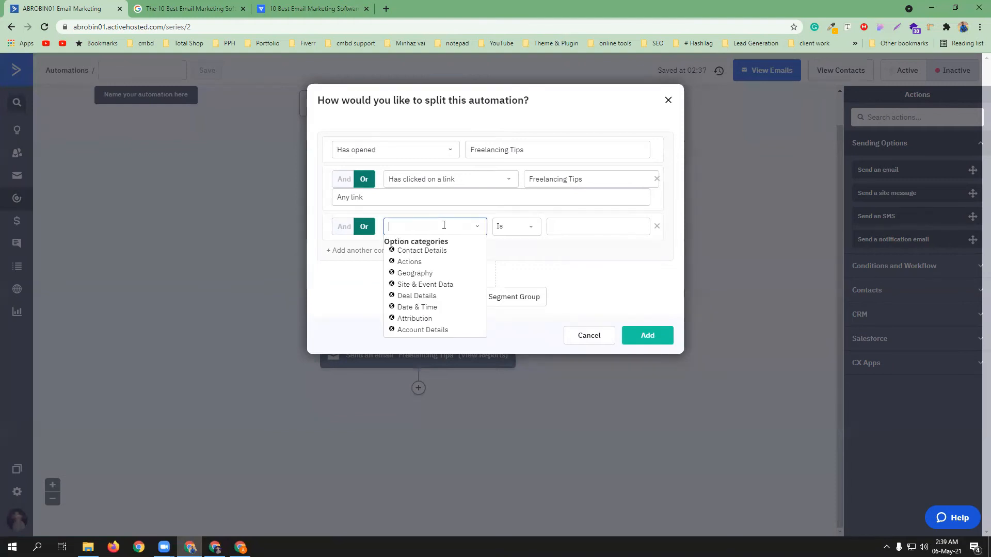
click(423, 263)
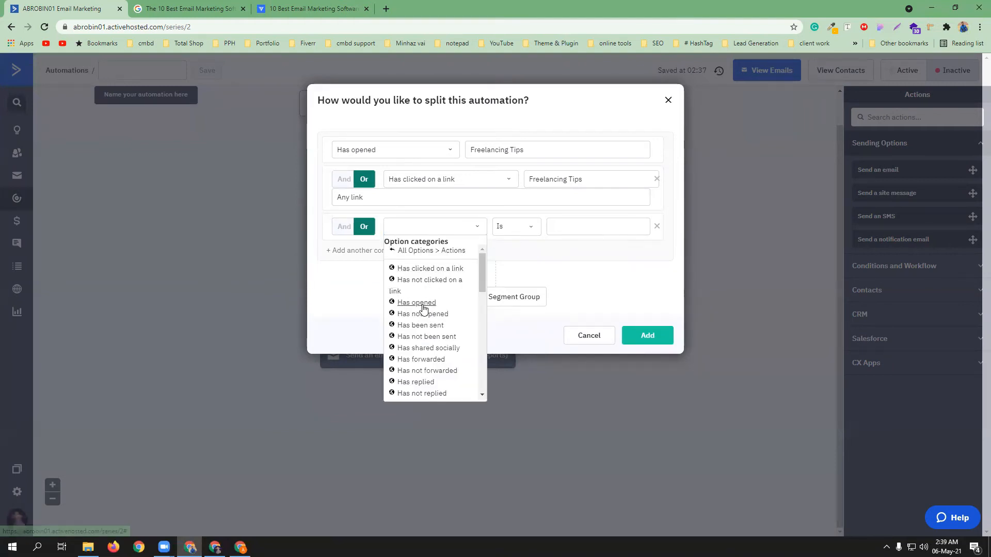
click(423, 303)
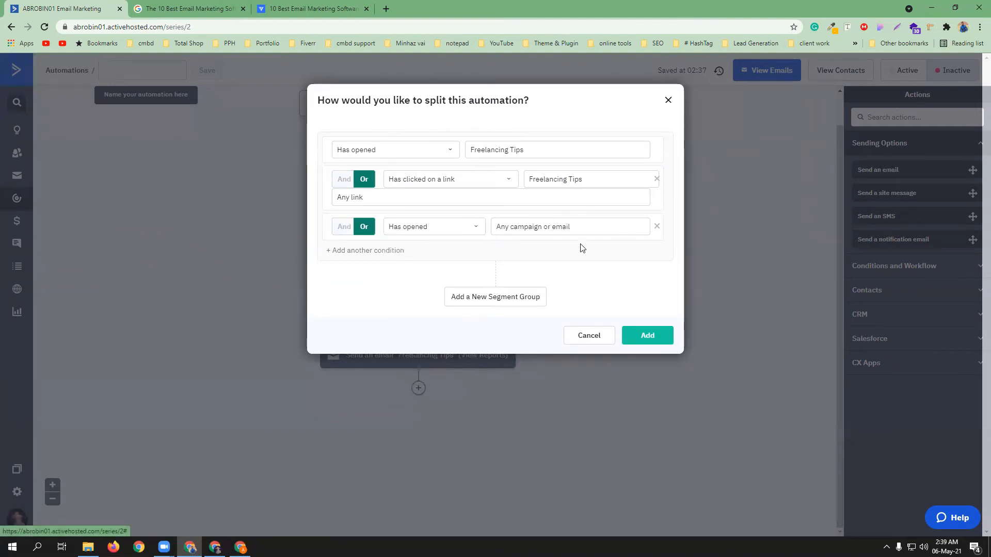
click(463, 226)
click(476, 229)
click(476, 228)
click(476, 228)
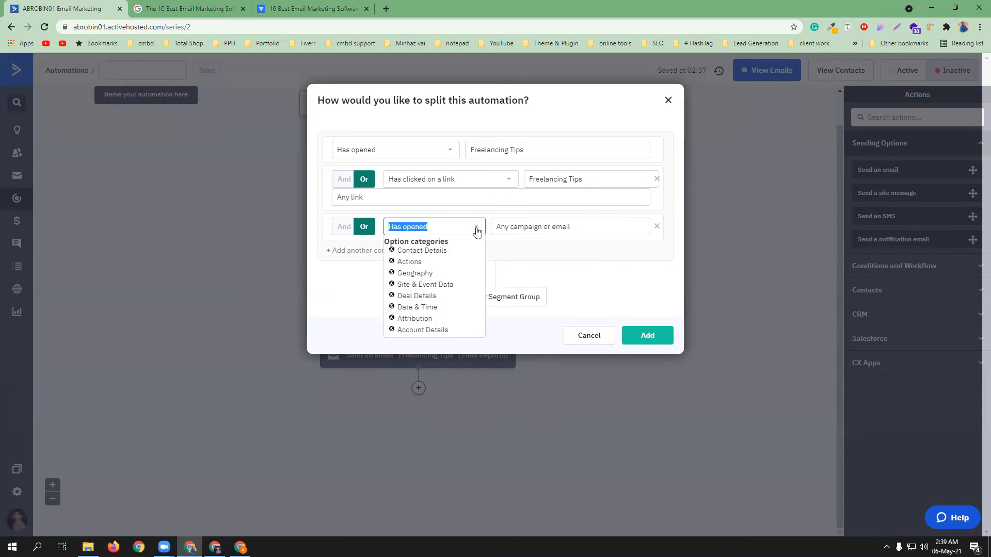
click(656, 227)
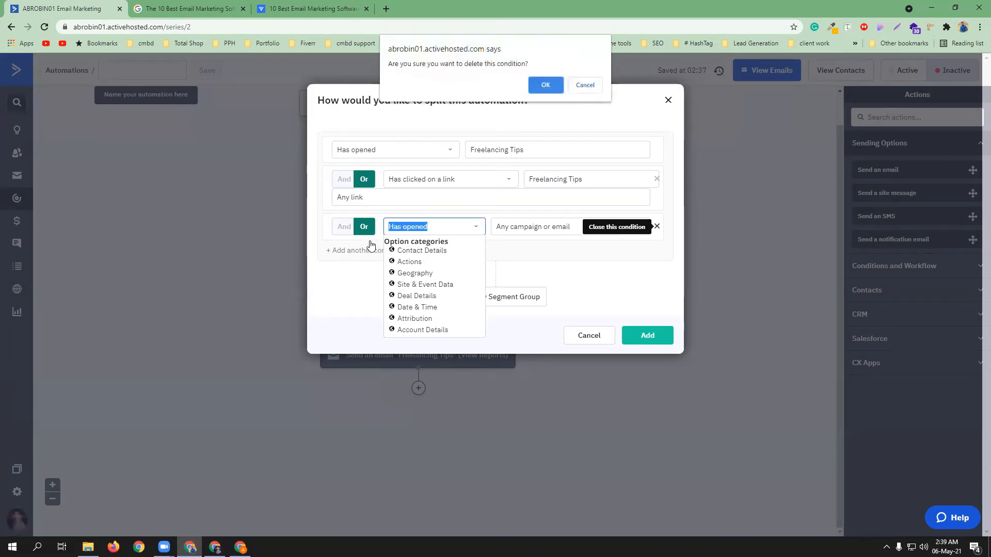
click(537, 85)
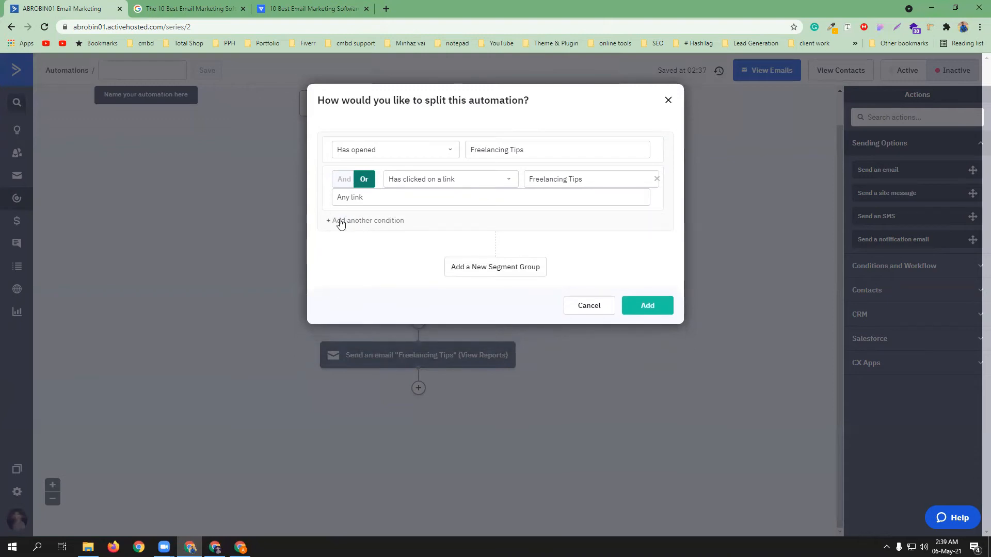
Add a new 'Has not opened' condition row and open its campaign choices
click(341, 222)
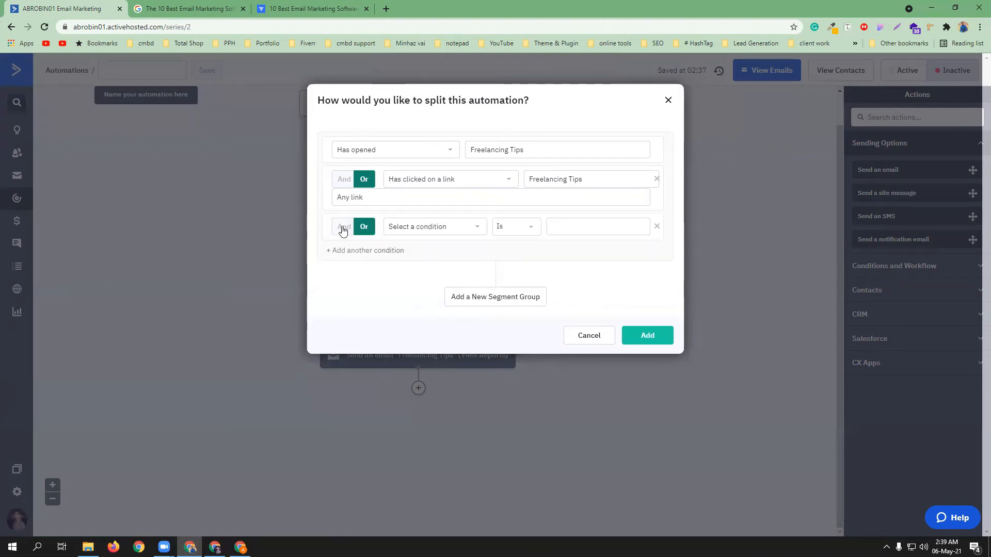
click(476, 226)
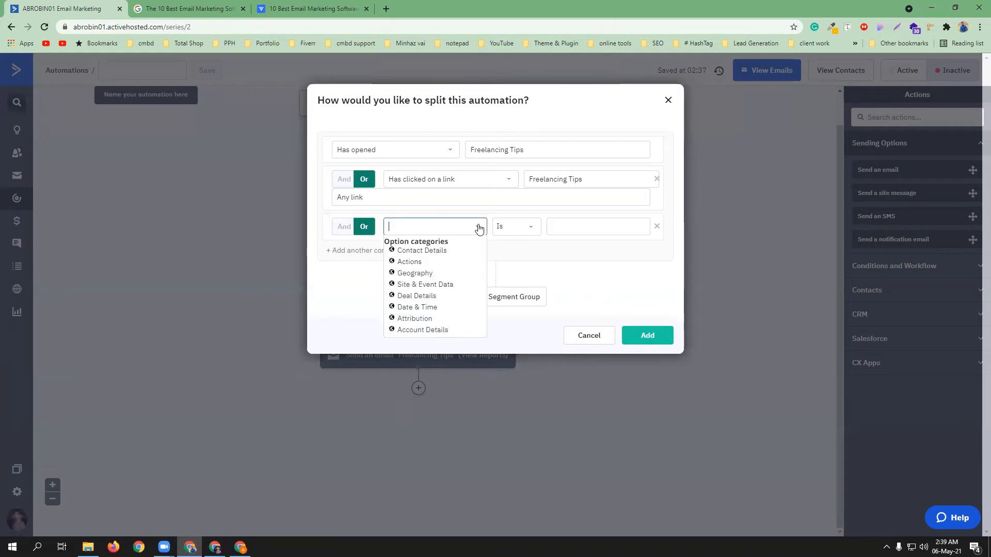
click(427, 261)
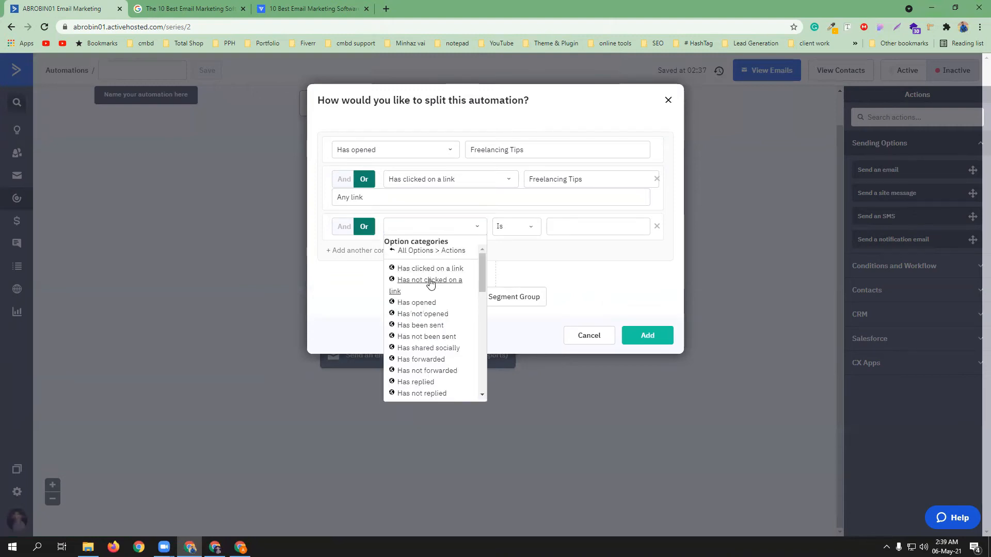
click(432, 315)
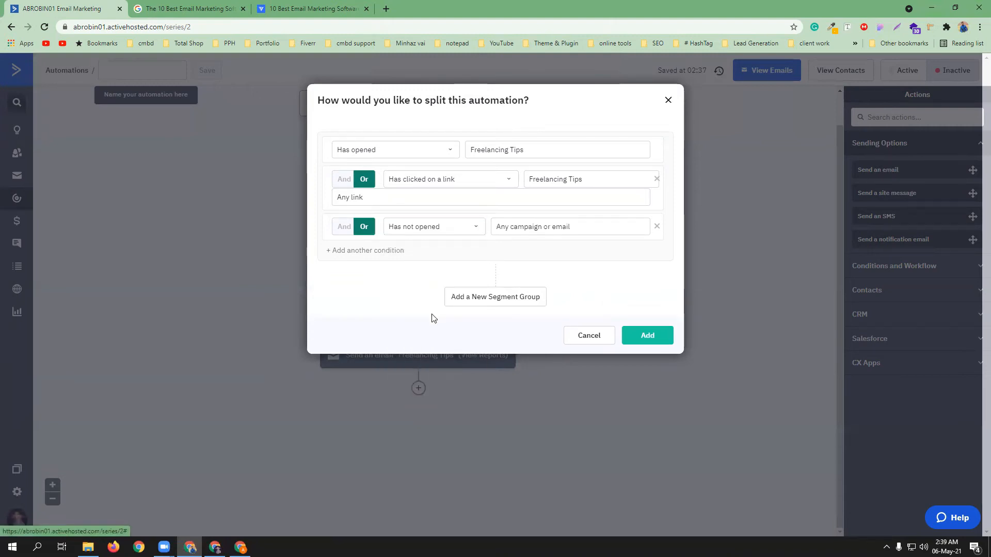
click(553, 225)
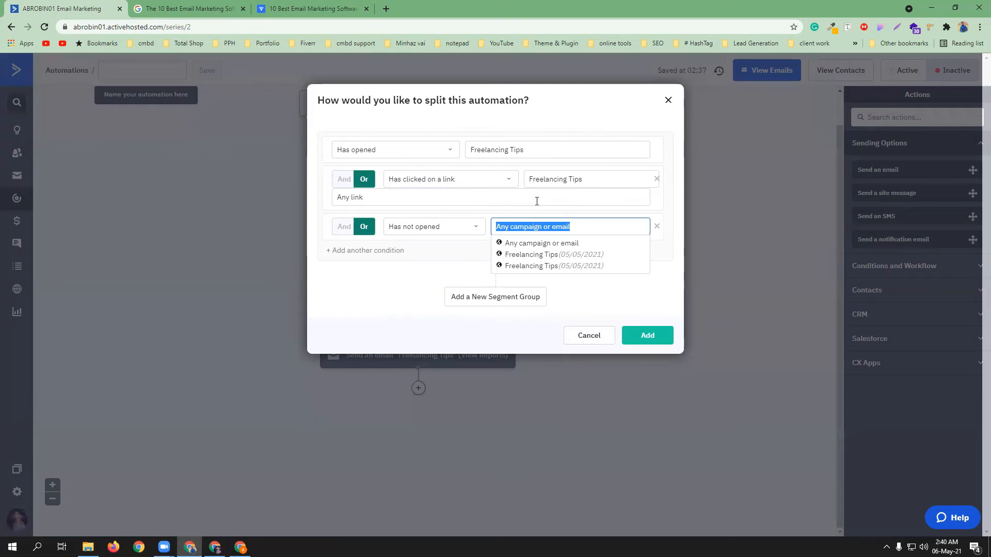
Discard the split draft and add a new step below the last Freelancing Tips email
click(668, 101)
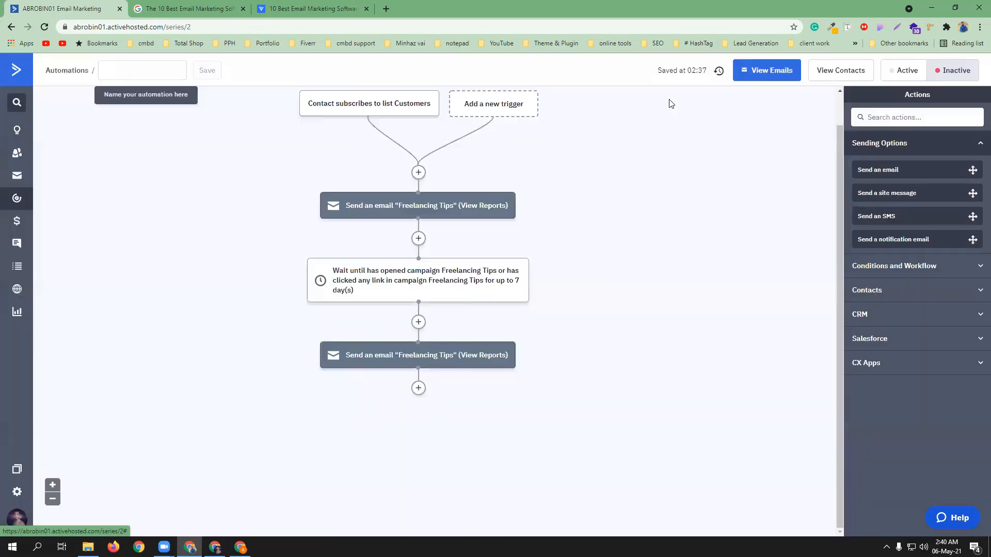
mouse_move(422, 361)
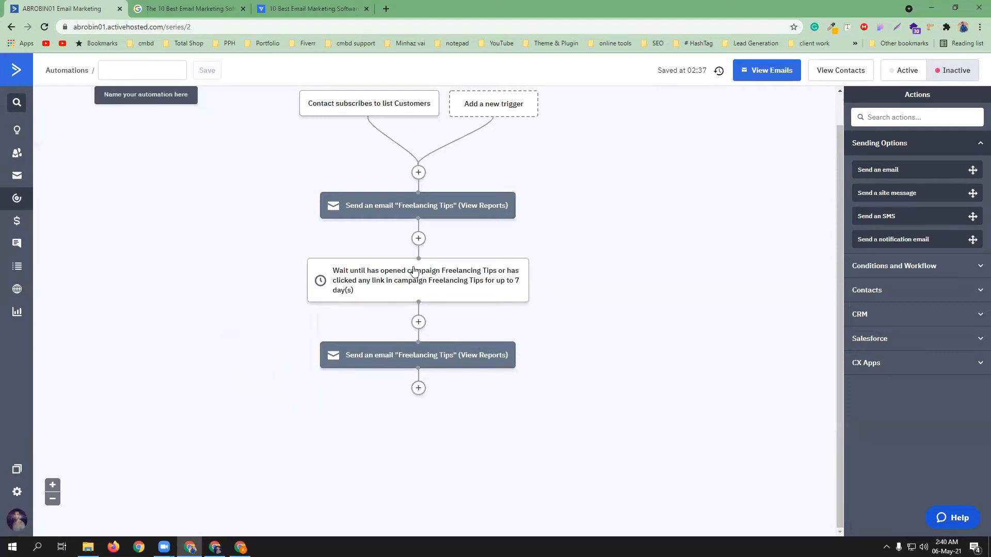
scroll(477, 276, up, 1)
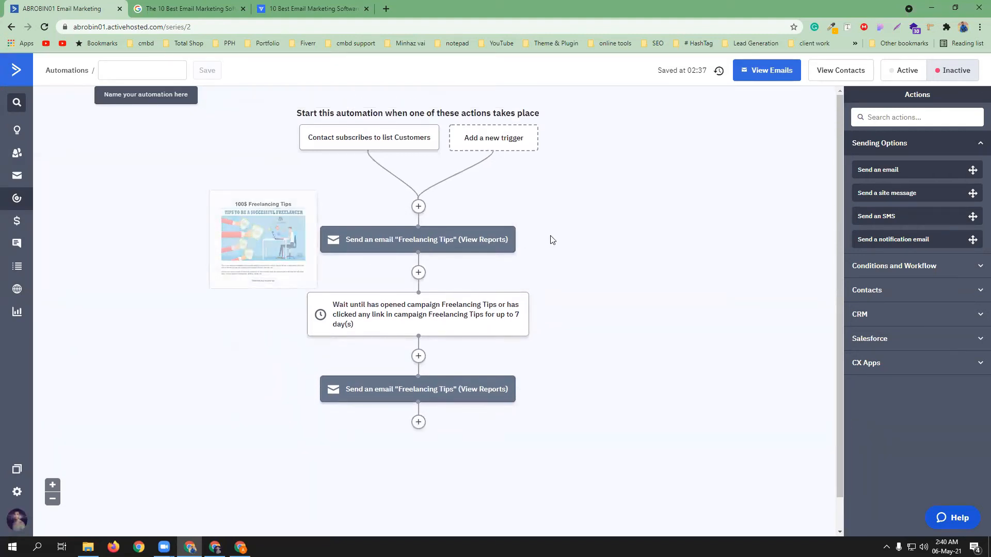
mouse_move(406, 392)
scroll(418, 391, down, 1)
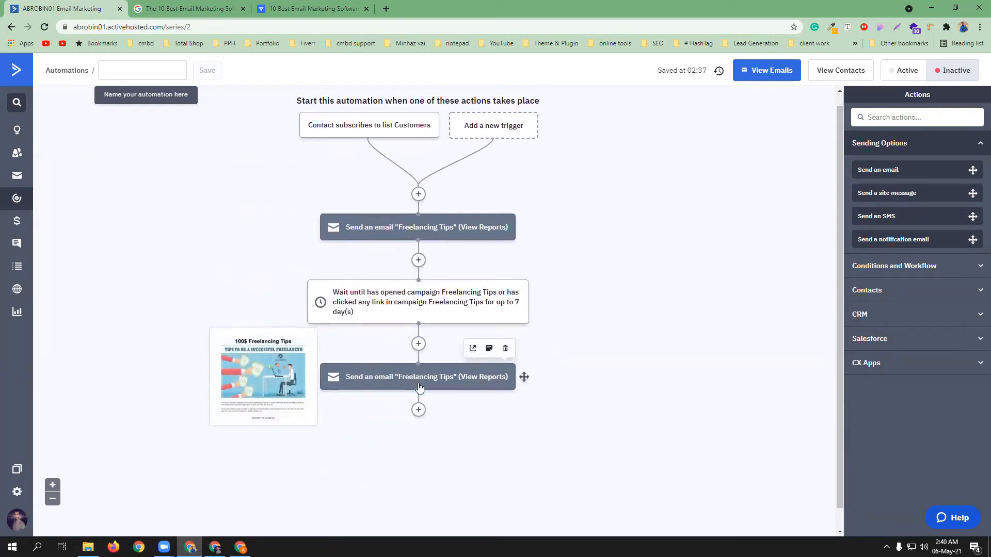
click(419, 389)
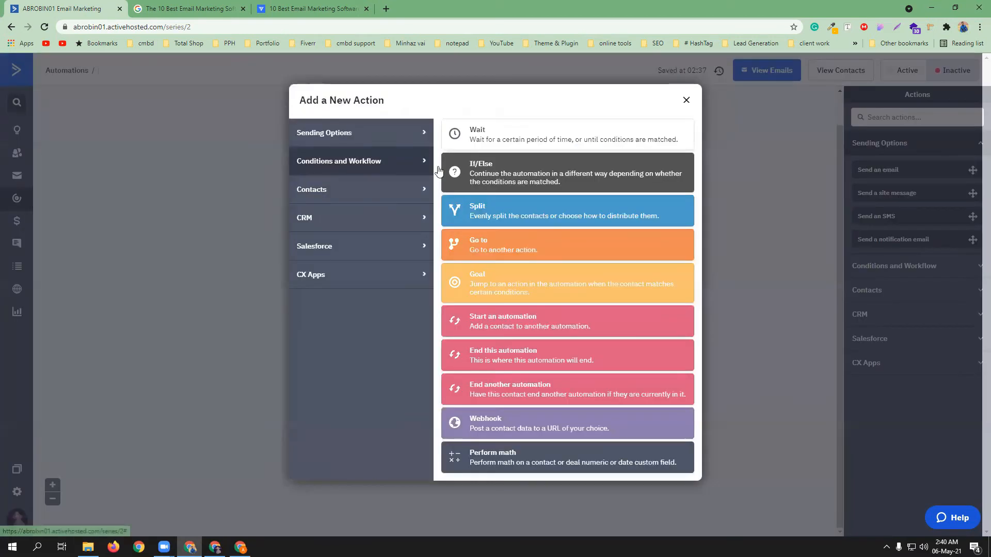
Start an If/Else split with condition 'Has not opened' Freelancing Tips
click(488, 173)
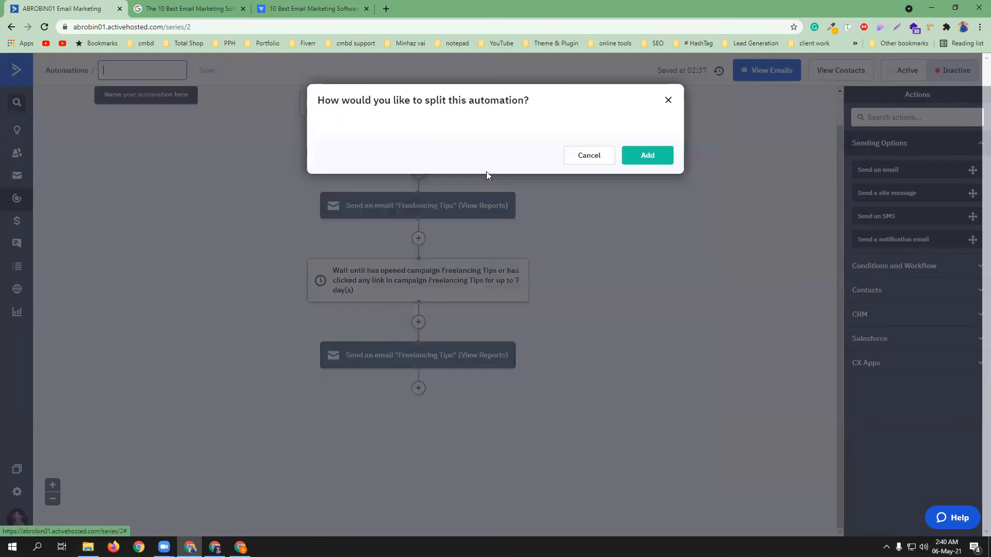
click(425, 150)
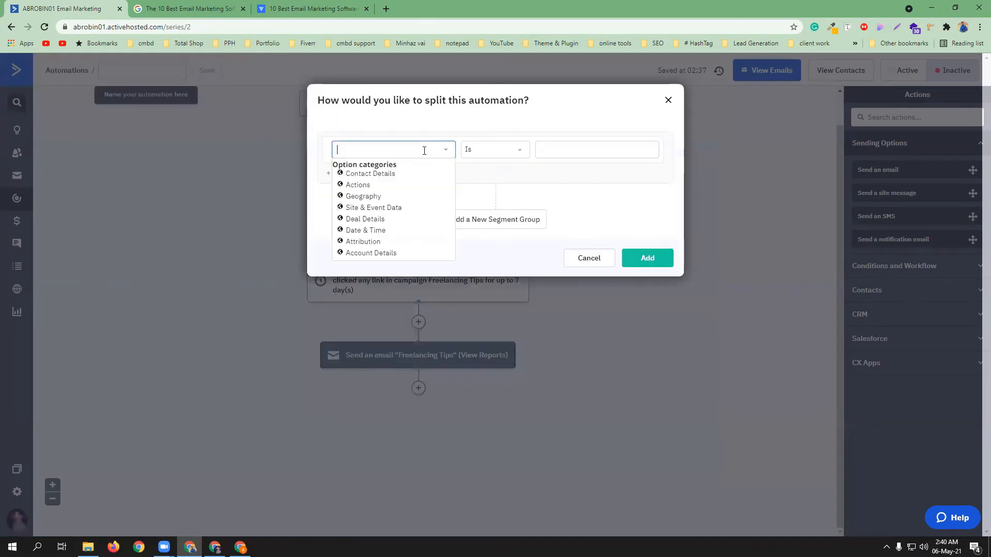
click(363, 187)
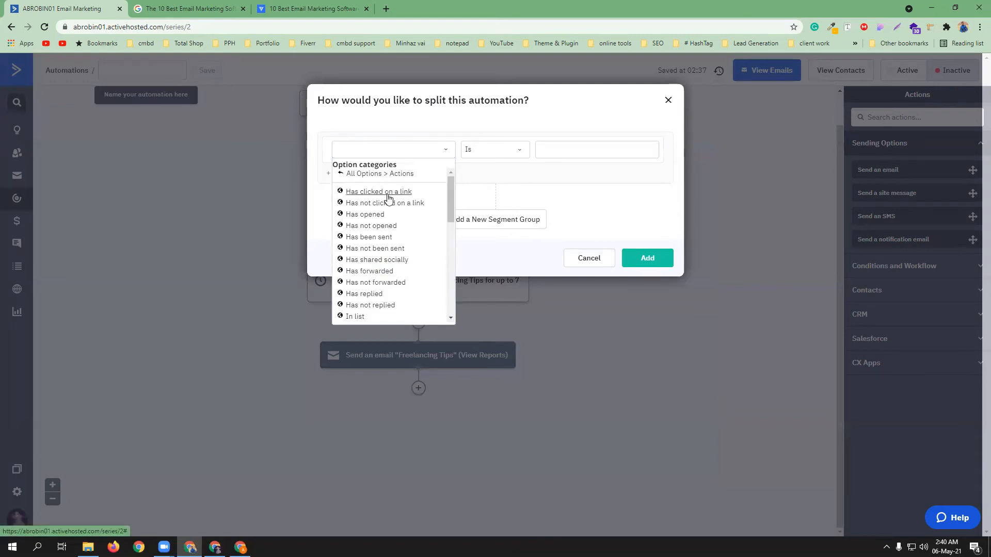
click(385, 226)
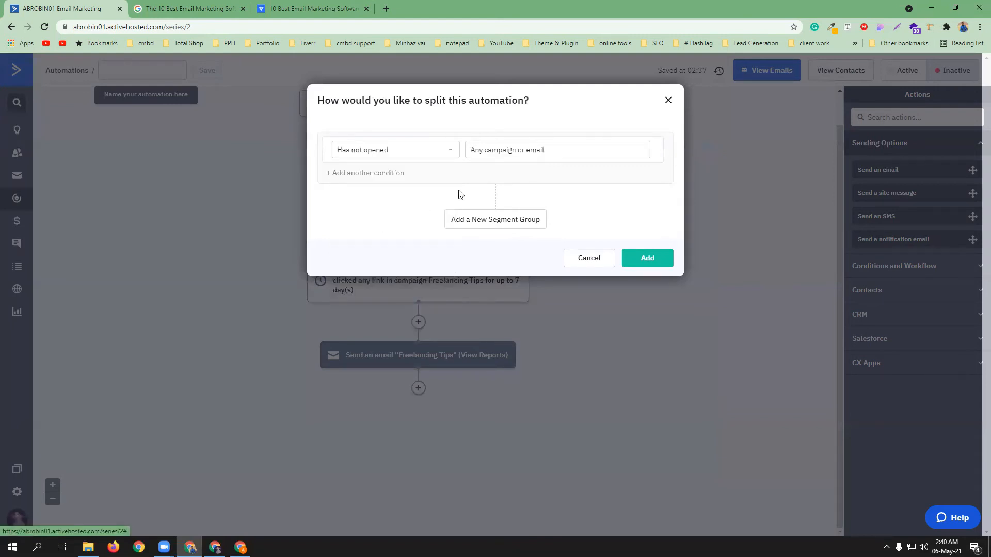
click(546, 148)
drag(549, 178, 553, 190)
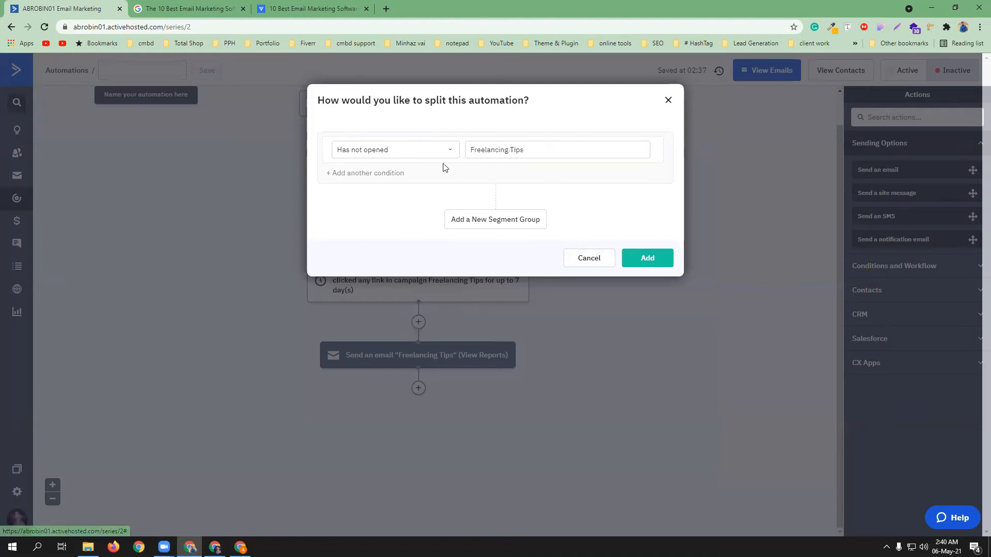
Add an Or condition 'Has not opened' Freelancing Tips and add the split to the workflow
click(368, 173)
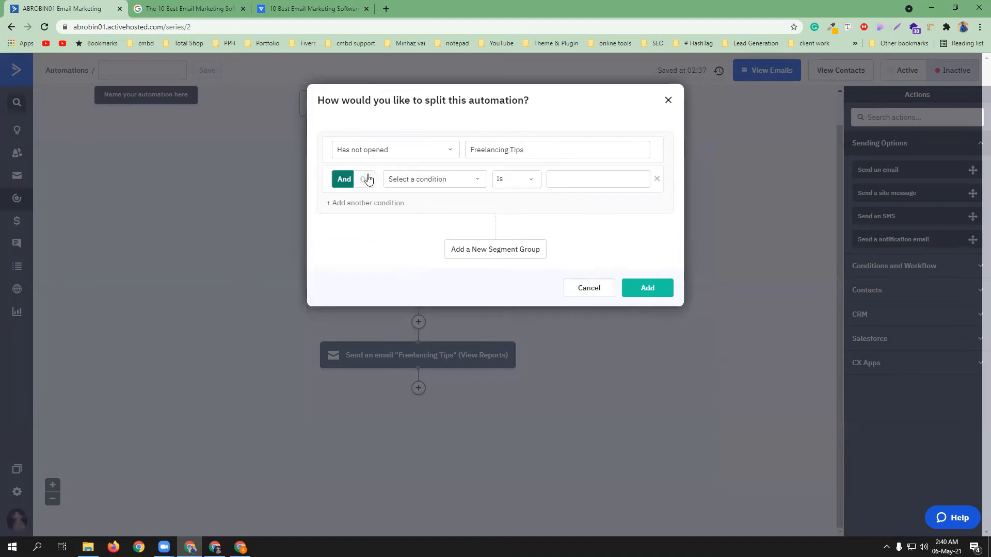
click(366, 181)
click(444, 179)
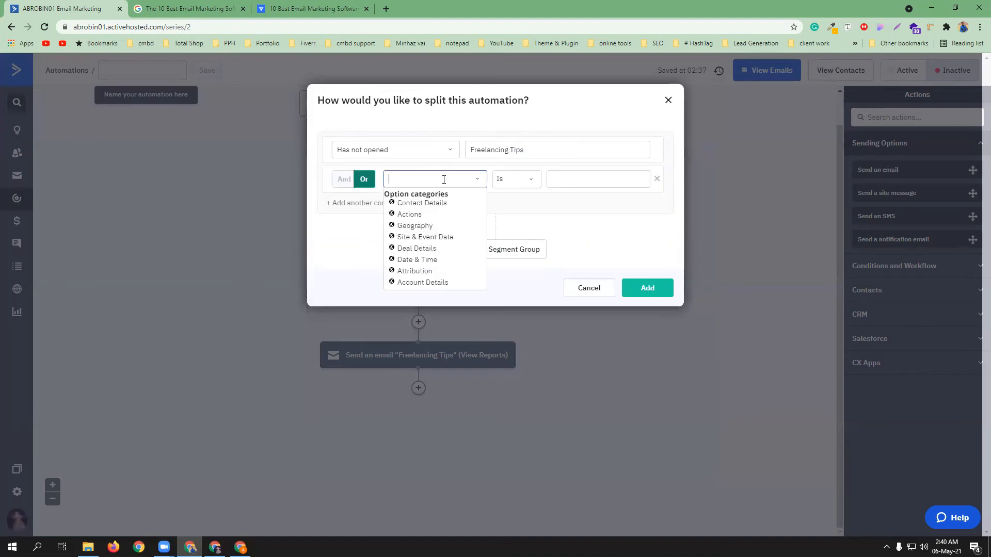
click(409, 214)
click(522, 180)
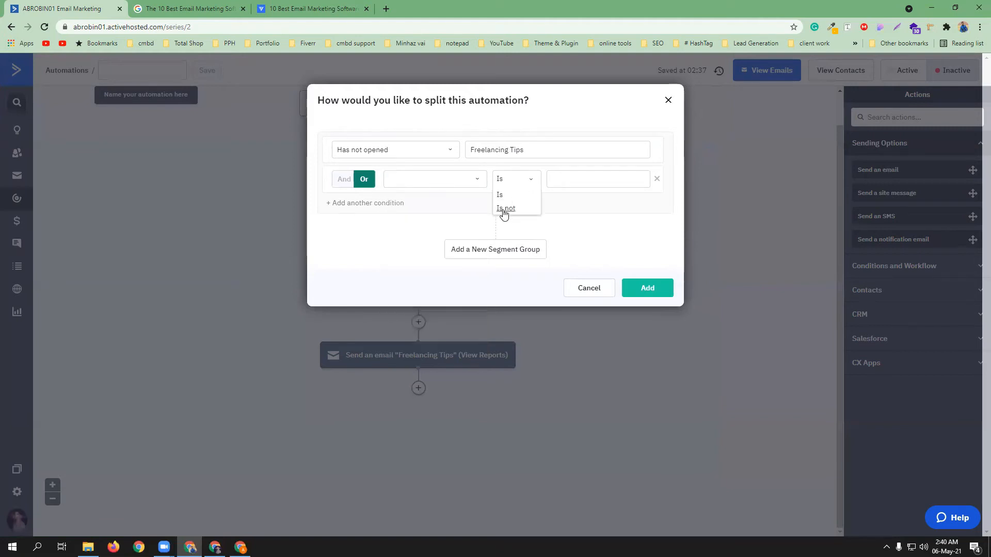
click(444, 178)
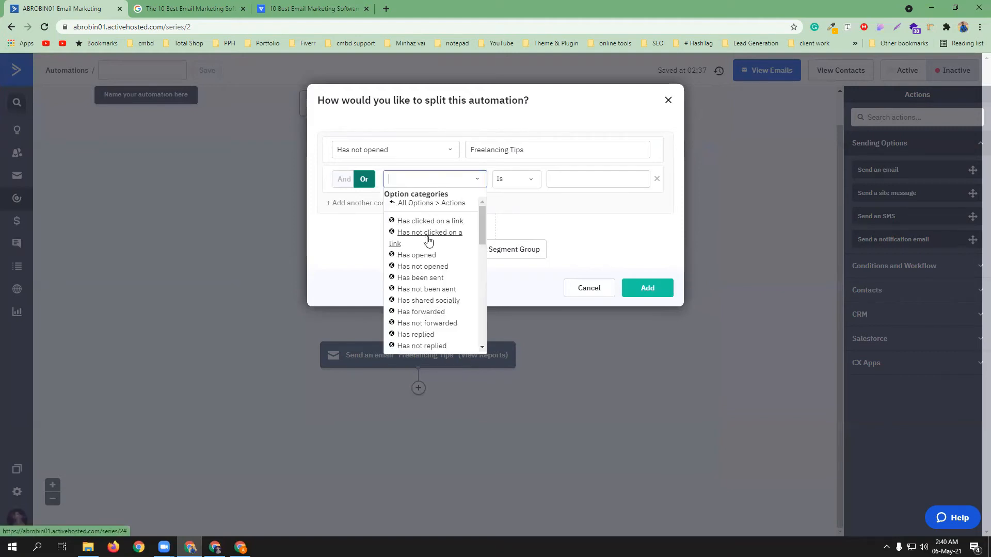
click(428, 266)
click(576, 179)
click(534, 219)
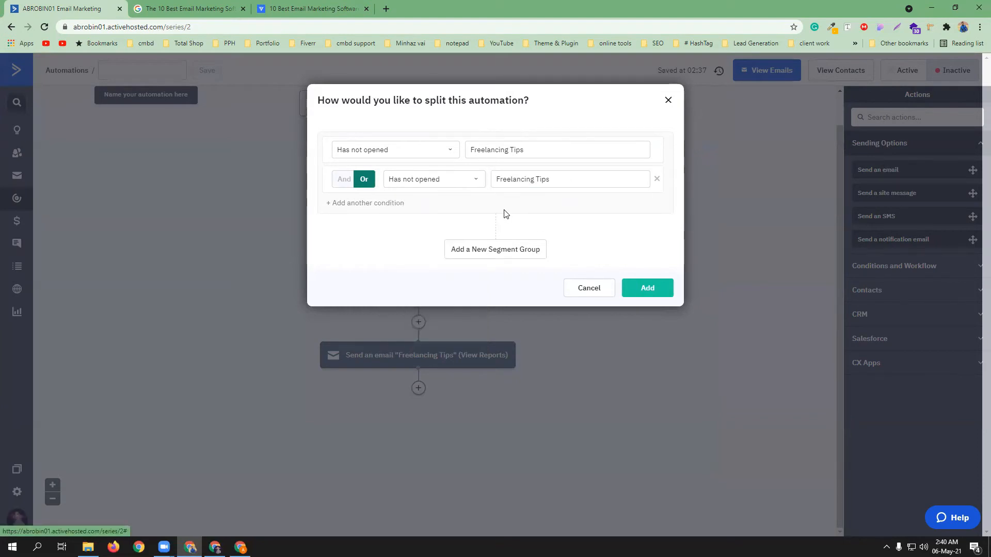
click(649, 289)
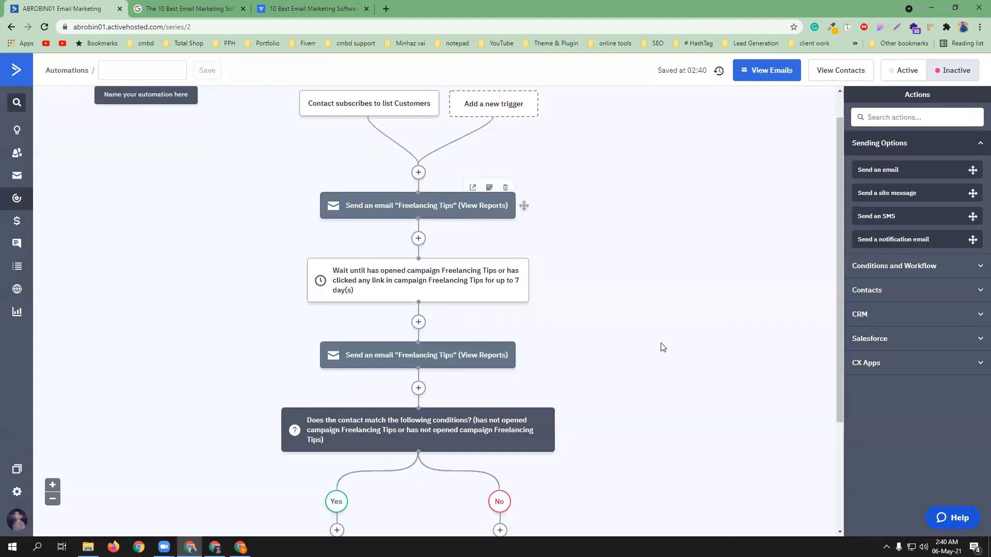
scroll(665, 340, down, 3)
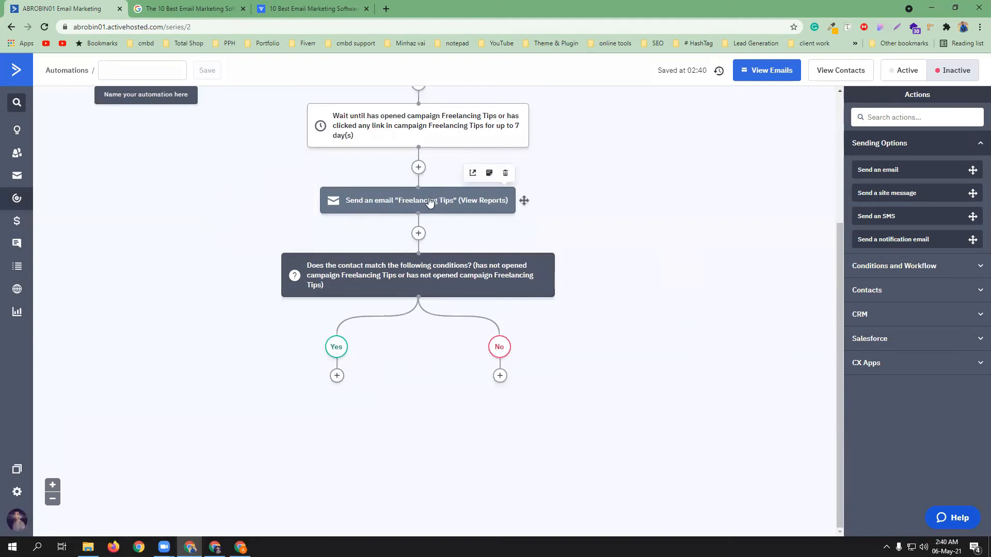
scroll(386, 220, up, 3)
mouse_move(403, 223)
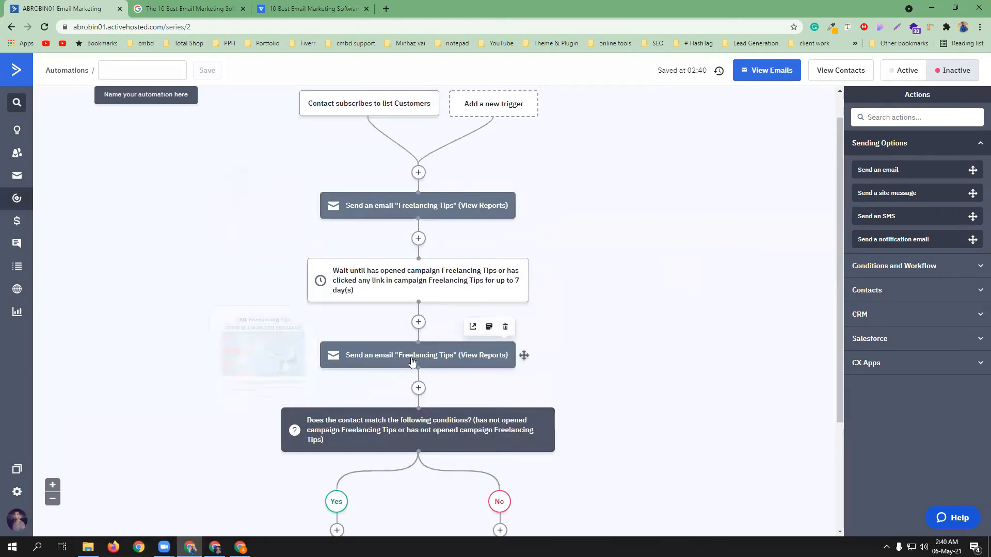
scroll(438, 331, down, 1)
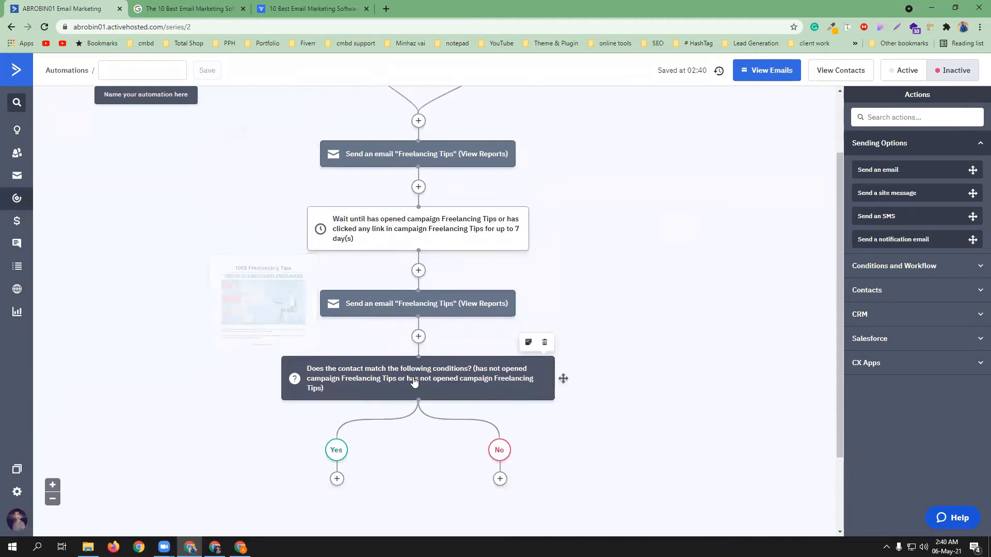
scroll(447, 364, down, 1)
mouse_move(427, 245)
mouse_move(447, 331)
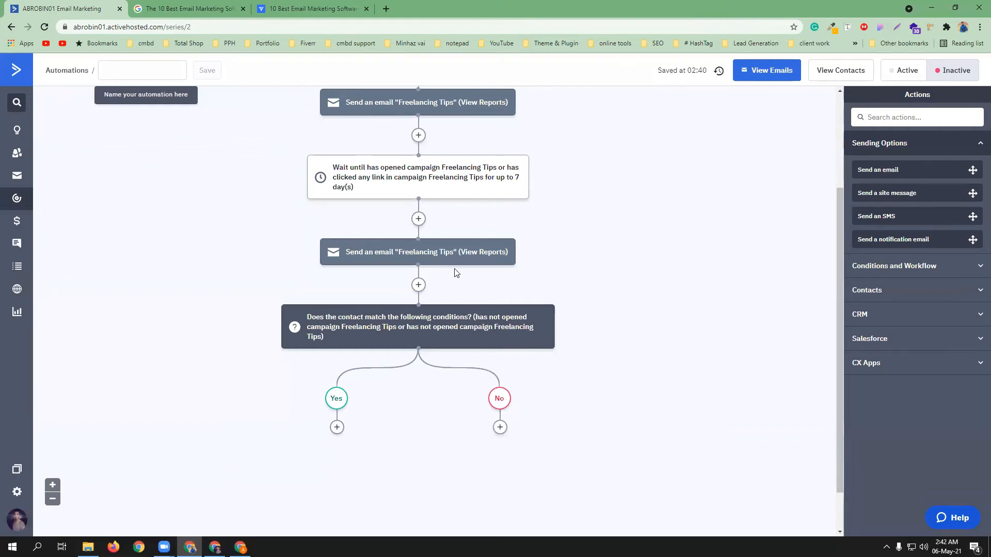
Add a Send an email step for Freelancing Tips under the No branch
click(500, 427)
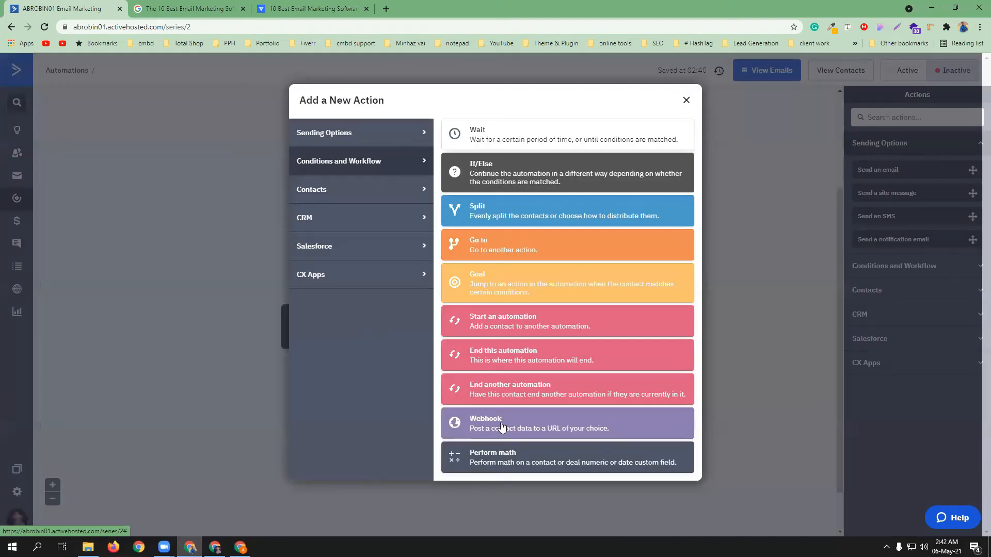
click(388, 143)
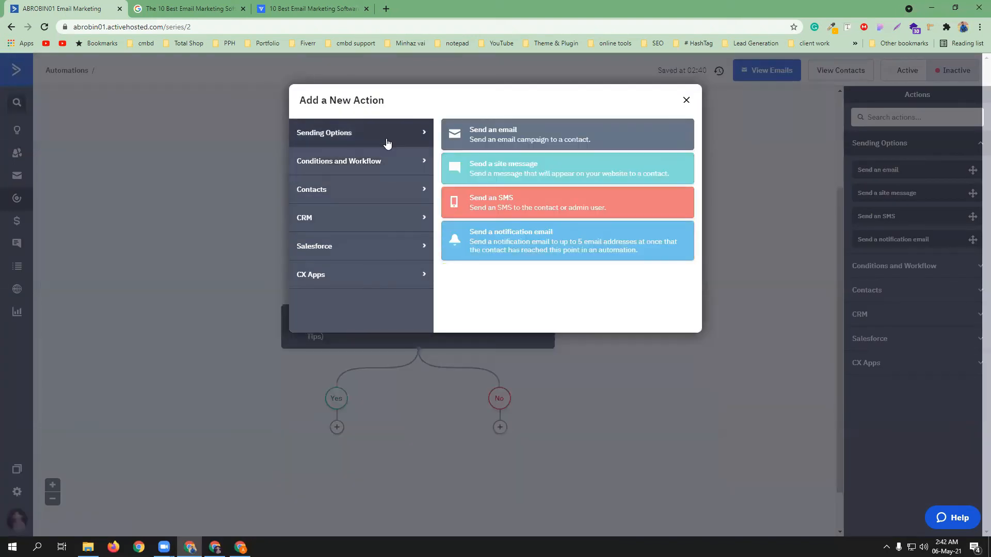
click(486, 132)
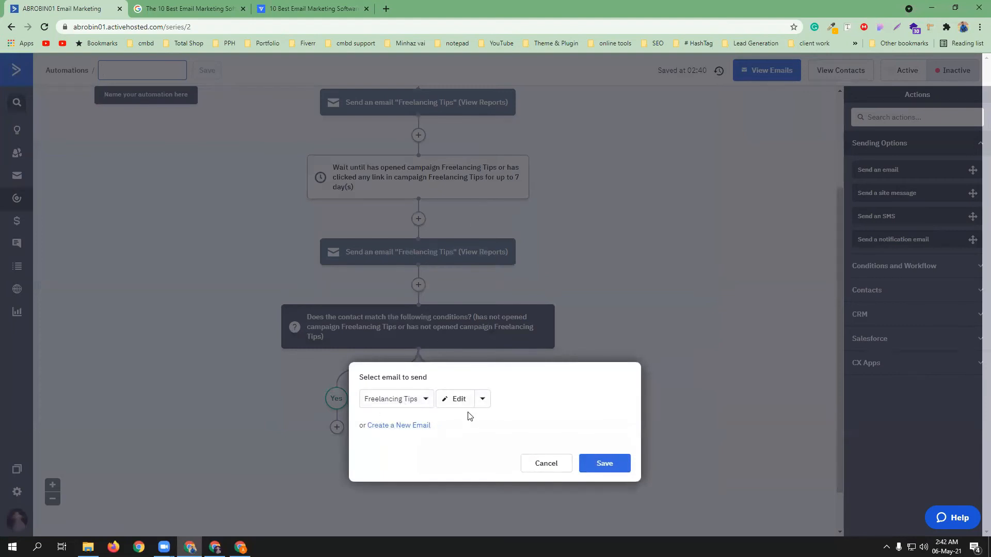
click(606, 464)
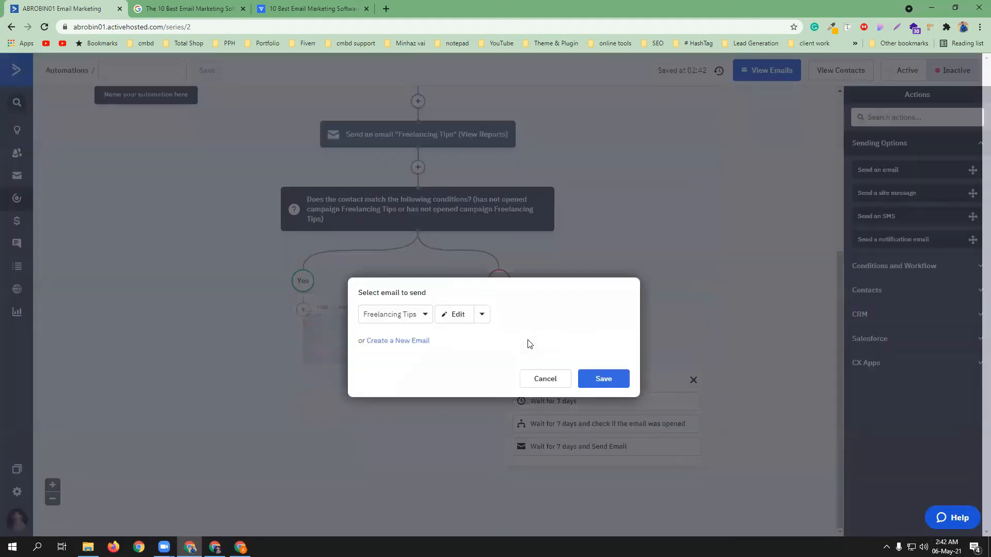
click(529, 345)
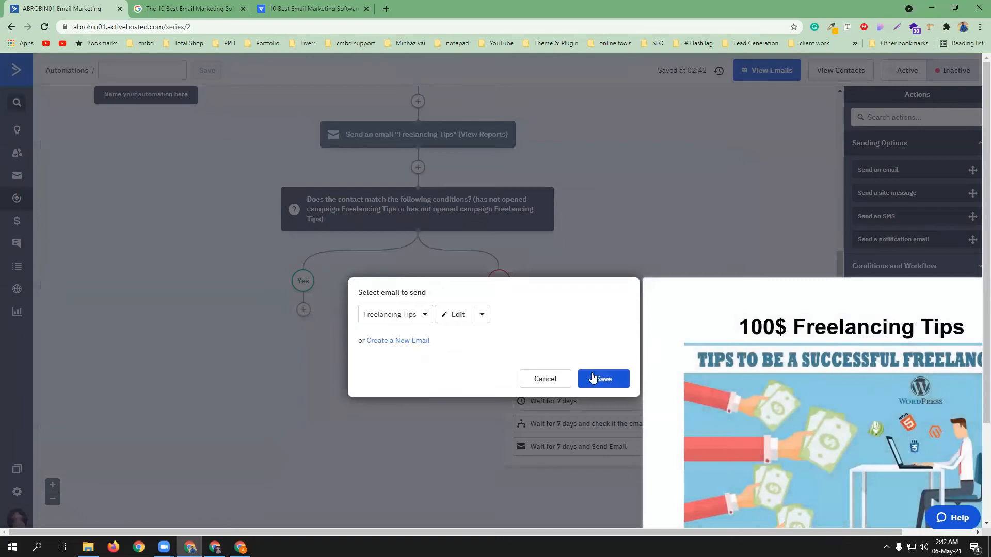
click(559, 380)
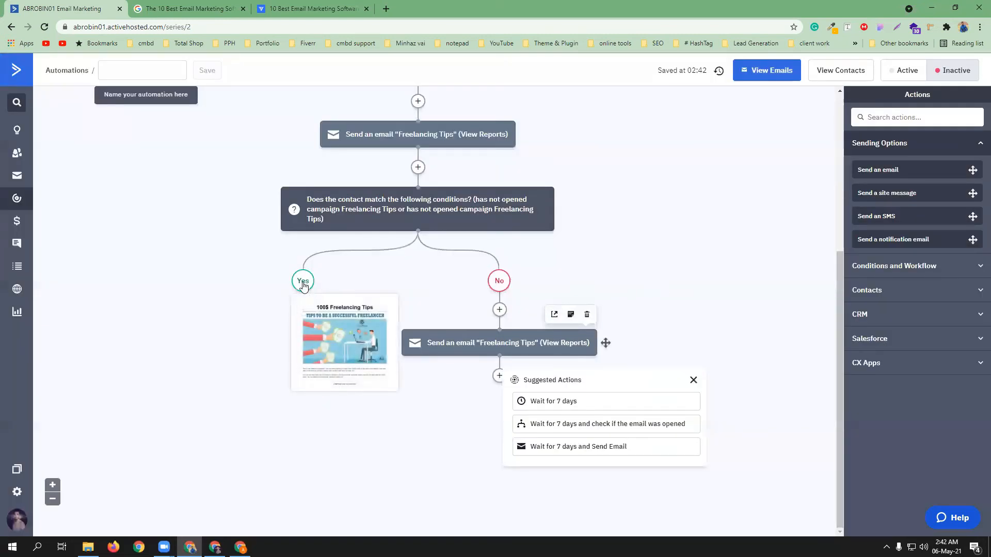
Under the Yes branch, send a newly created email named 'wordpress & ecommerce'
click(303, 310)
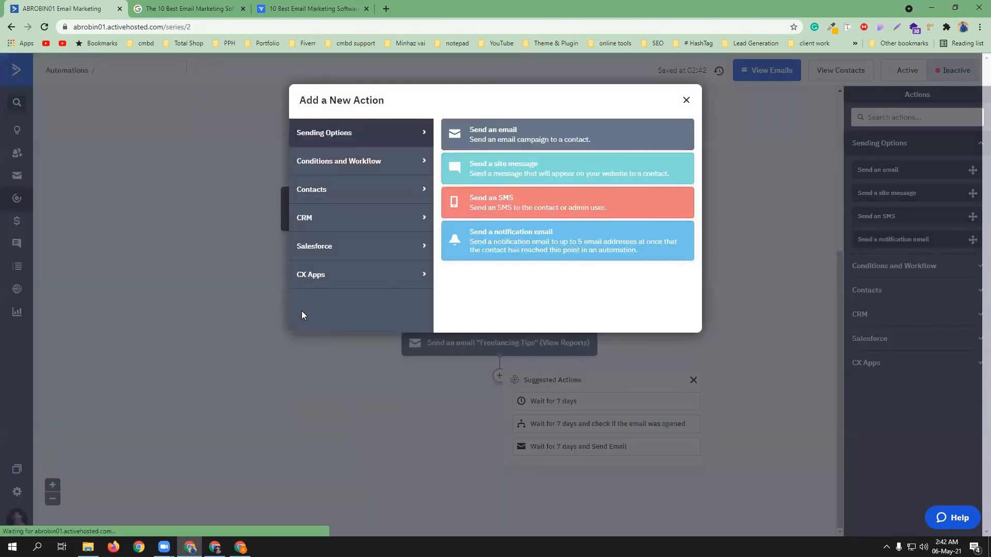
click(509, 133)
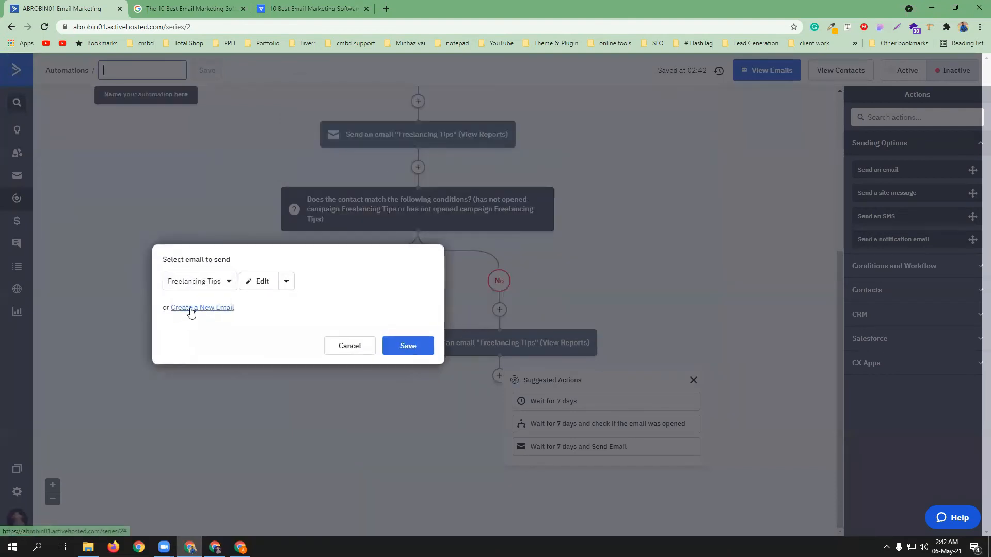
click(190, 307)
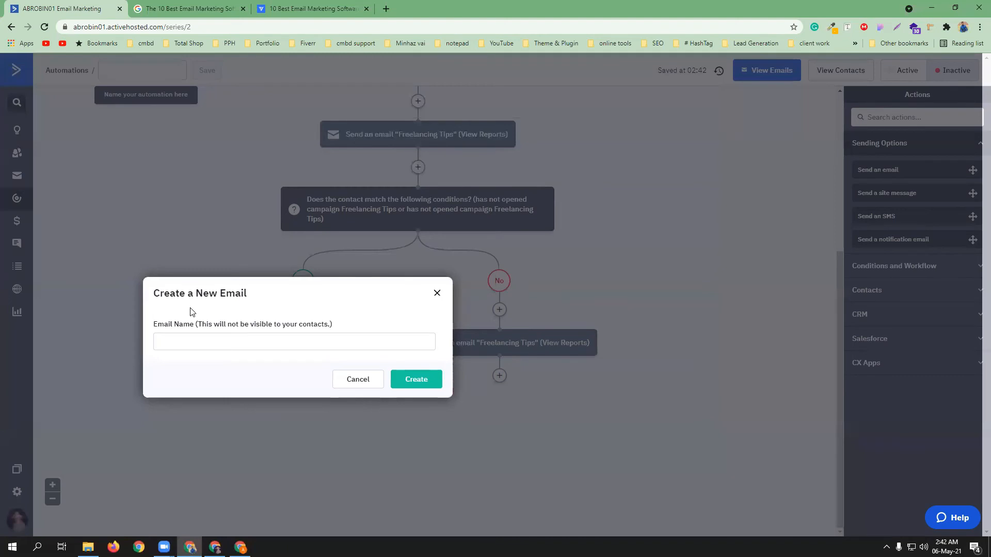
click(221, 343)
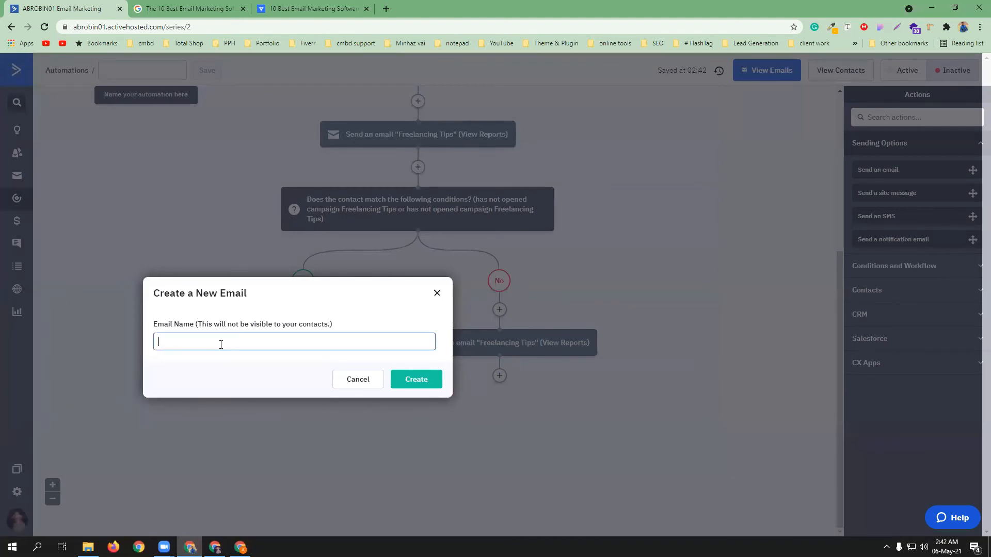
text(wordpress & ecommerce)
click(423, 379)
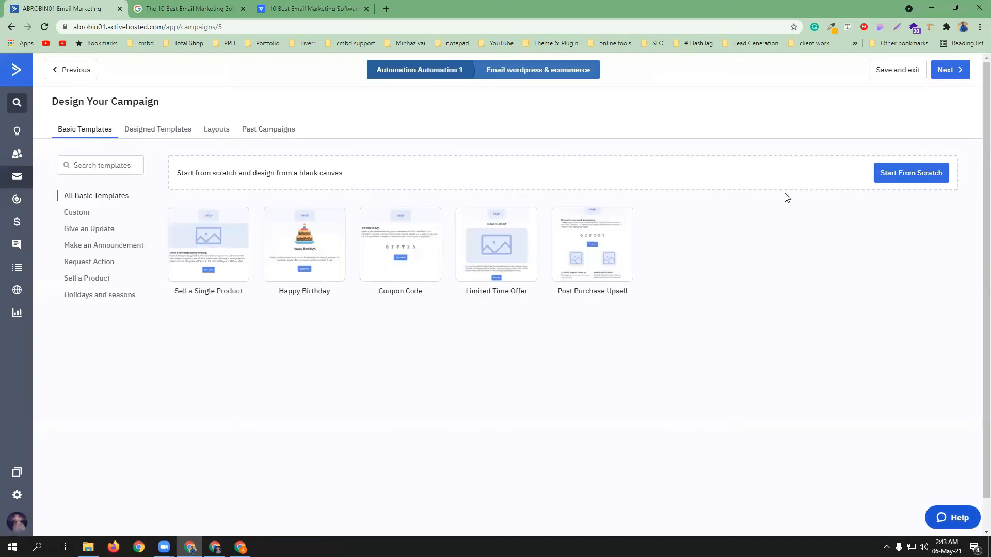
Start from scratch with the Standard type and subject 'learn Wordpress & ecommerce ($1000/mo earn)'
click(882, 176)
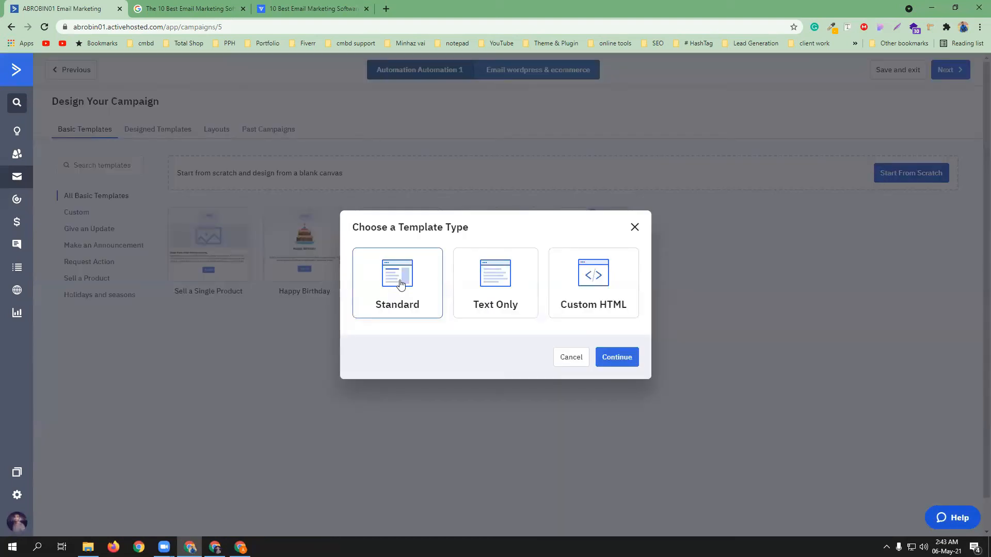
click(617, 356)
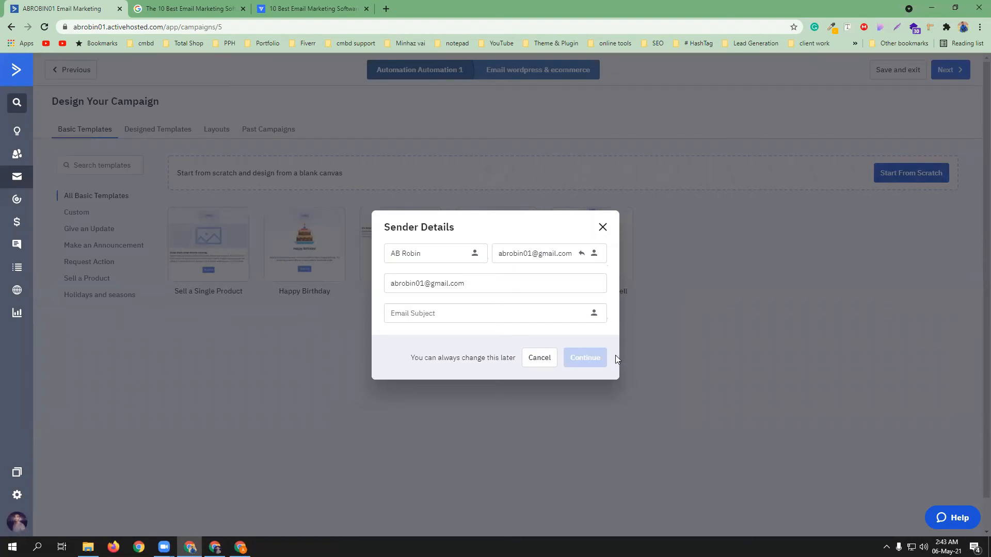
click(444, 312)
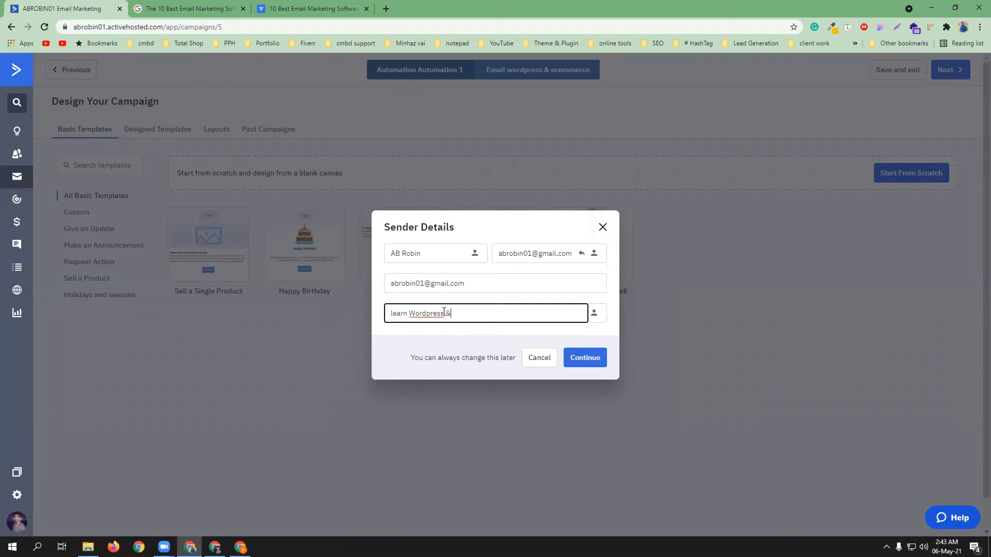
text(mmer)
text($1000/mo earn))
click(581, 254)
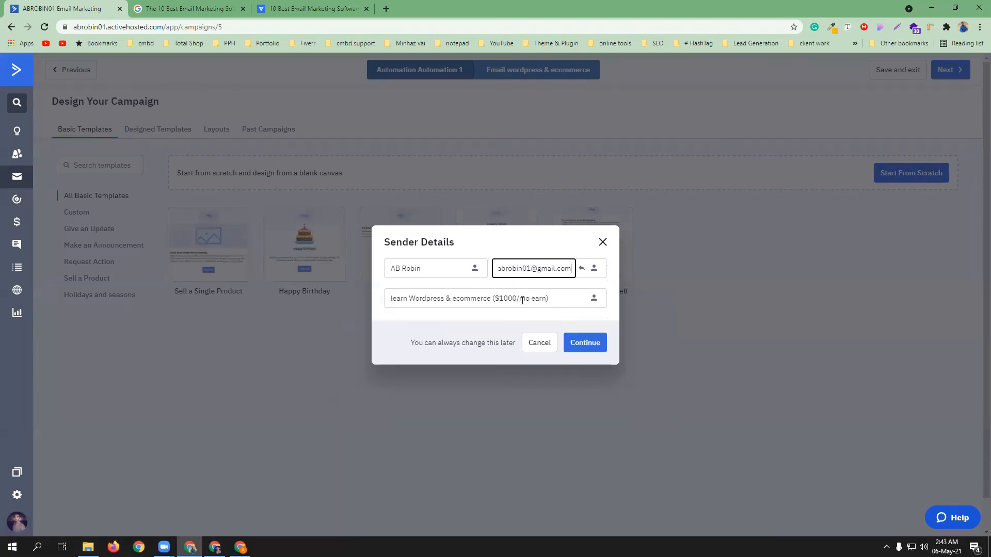
click(582, 268)
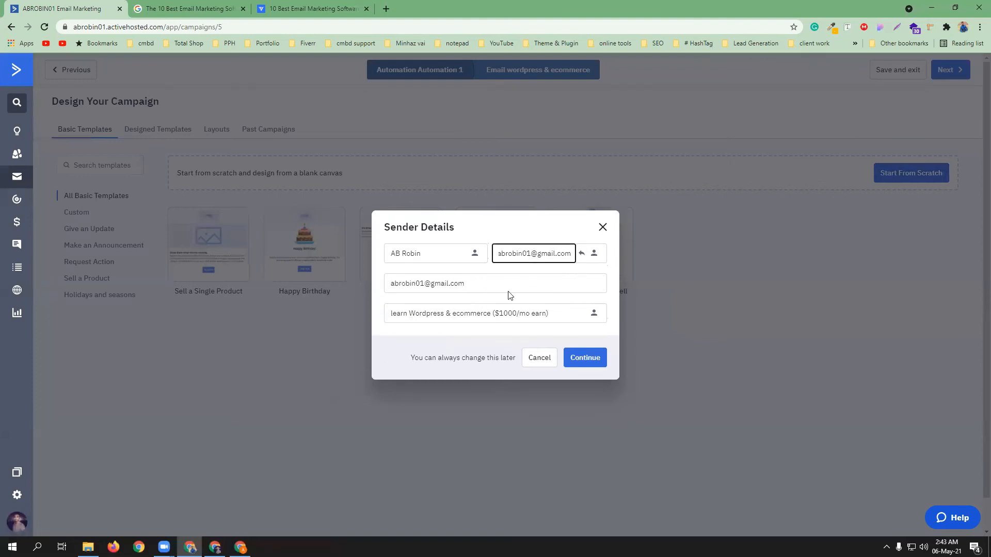
click(587, 360)
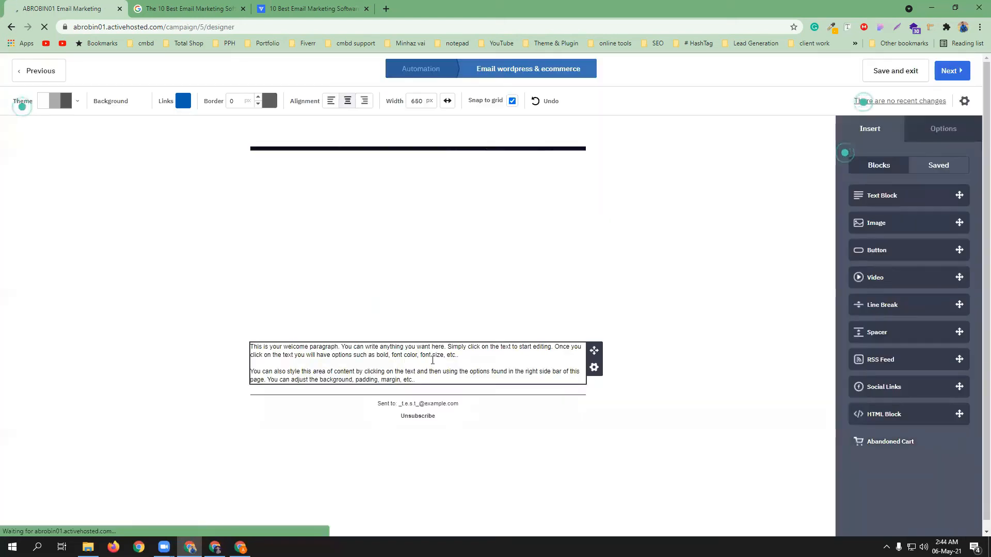
Add a text block above the banner image and type the heading 'Wordpress & ecommerce'
drag(902, 194, 448, 153)
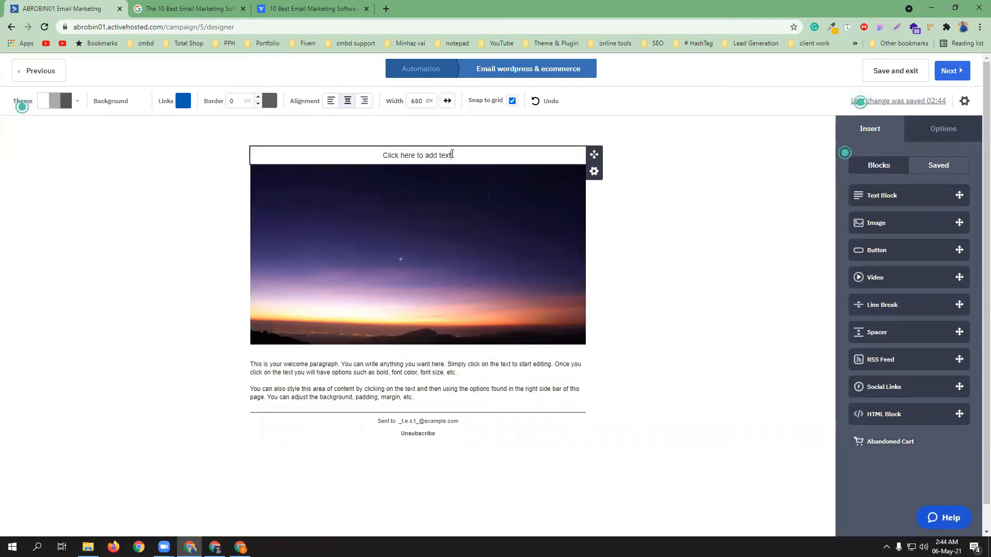
click(452, 154)
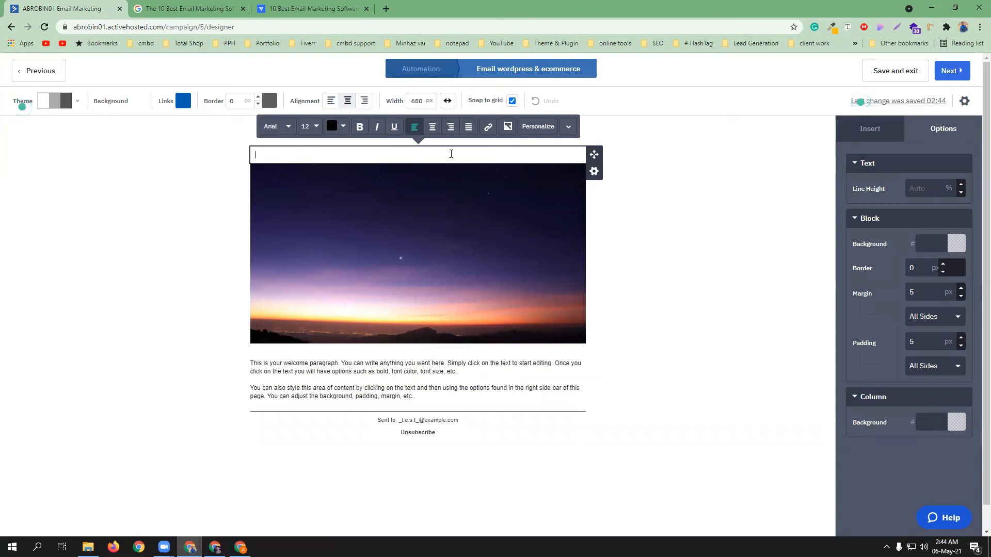
click(429, 150)
scroll(429, 153, down, 1)
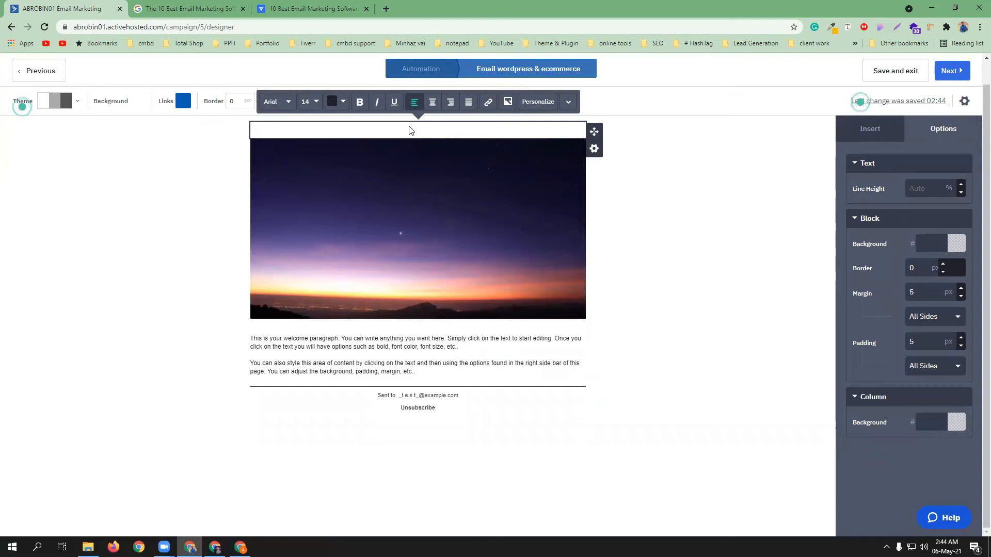
click(281, 128)
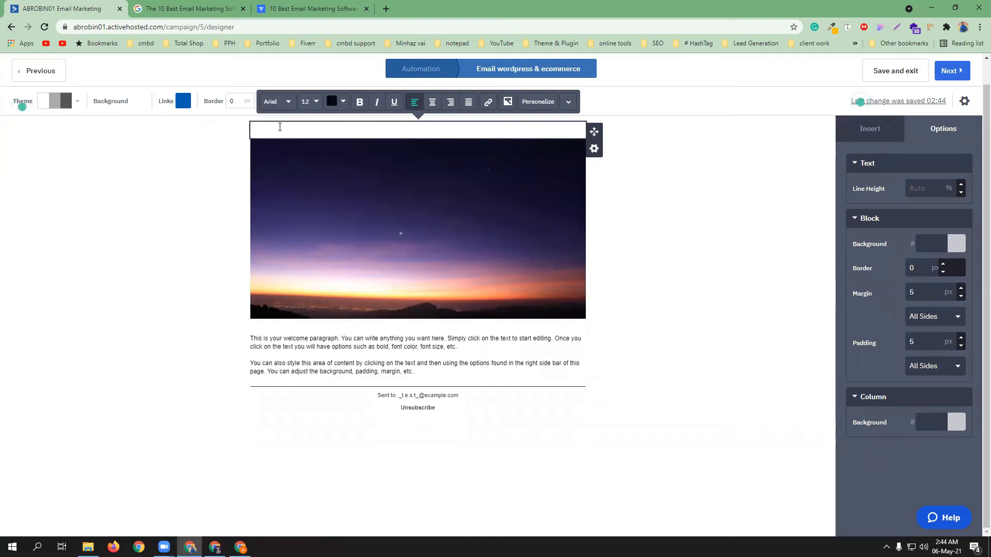
text(Wordpress )
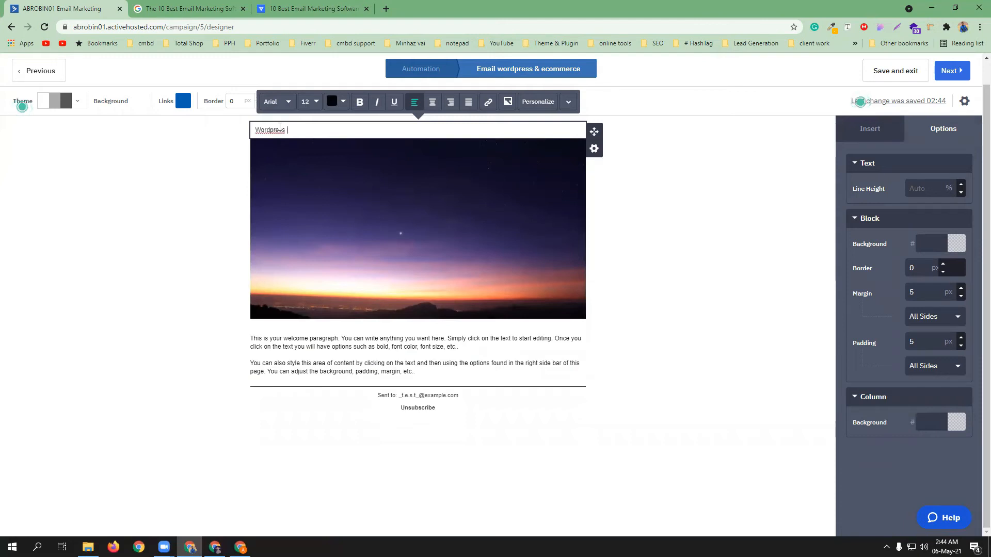
text(& ecommerce)
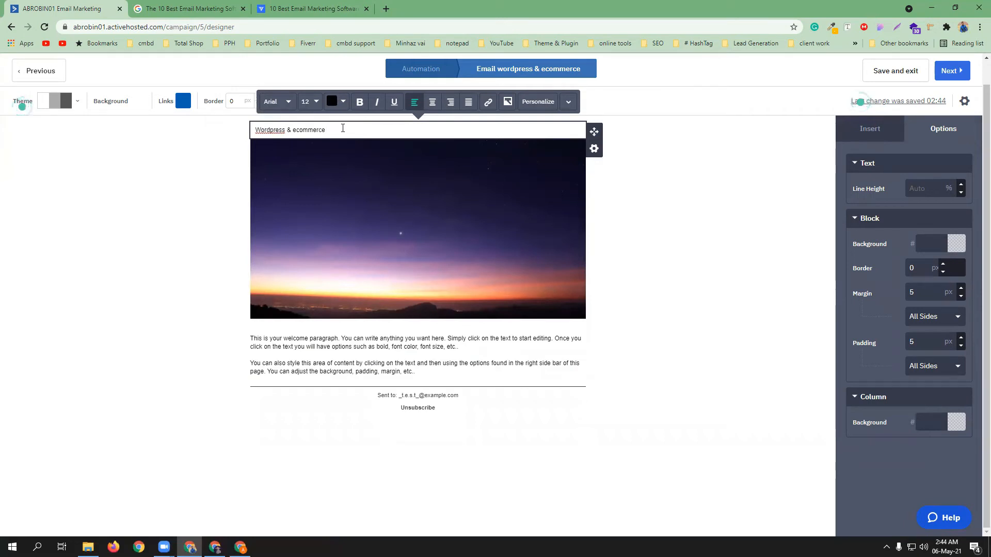
Make the heading text centered and bold
drag(343, 128, 231, 130)
click(433, 102)
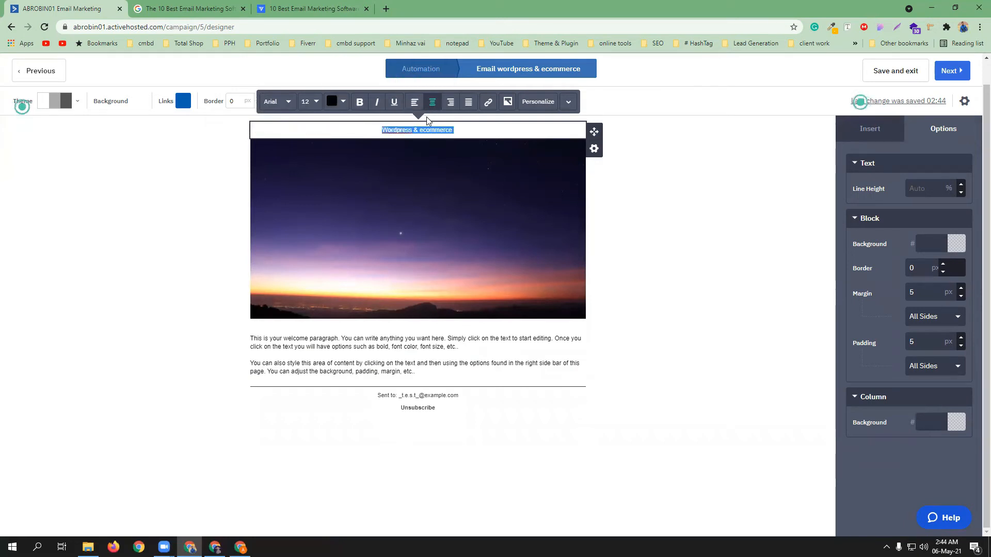
click(360, 102)
click(314, 102)
double_click(307, 121)
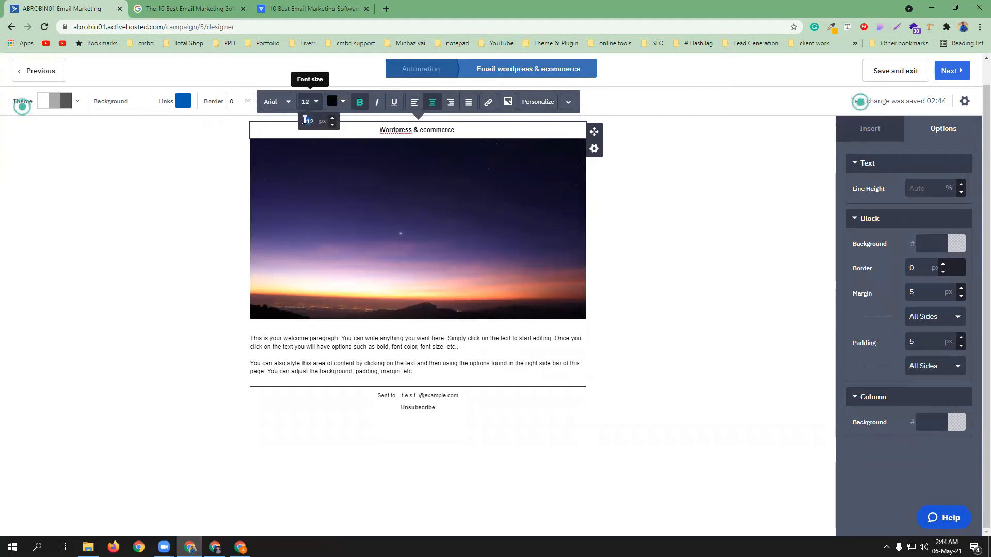
click(392, 130)
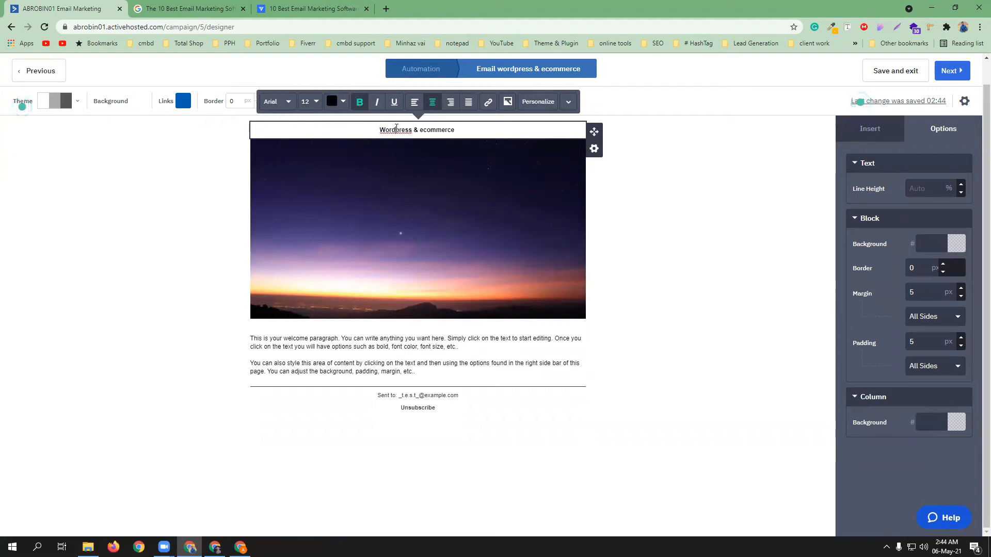
Set the heading's font size to 35 px
drag(461, 130, 377, 130)
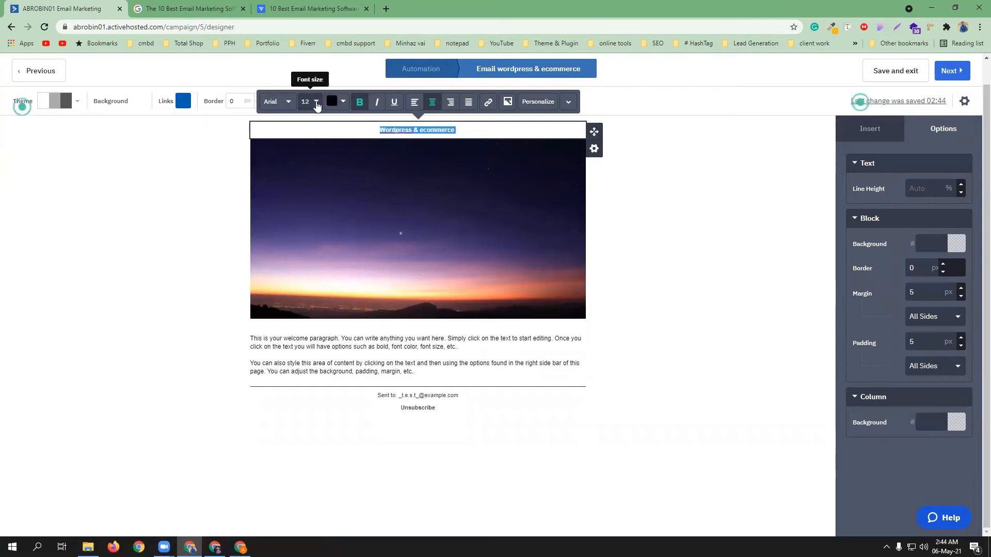
click(313, 102)
click(332, 118)
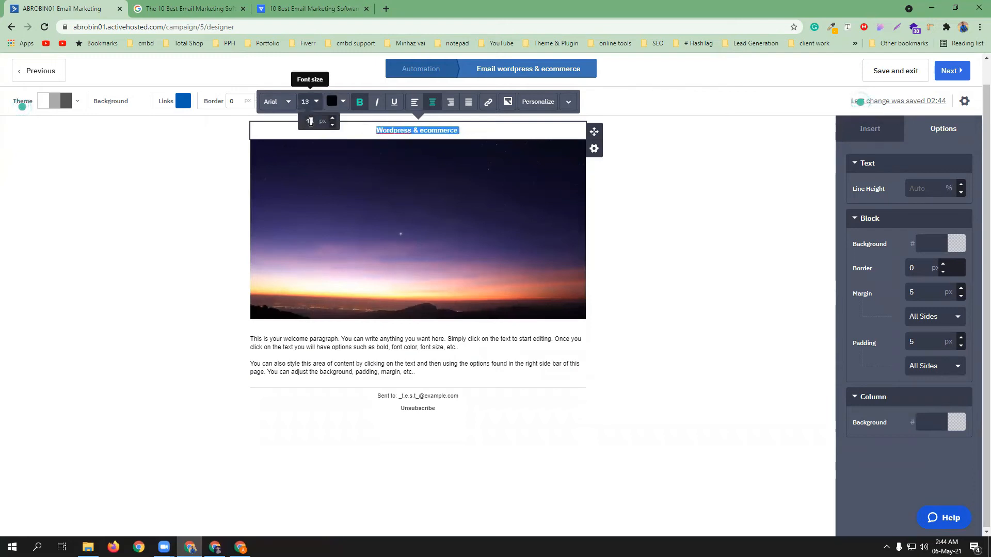
click(307, 122)
key(BackSpace)
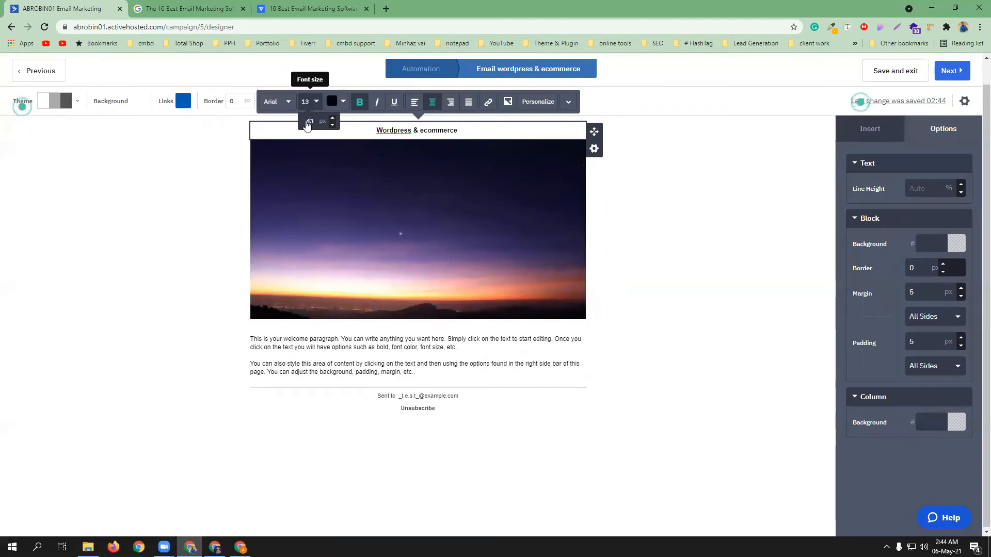
text(4)
click(444, 133)
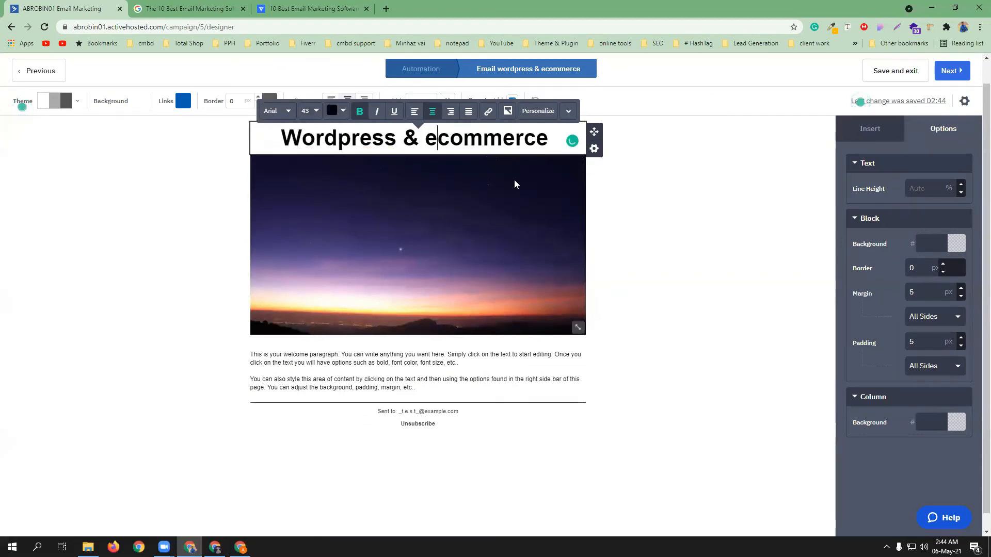
click(309, 110)
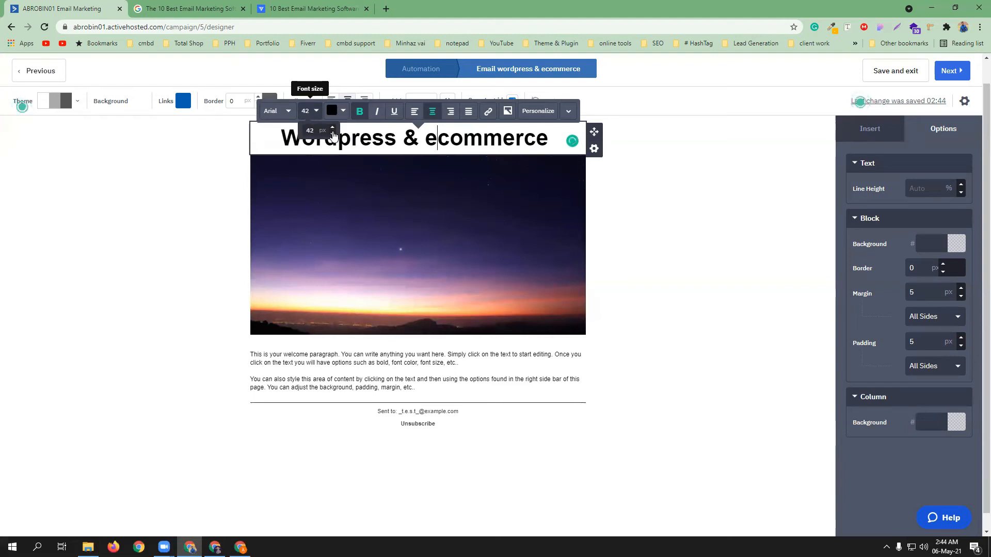
triple_click(420, 139)
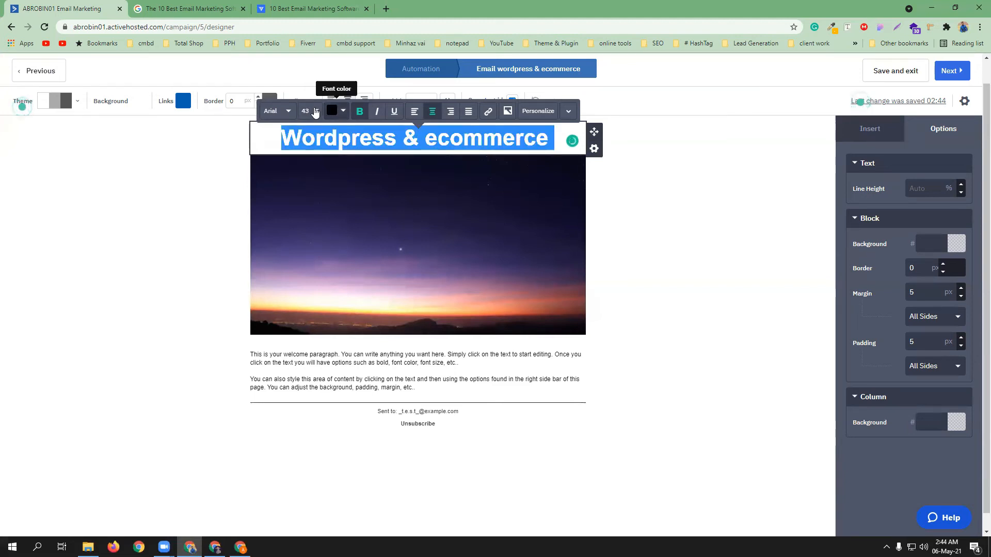
click(315, 111)
click(333, 135)
click(333, 134)
click(333, 135)
click(333, 134)
click(333, 134)
click(333, 134)
click(333, 134)
click(333, 134)
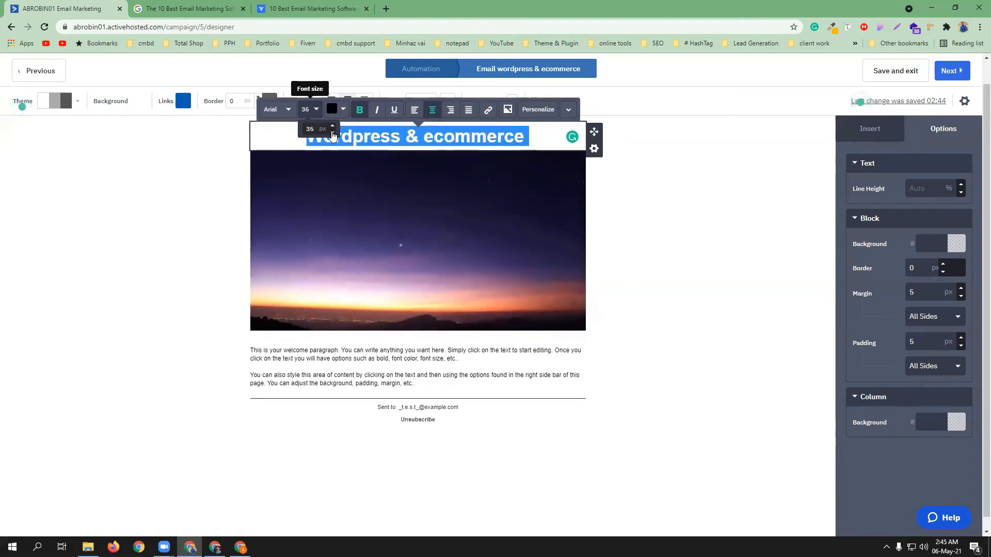
click(533, 141)
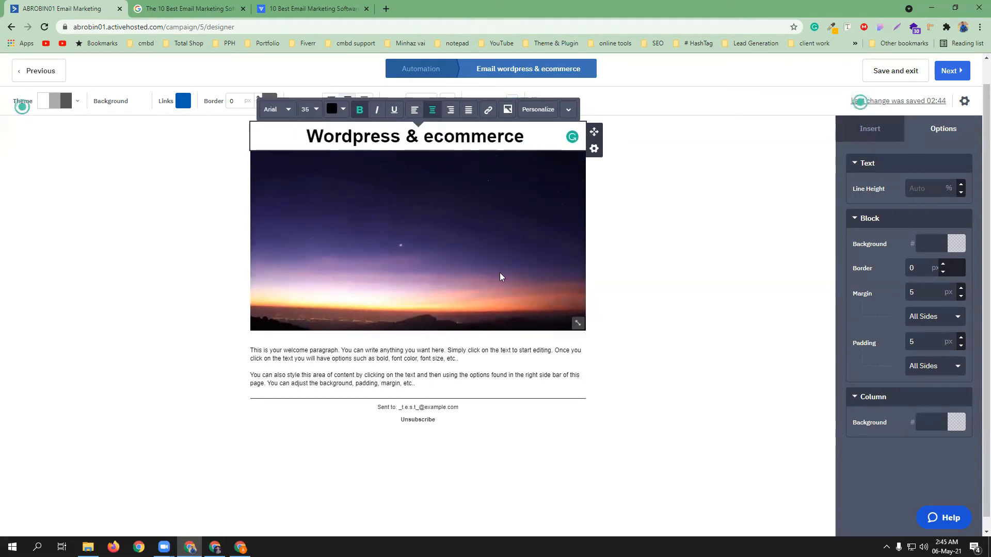
click(439, 178)
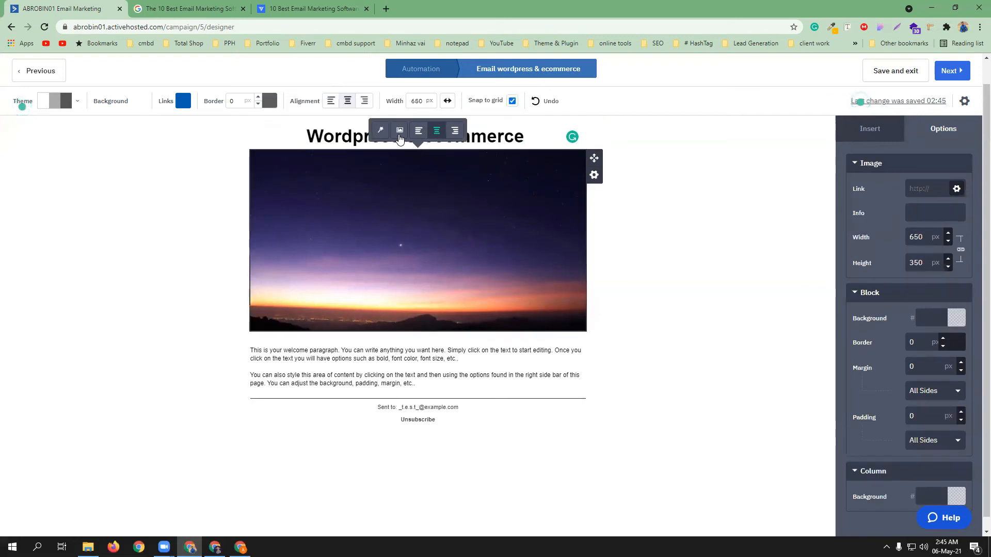
Upload WORDPRESS-Square.jpg from Downloads > Course Banner and insert it as the banner image
click(399, 136)
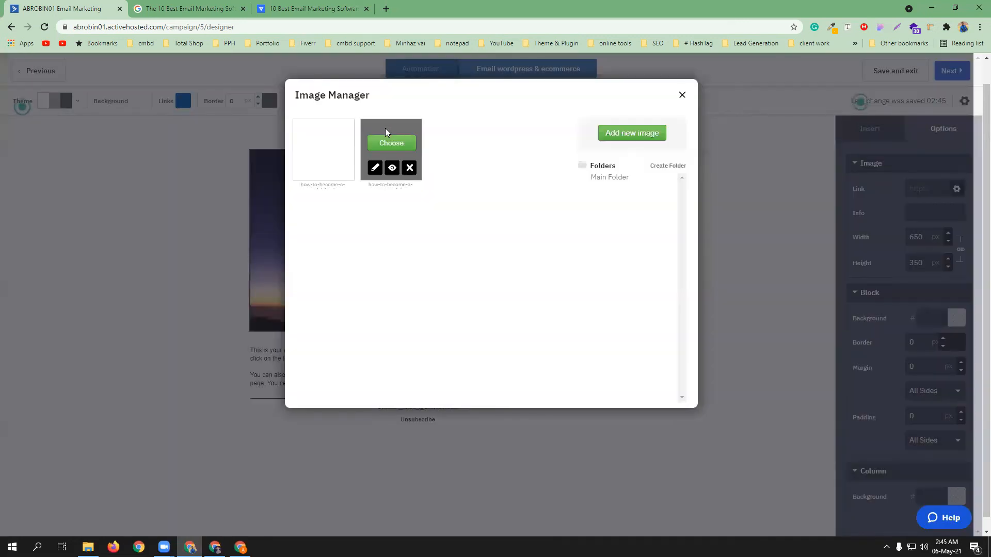
click(620, 132)
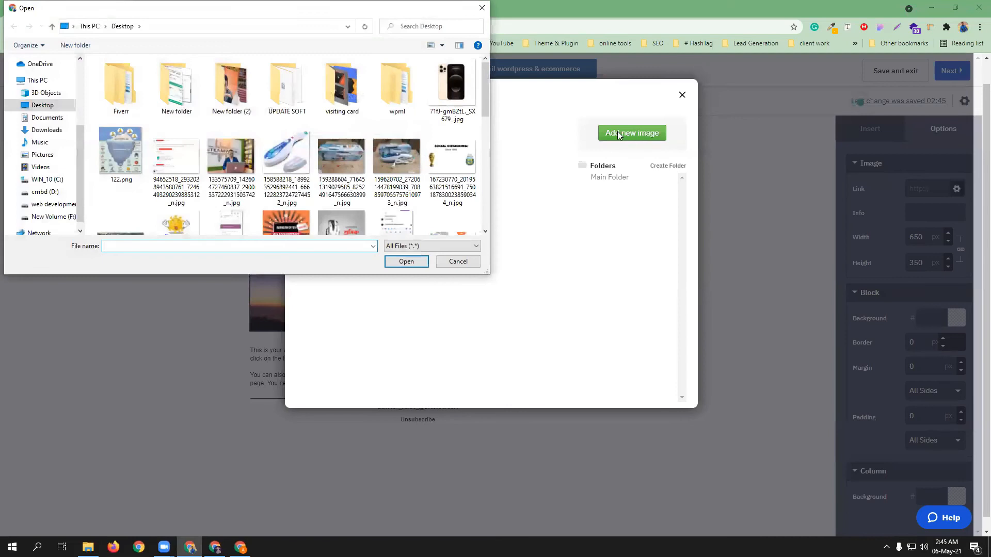
drag(488, 81, 491, 193)
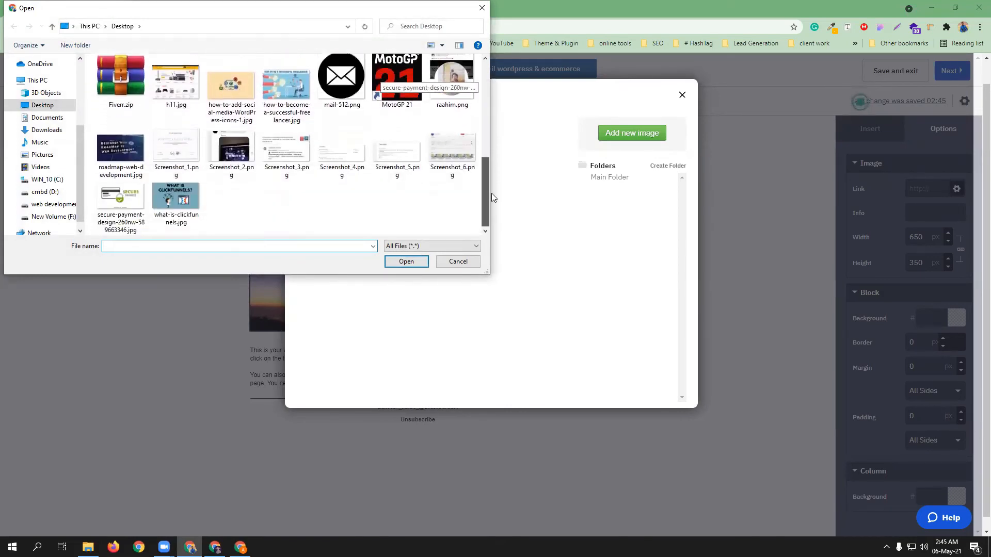
click(46, 129)
drag(486, 76, 486, 166)
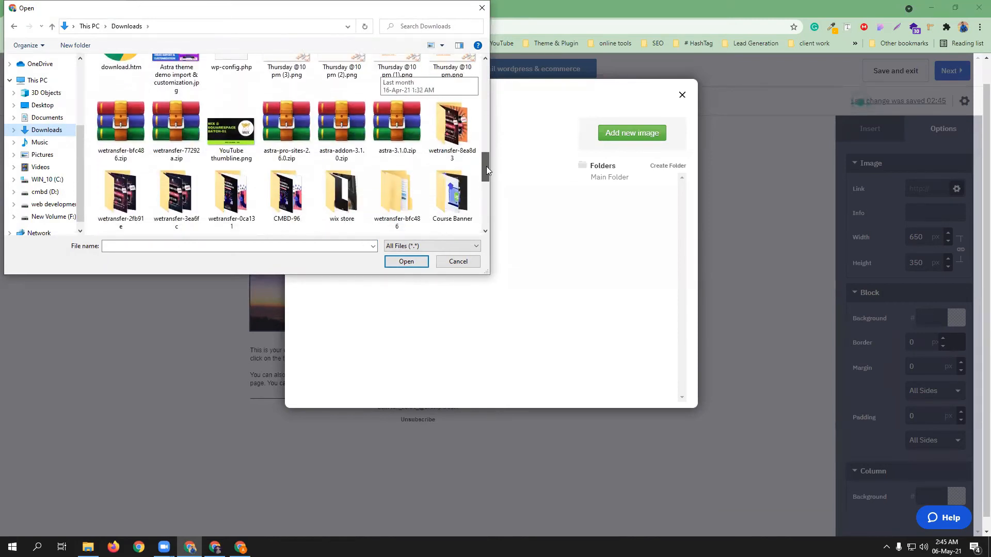
double_click(457, 190)
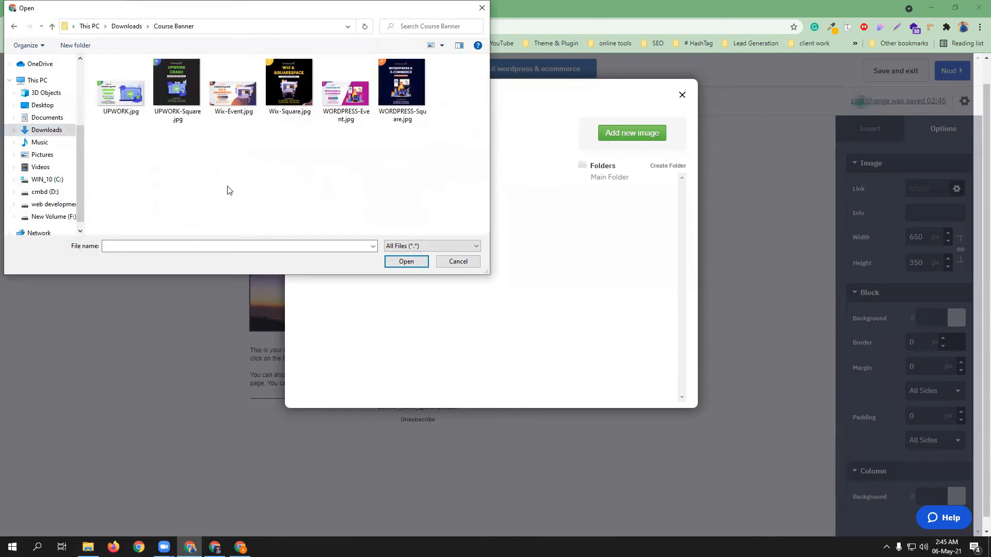
click(404, 90)
click(406, 261)
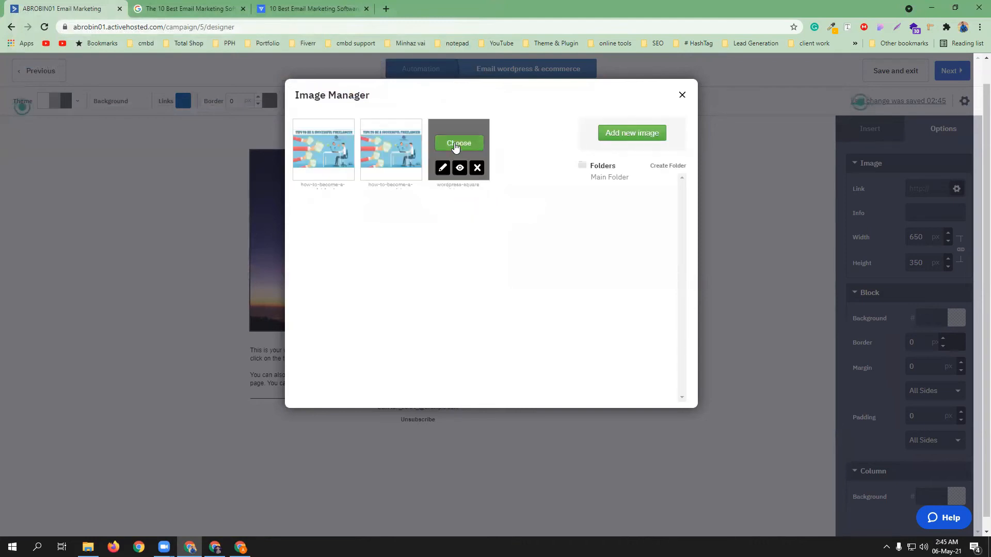
click(457, 143)
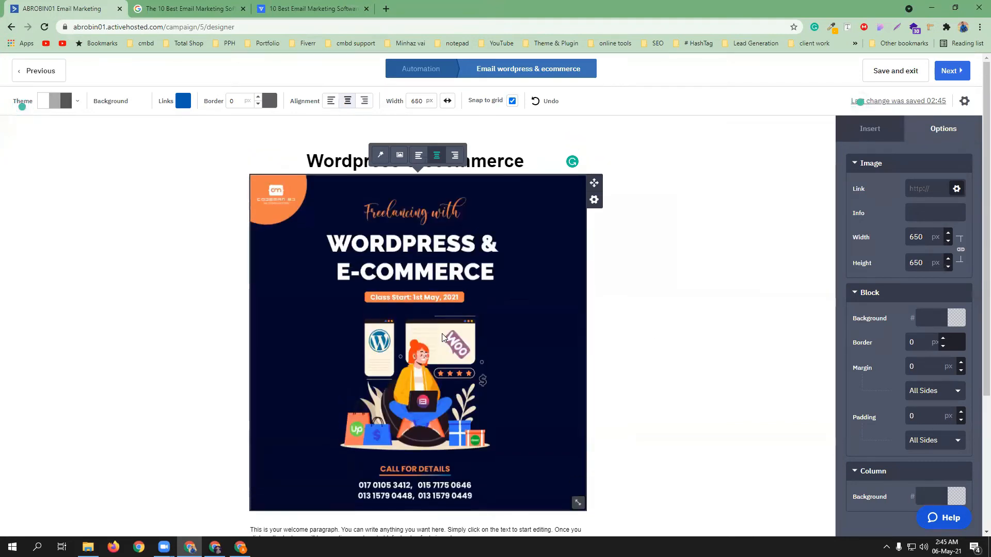
Set the banner image width to 450 px
scroll(443, 337, down, 3)
drag(927, 236, 899, 239)
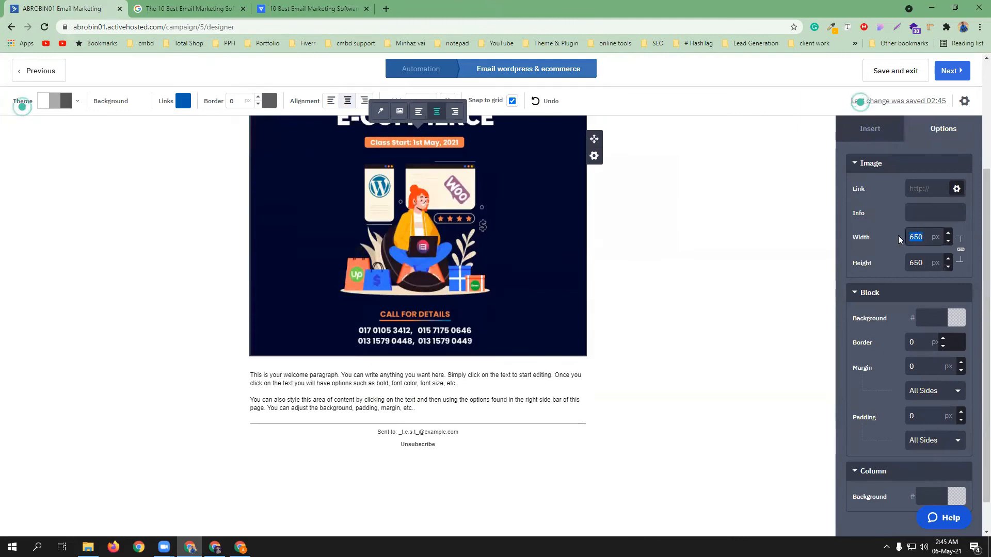
text(450)
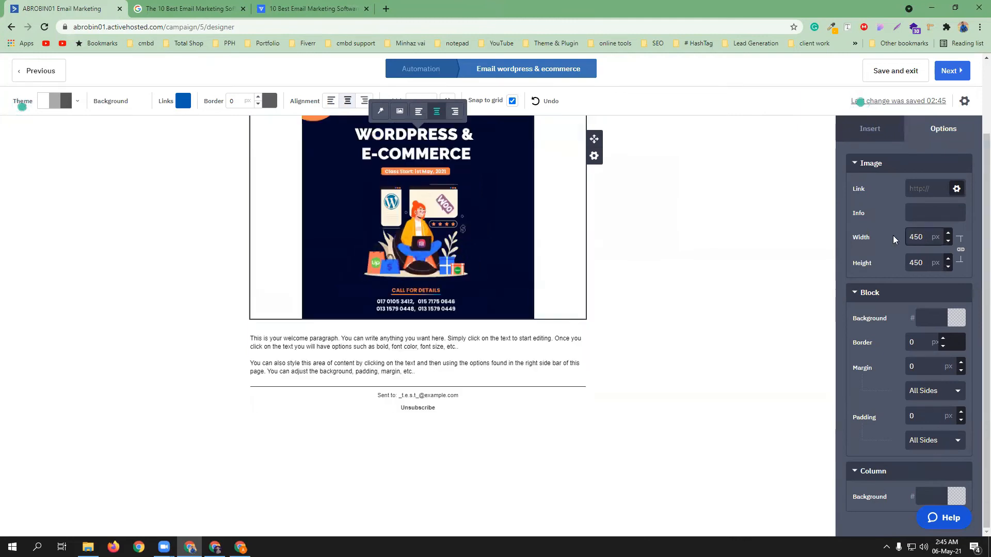
scroll(495, 284, up, 2)
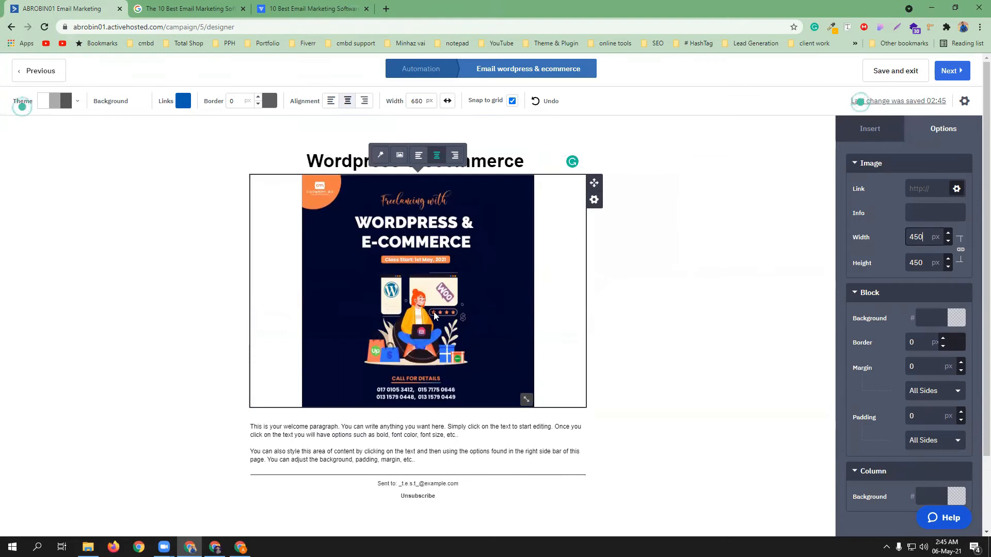
scroll(445, 361, down, 1)
scroll(445, 360, down, 1)
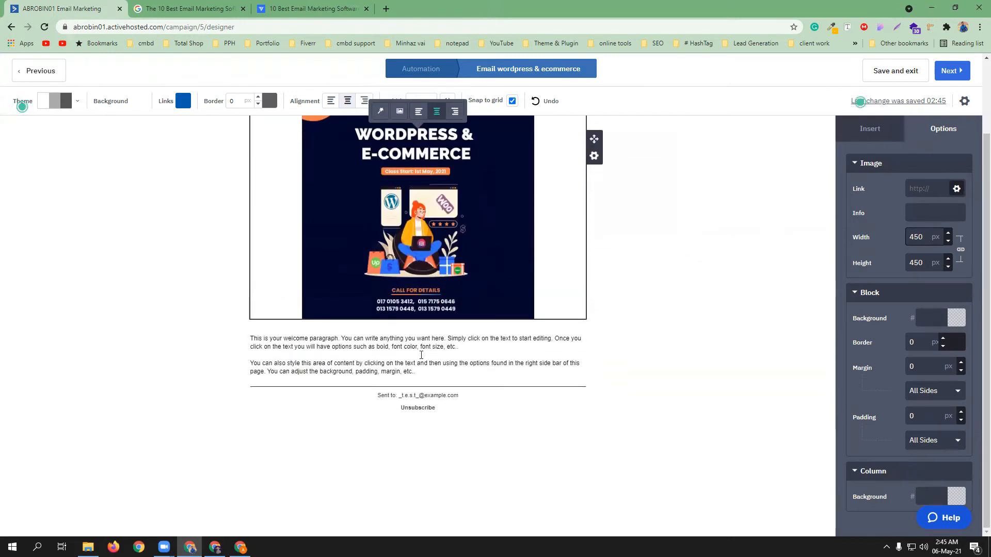
Replace the welcome paragraph with 'Course content:' and start a new line
click(417, 371)
drag(402, 372, 238, 344)
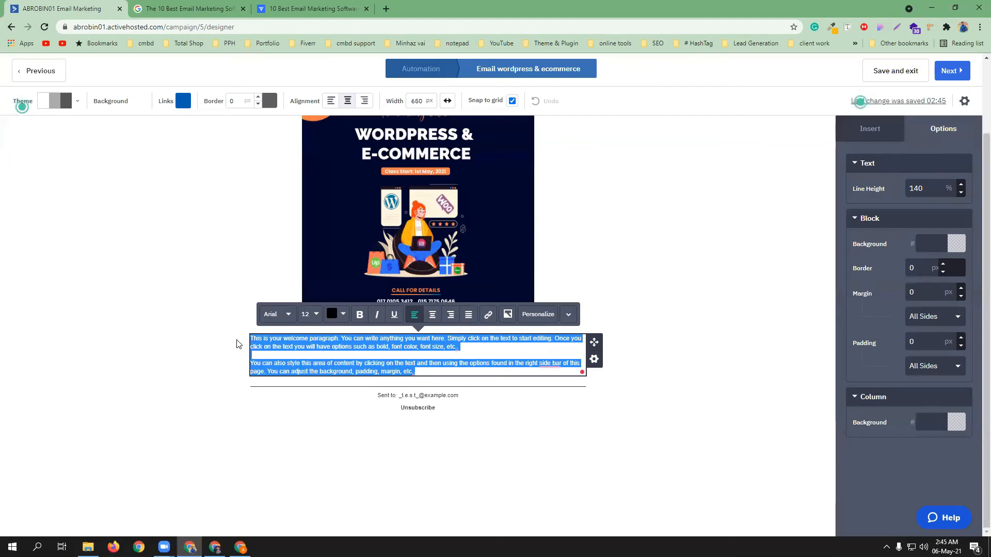
text(Course co)
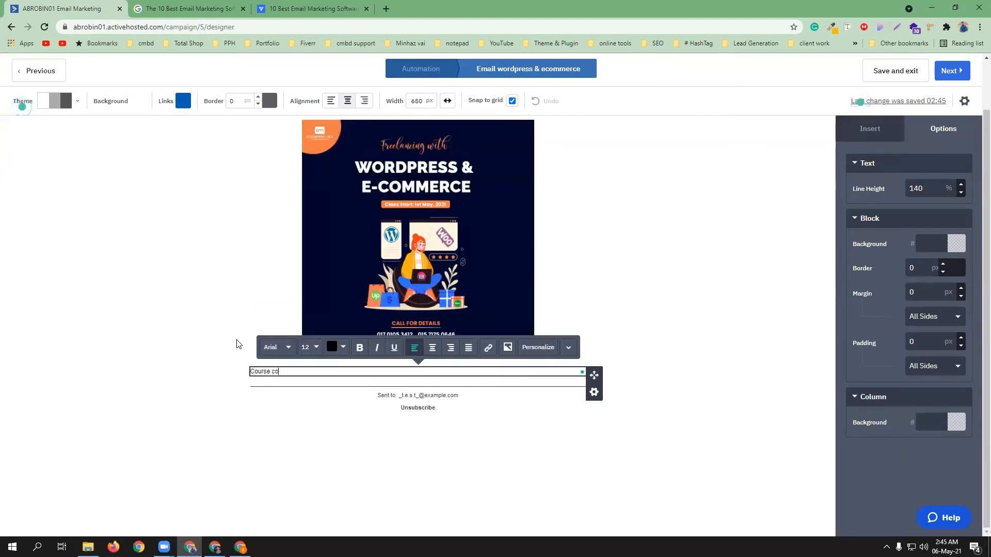
text(ntent:)
key(Return)
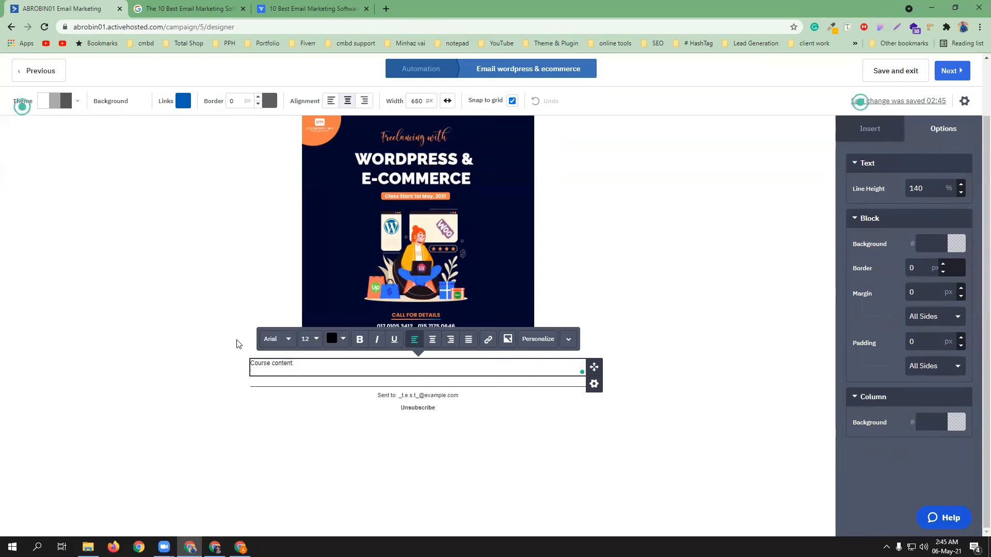
Paste the Course Features list from the codemanbd.com WordPress & Woocommerce page over the placeholder
click(387, 9)
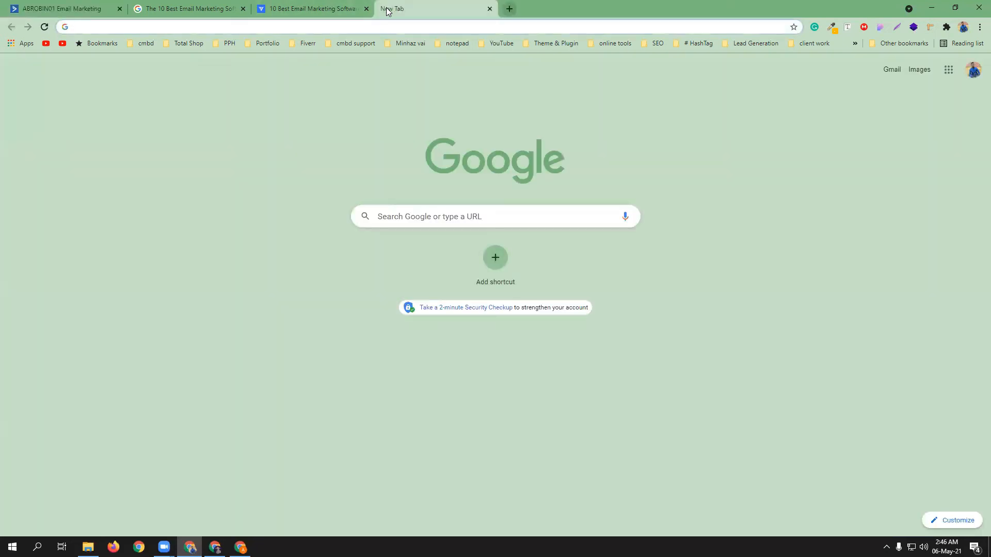
text(codemanbd.com)
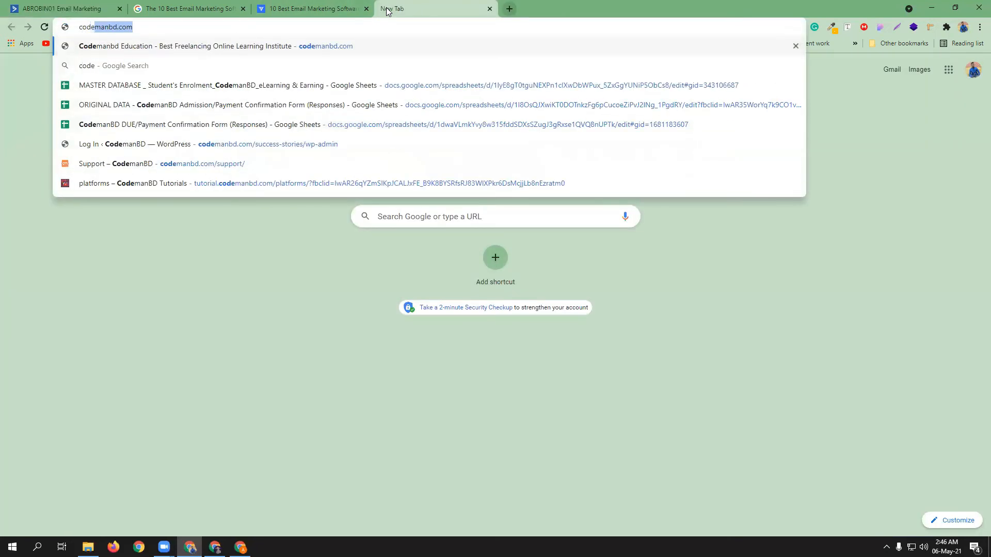
key(Return)
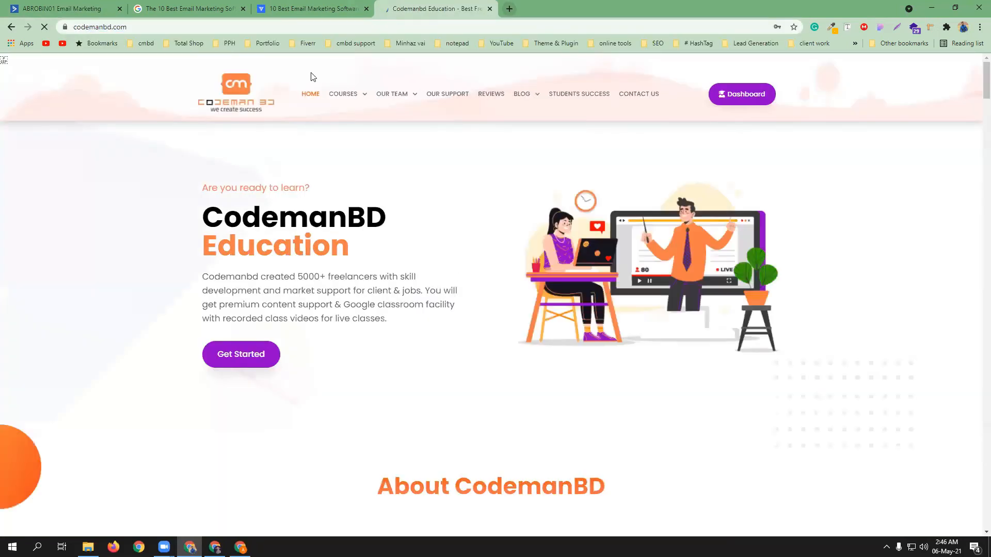
click(357, 106)
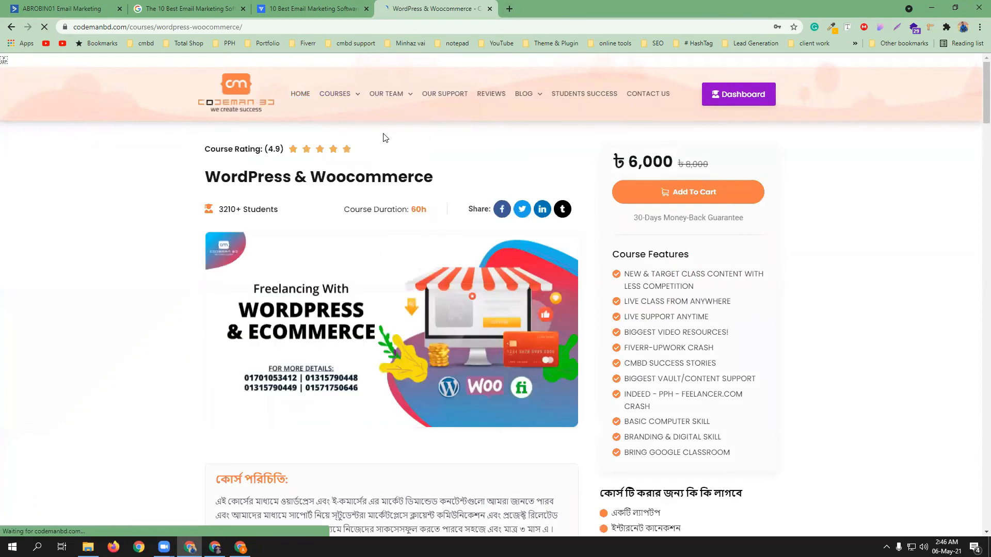
drag(610, 252, 739, 463)
key(ctrl+c)
key(ctrl+shift+Tab)
key(ctrl+shift+Tab)
key(ctrl+shift+Tab)
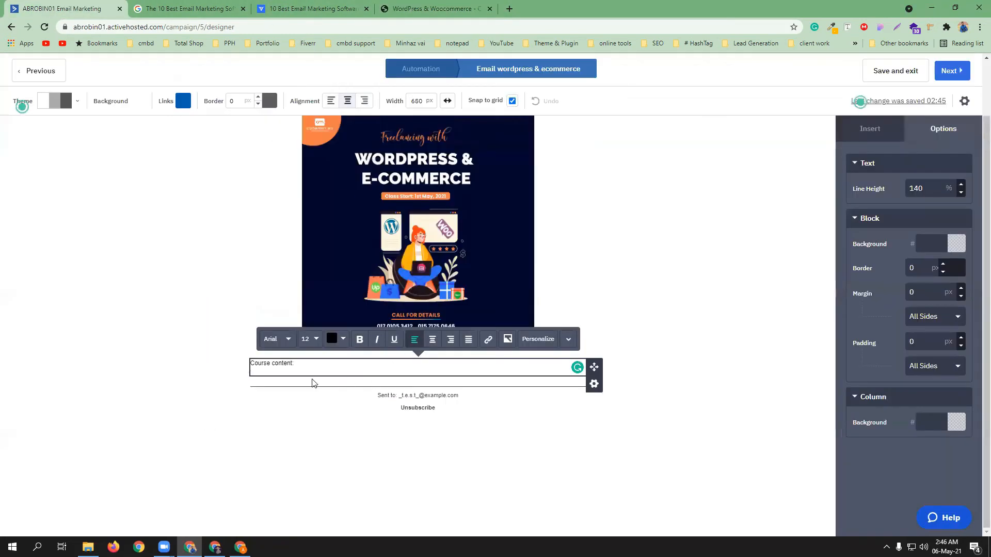
drag(310, 371, 233, 364)
key(ctrl+v)
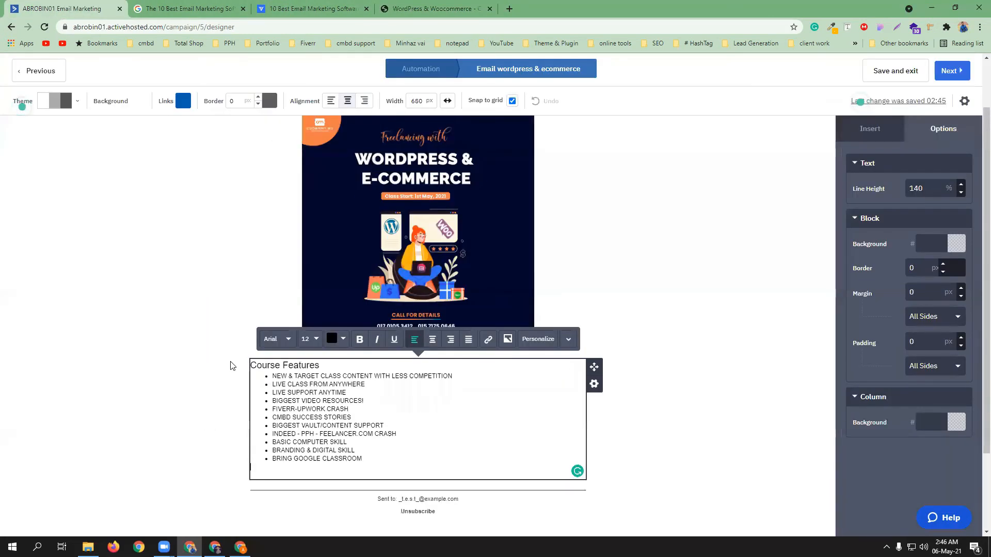
scroll(400, 411, down, 1)
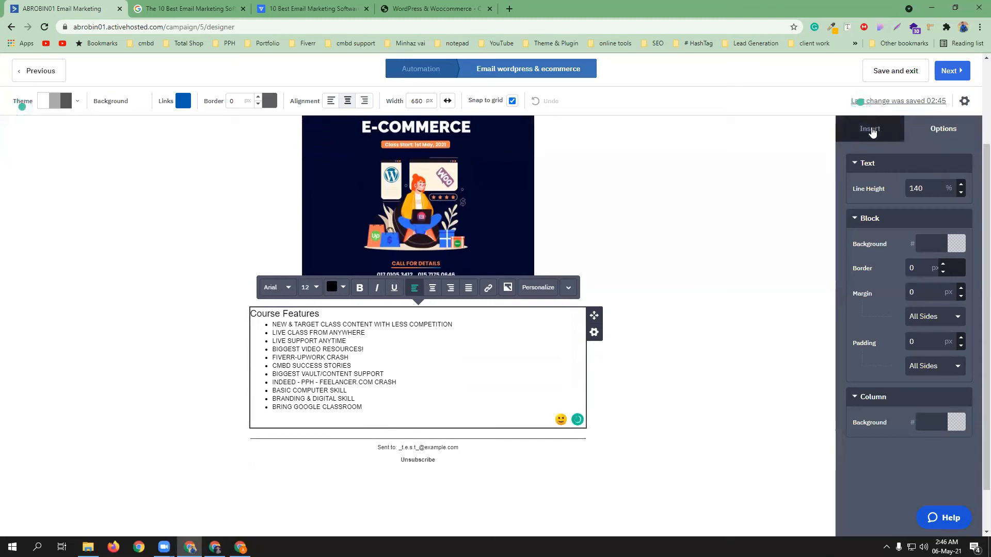
click(876, 125)
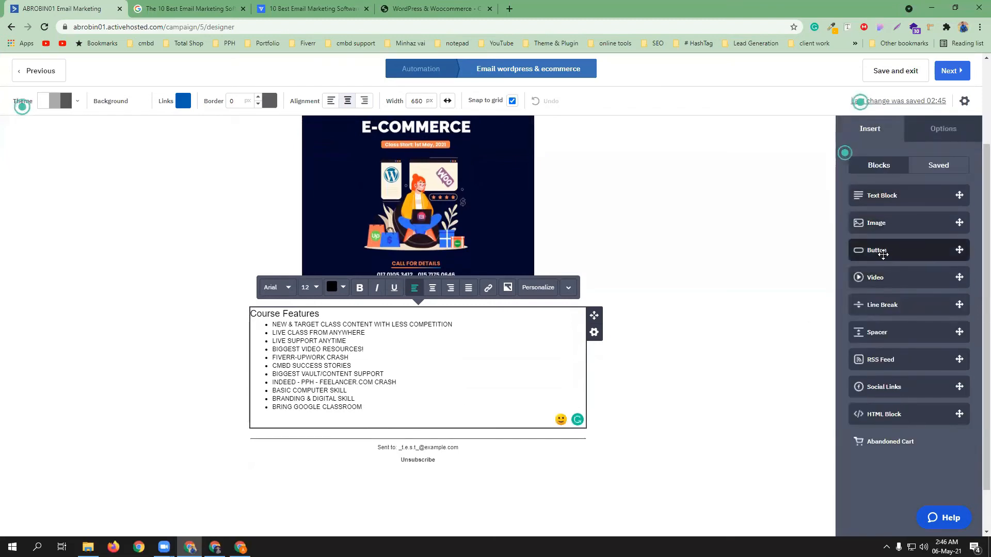
Add a Button block below the features list and copy the course page's web address
drag(883, 251, 417, 413)
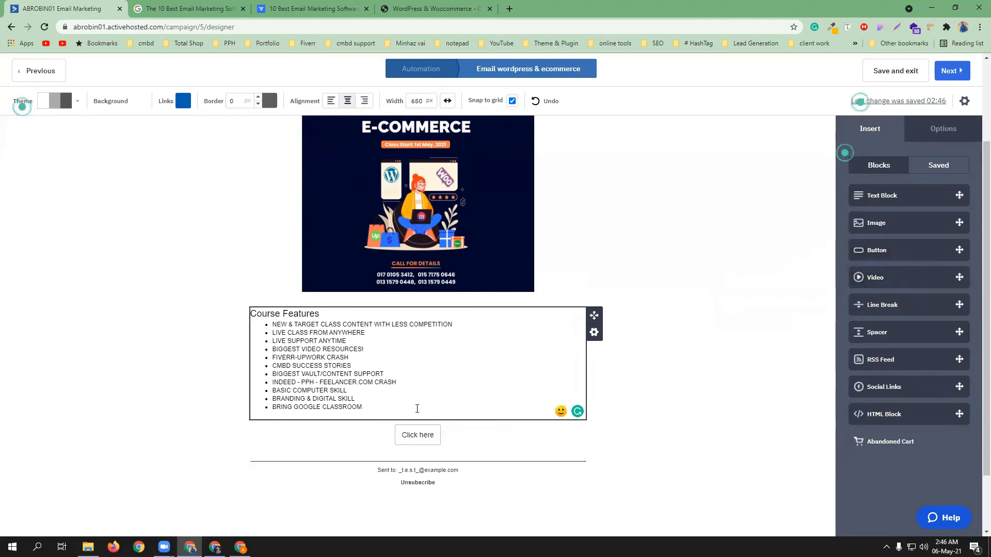
click(423, 9)
click(407, 26)
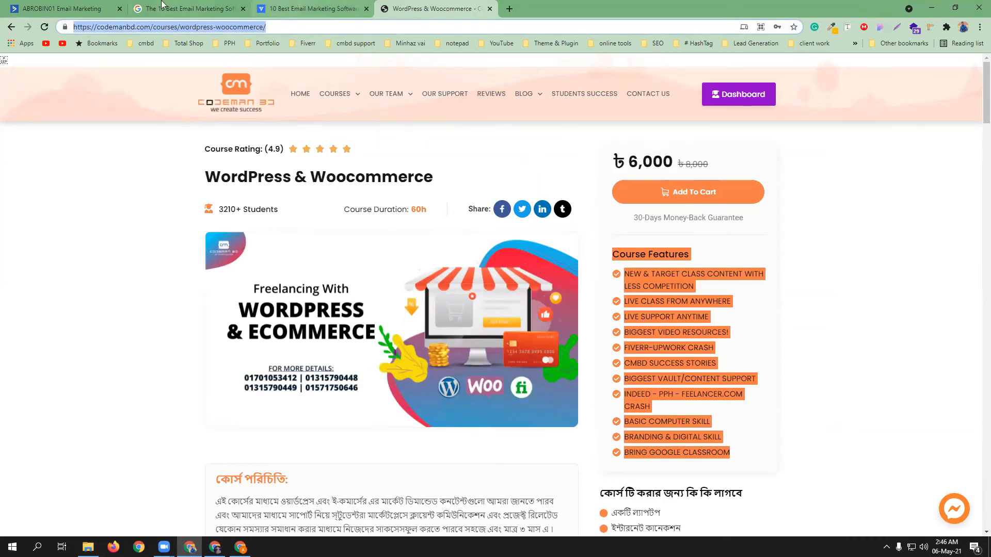
click(67, 8)
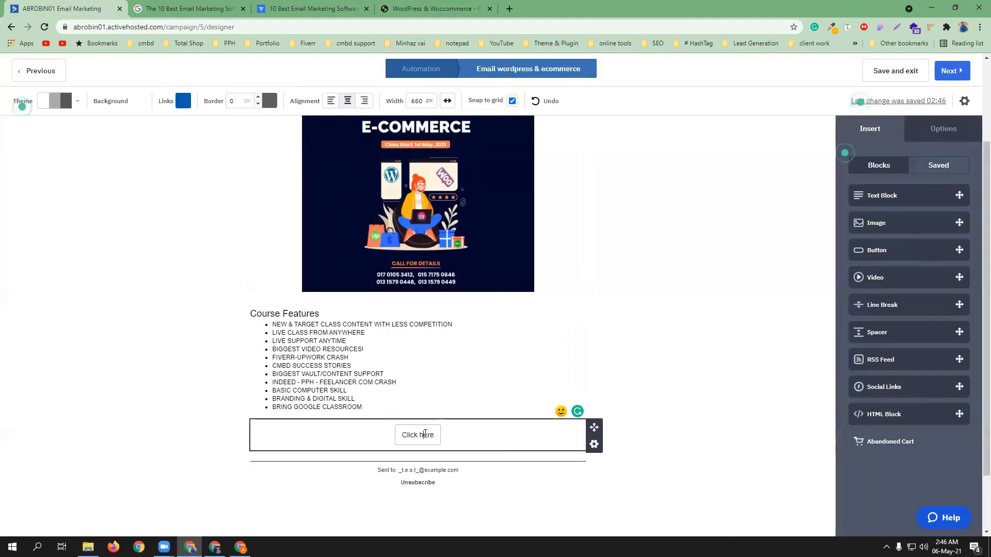
Label the button 'Join our course' and link it to the course page address
click(420, 434)
triple_click(420, 434)
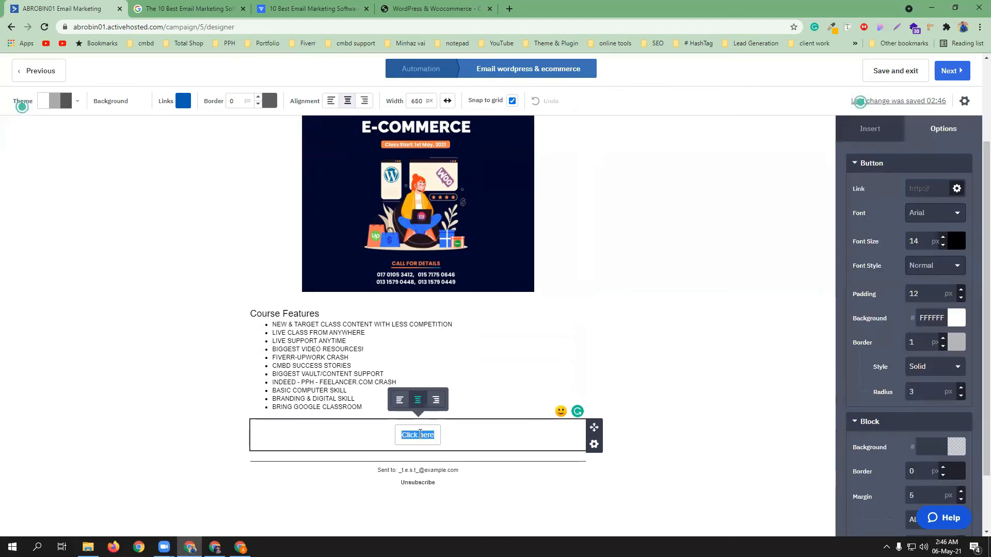
text(Join )
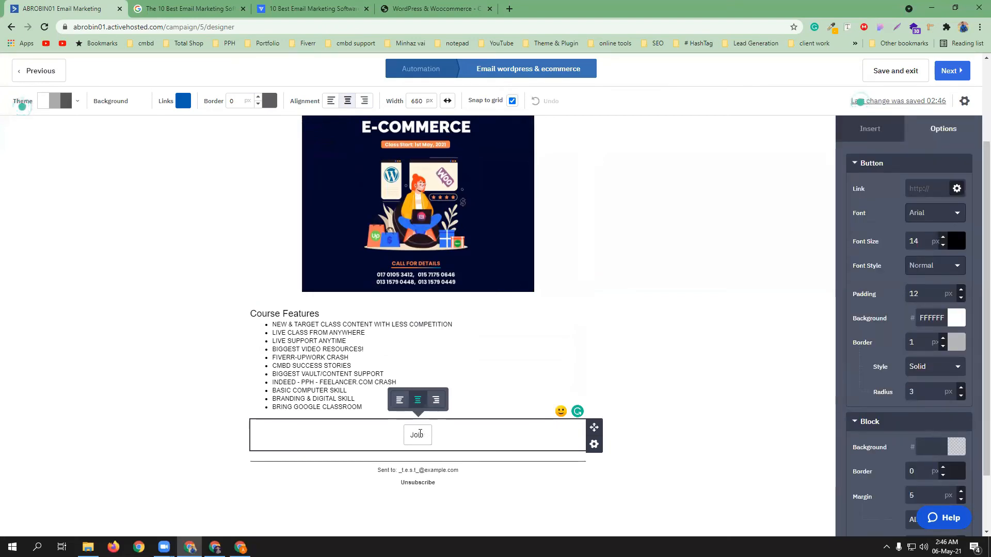
text(our course)
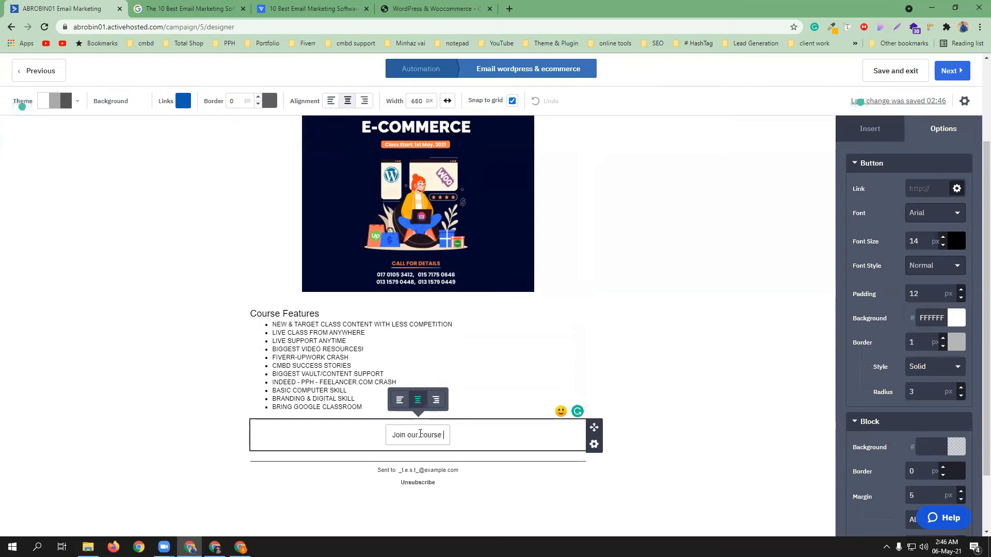
click(924, 188)
key(ctrl+v)
click(666, 420)
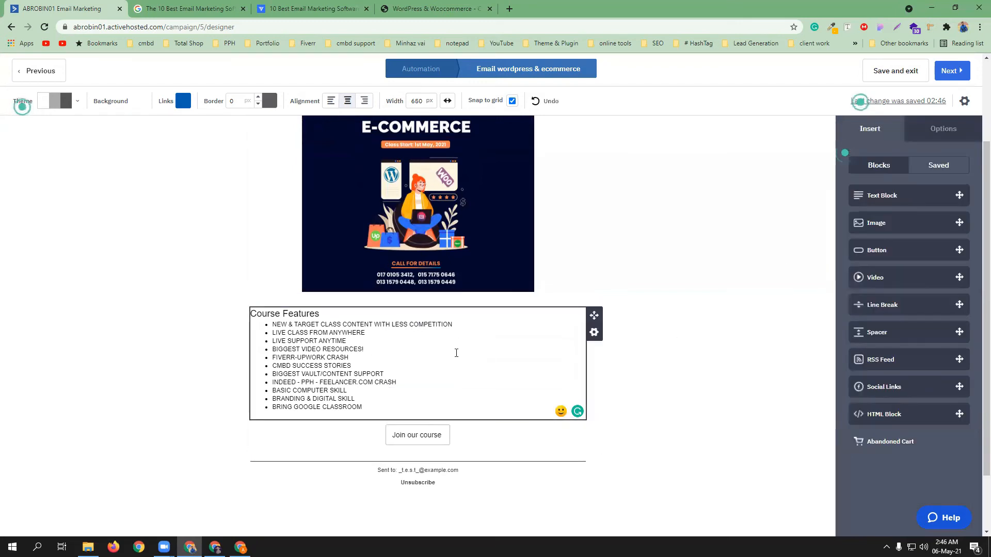
scroll(456, 353, up, 1)
scroll(456, 353, up, 2)
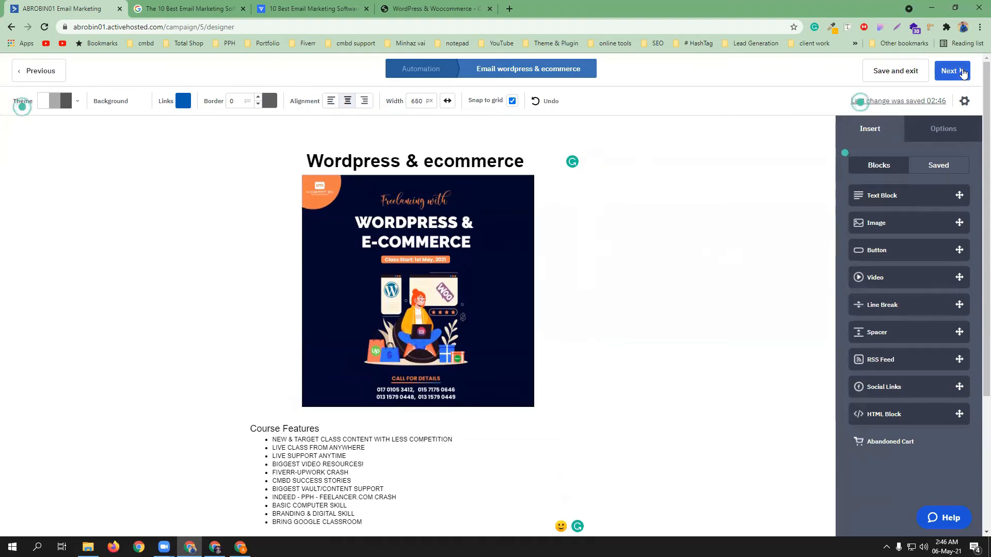
Review the Campaign Summary for 'learn Wordpress & ecommerce ($1000/mo earn)', including spam check, then finish
click(962, 68)
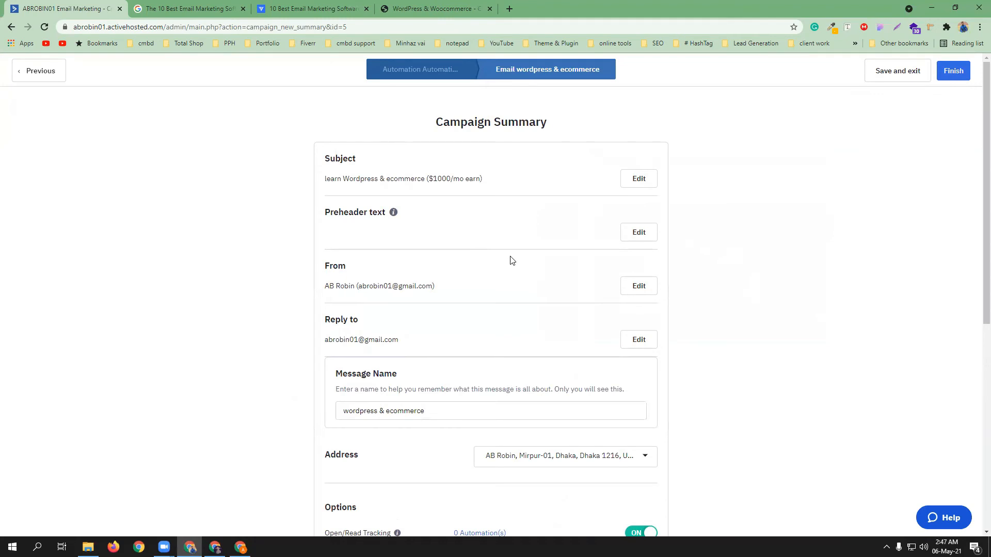
scroll(504, 248, down, 1)
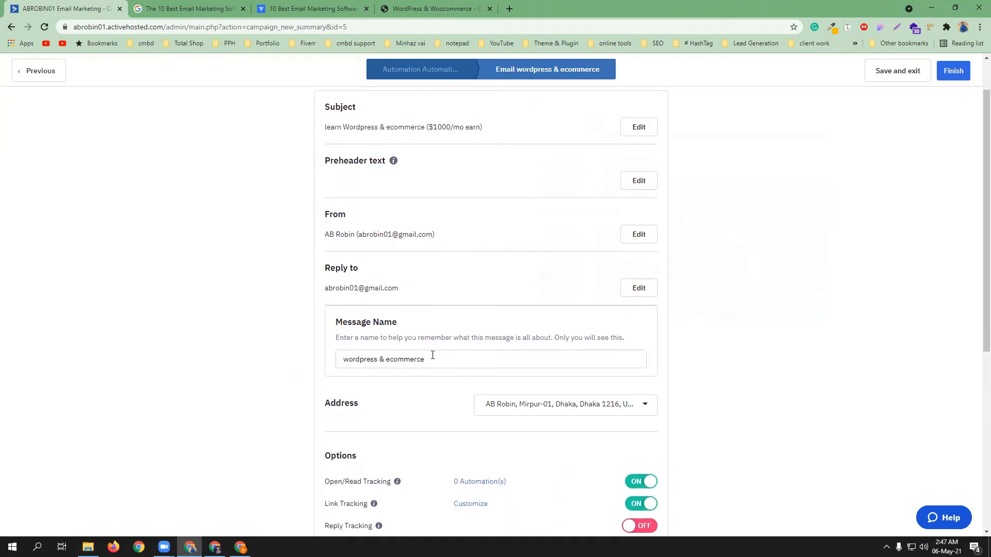
scroll(484, 363, down, 4)
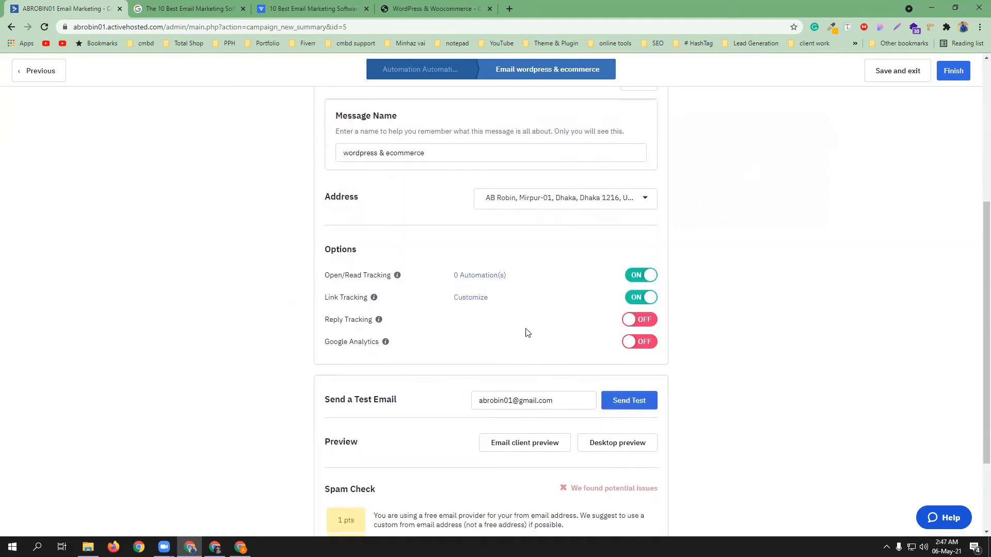
scroll(527, 332, down, 2)
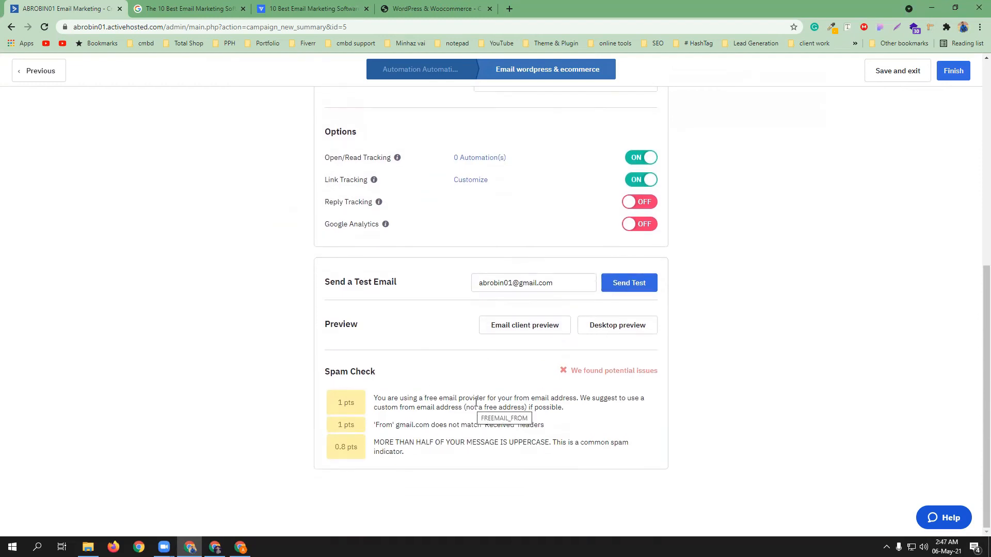
scroll(475, 402, up, 1)
scroll(475, 403, down, 1)
scroll(434, 408, up, 7)
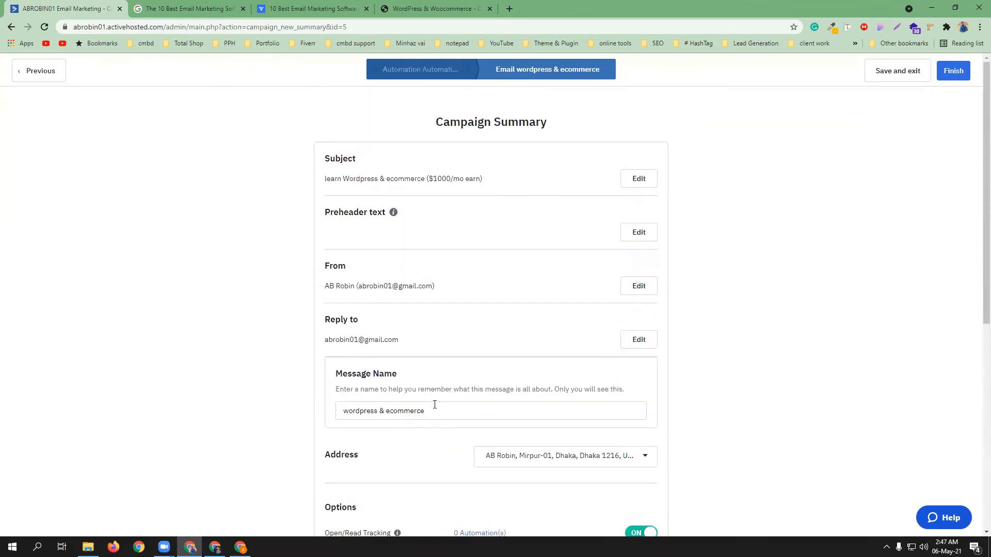
click(965, 71)
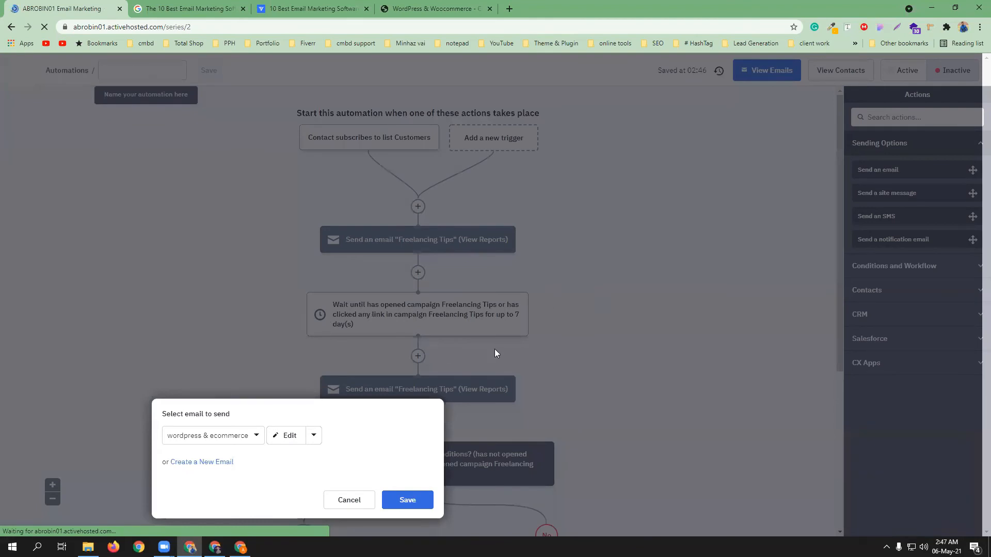
Save 'wordpress & ecommerce' as the email this automation step sends
click(405, 499)
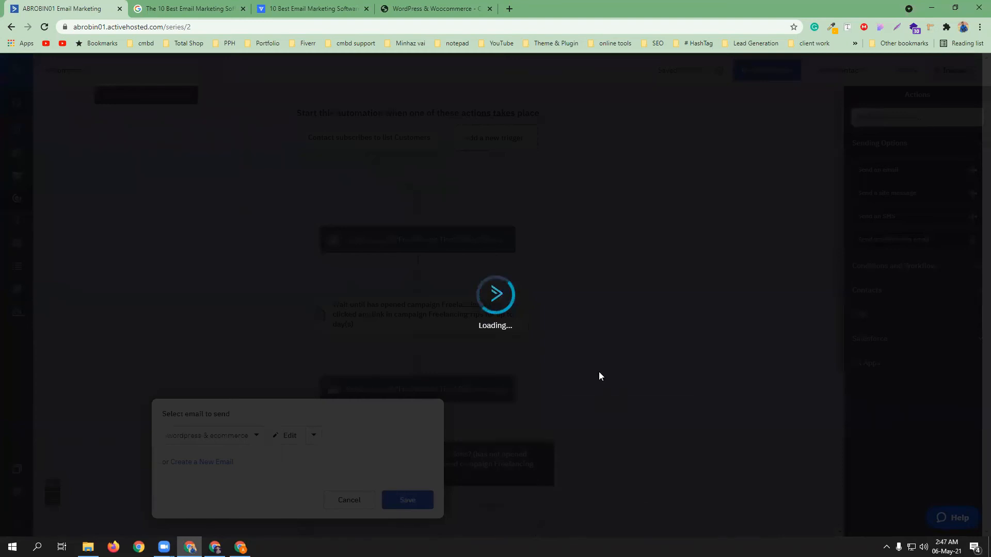
scroll(714, 384, up, 4)
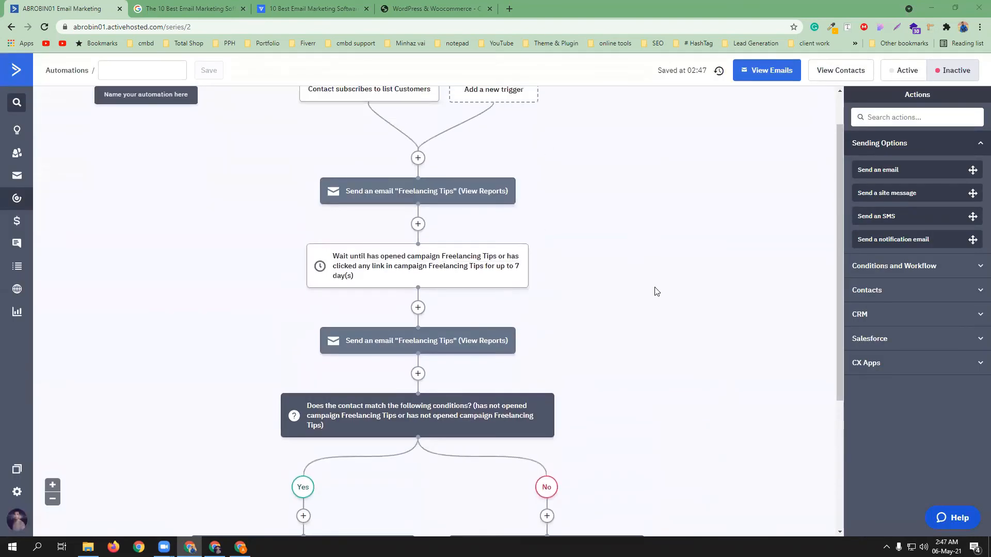
scroll(656, 292, up, 1)
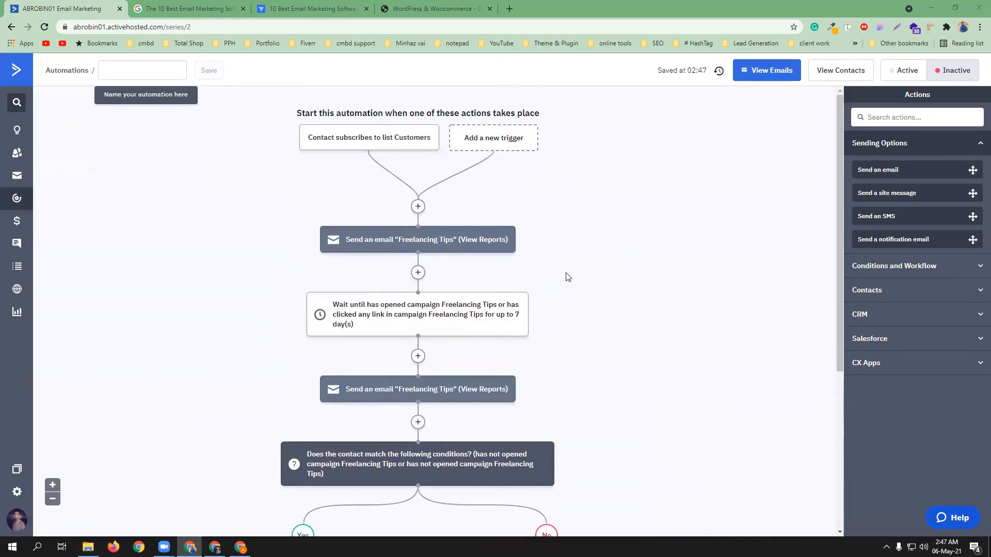
mouse_move(321, 147)
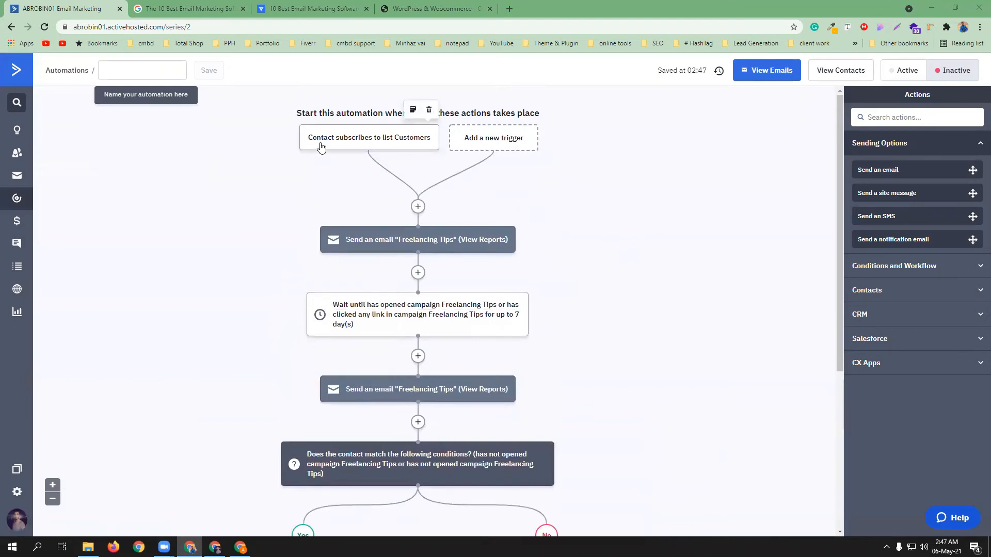
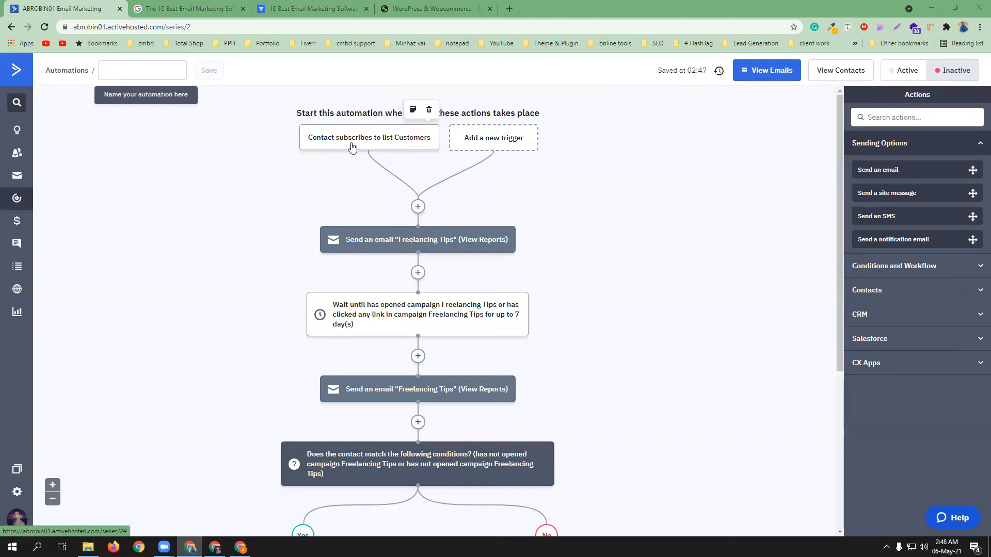
Scroll through the automation workflow to review its email, wait and branch steps
mouse_move(421, 240)
scroll(588, 317, down, 2)
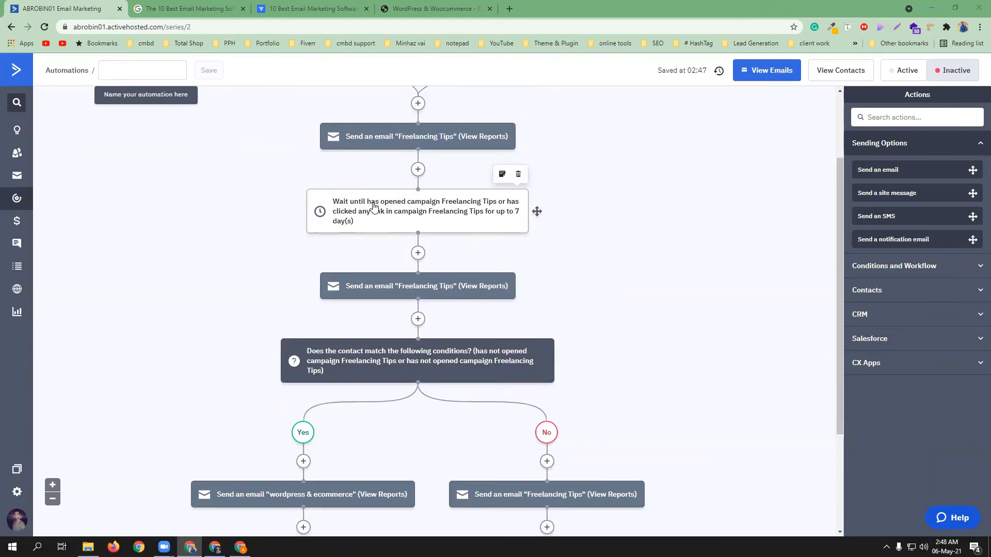
mouse_move(391, 140)
mouse_move(388, 216)
mouse_move(419, 282)
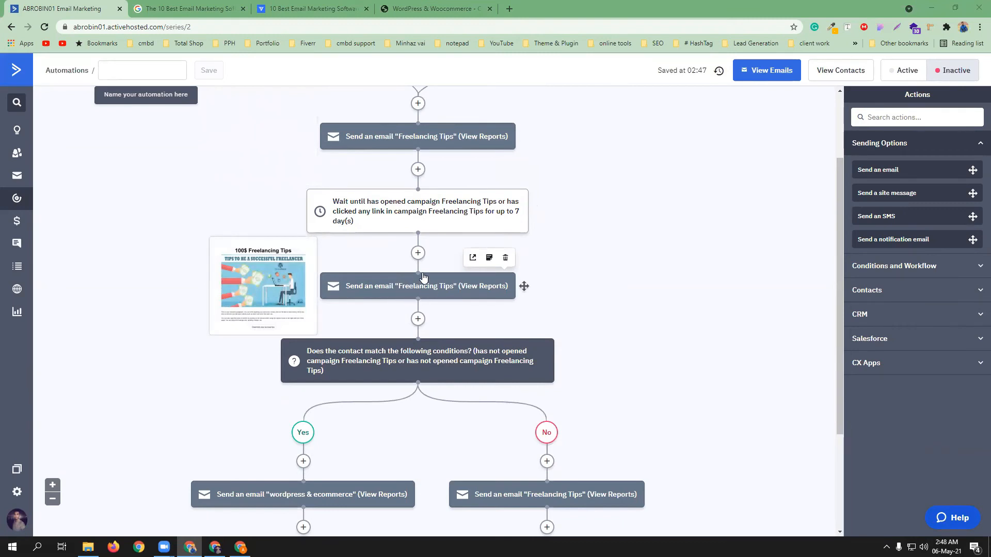
scroll(419, 281, down, 1)
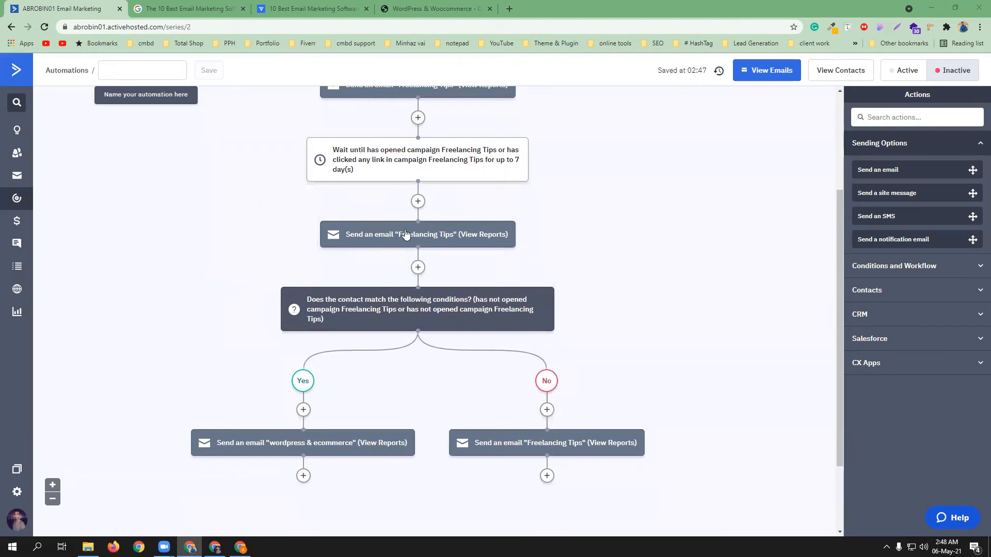
scroll(404, 258, down, 2)
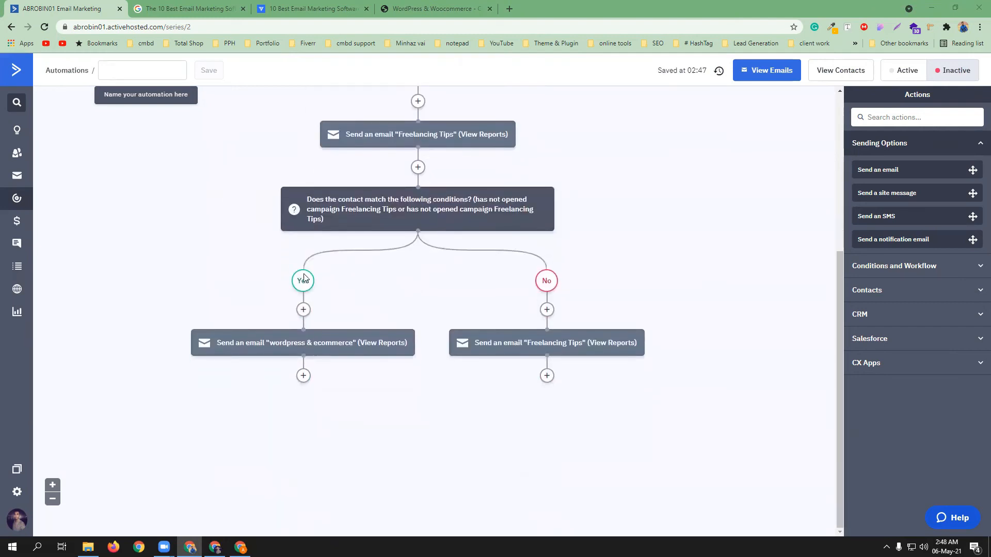
mouse_move(266, 350)
scroll(622, 210, up, 1)
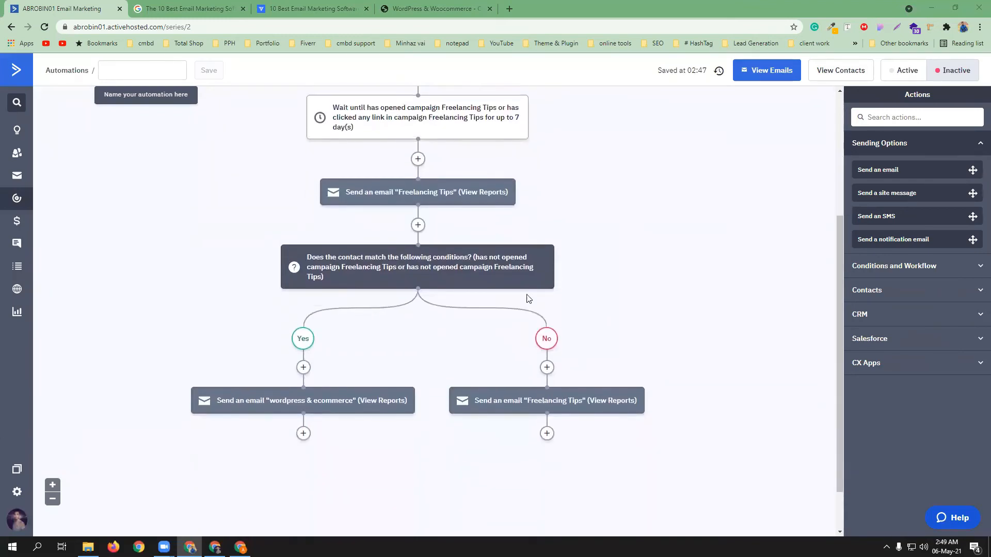
mouse_move(379, 190)
mouse_move(364, 263)
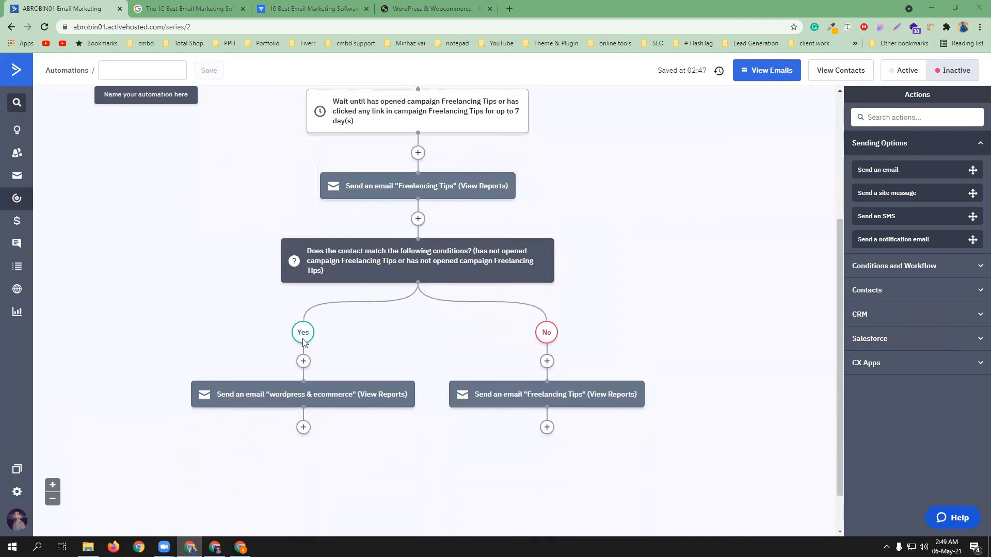
mouse_move(312, 396)
Name the automation 'cmbd course' and switch it to Active
click(164, 72)
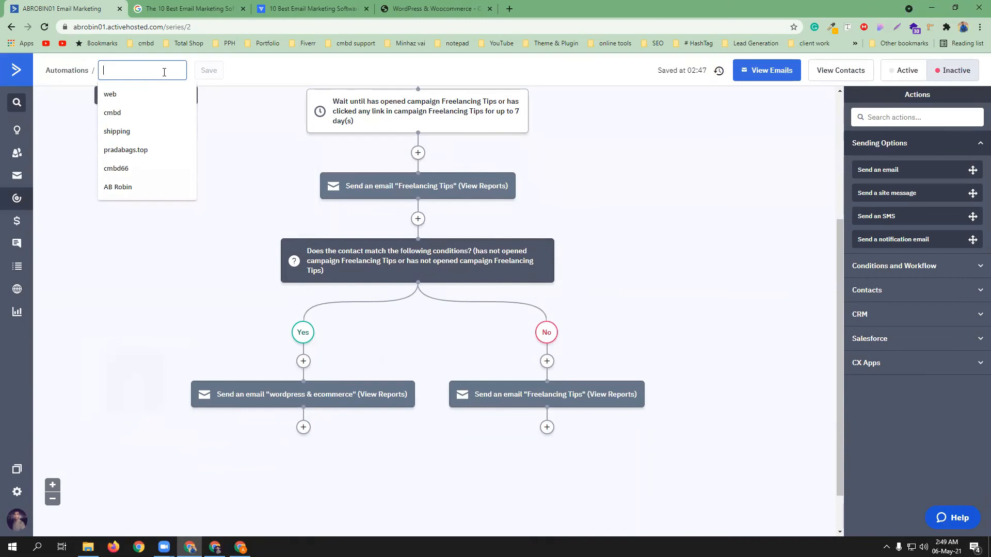
text(cmbd course)
click(208, 72)
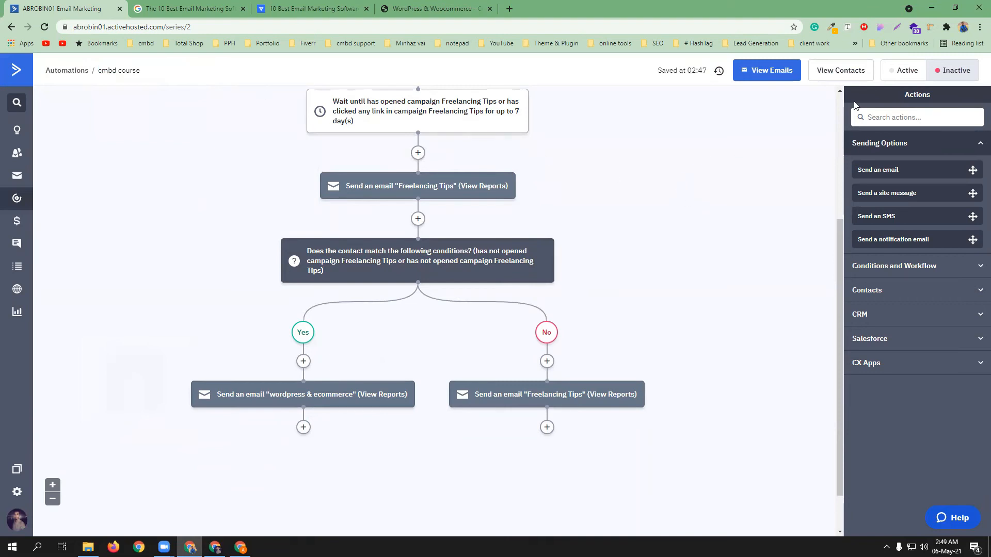
click(909, 74)
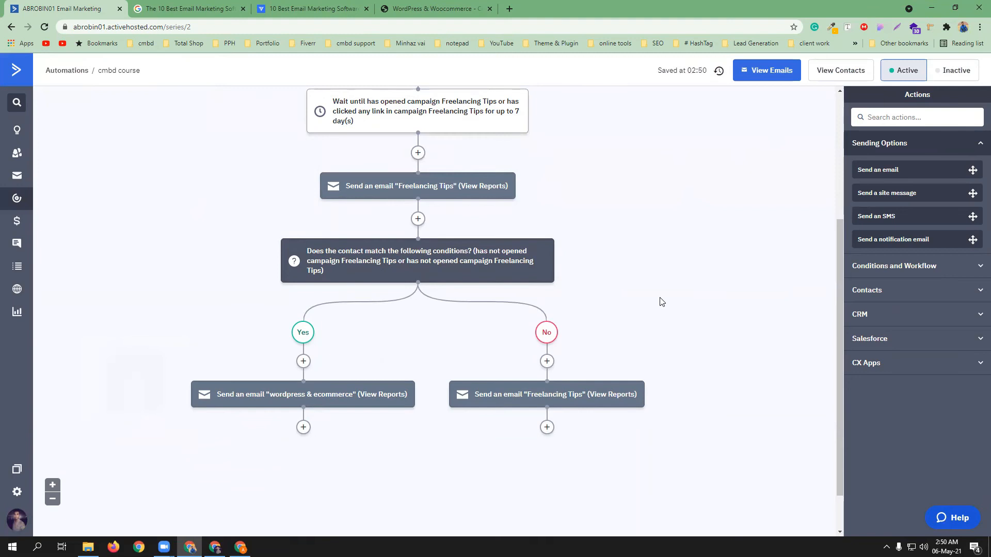
scroll(661, 300, up, 4)
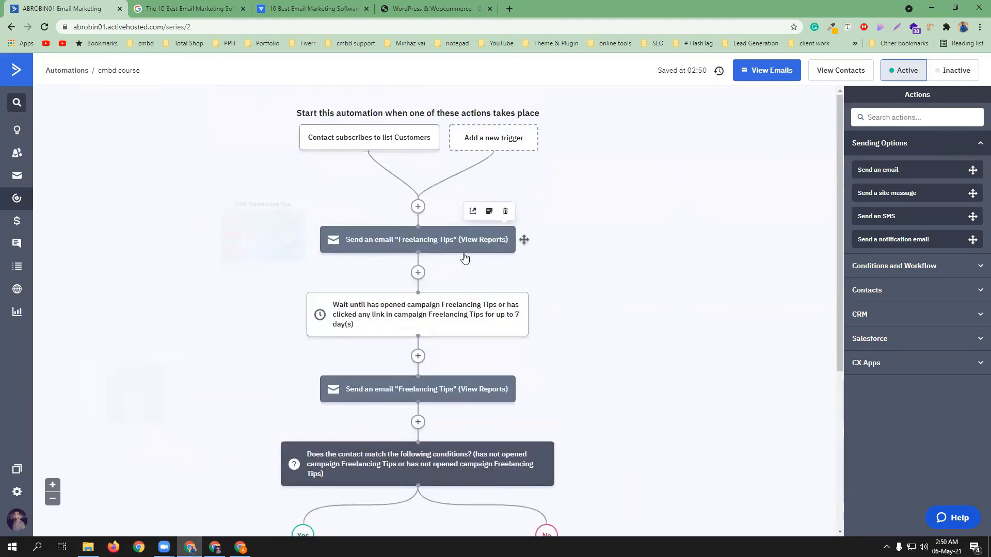
mouse_move(468, 318)
scroll(469, 325, down, 1)
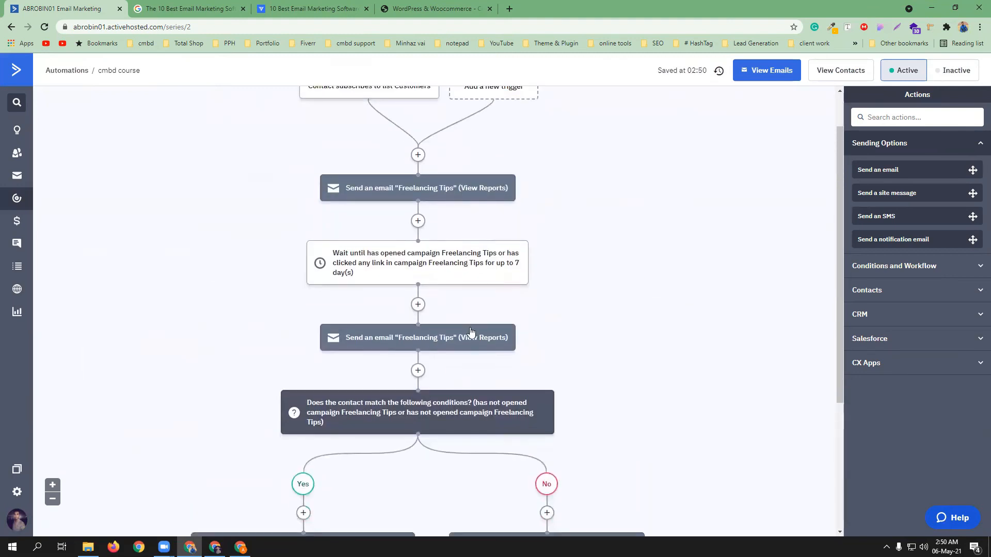
scroll(469, 351, down, 1)
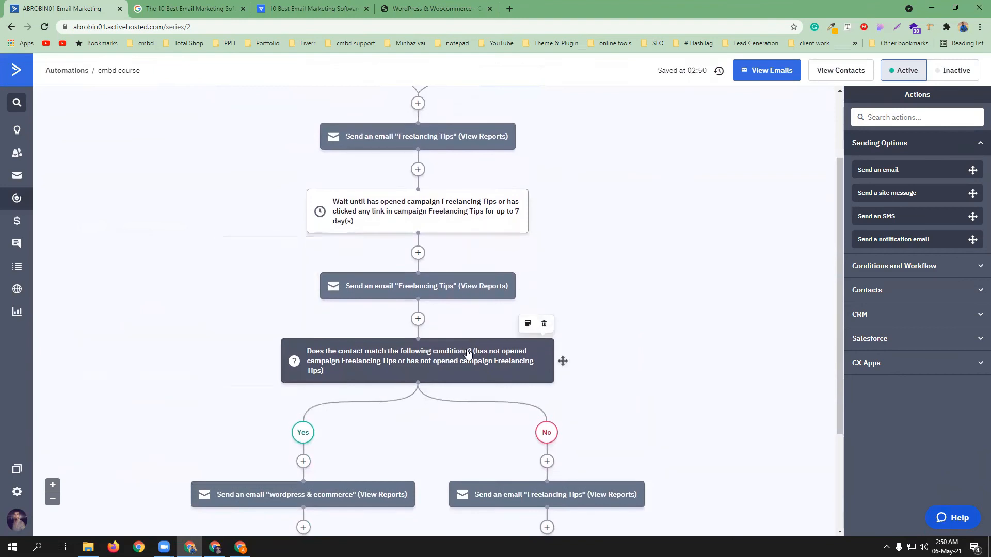
scroll(467, 354, down, 3)
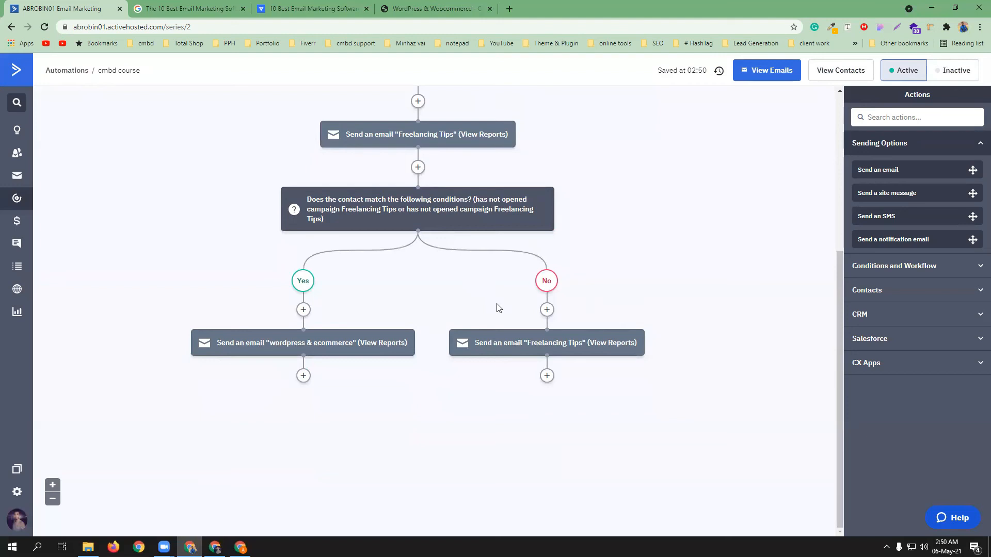
Create a Standard campaign sent to the Customers list and continue to its design
click(14, 185)
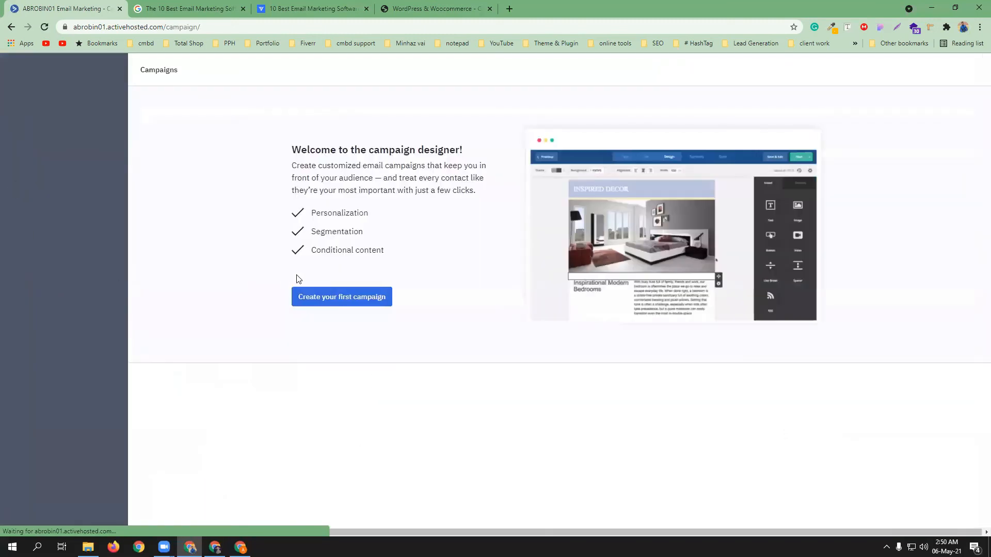
click(347, 302)
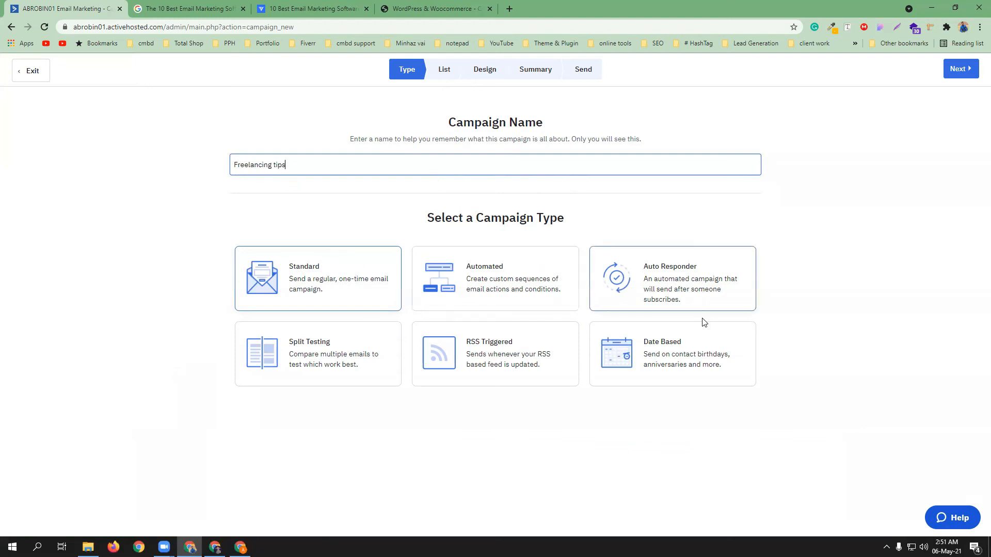
click(317, 281)
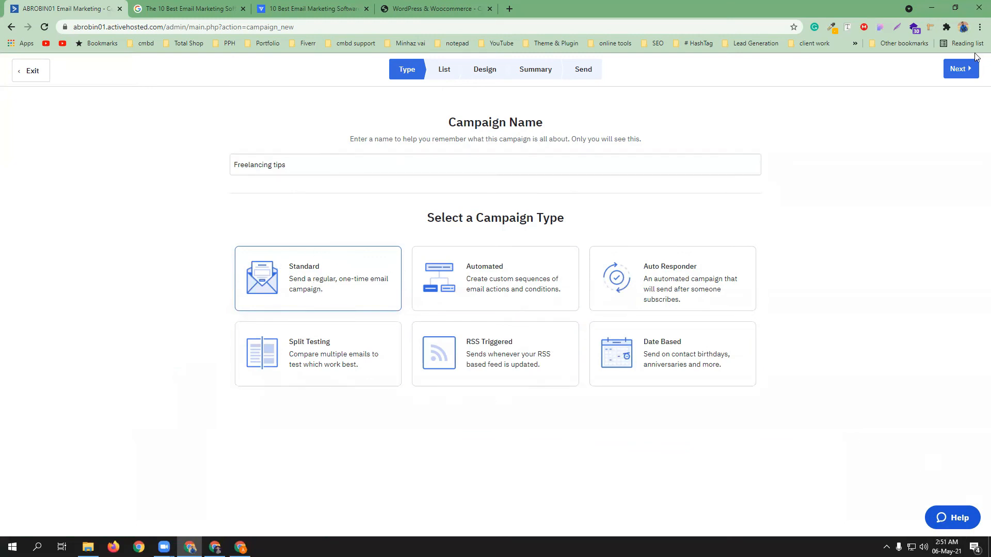
click(959, 71)
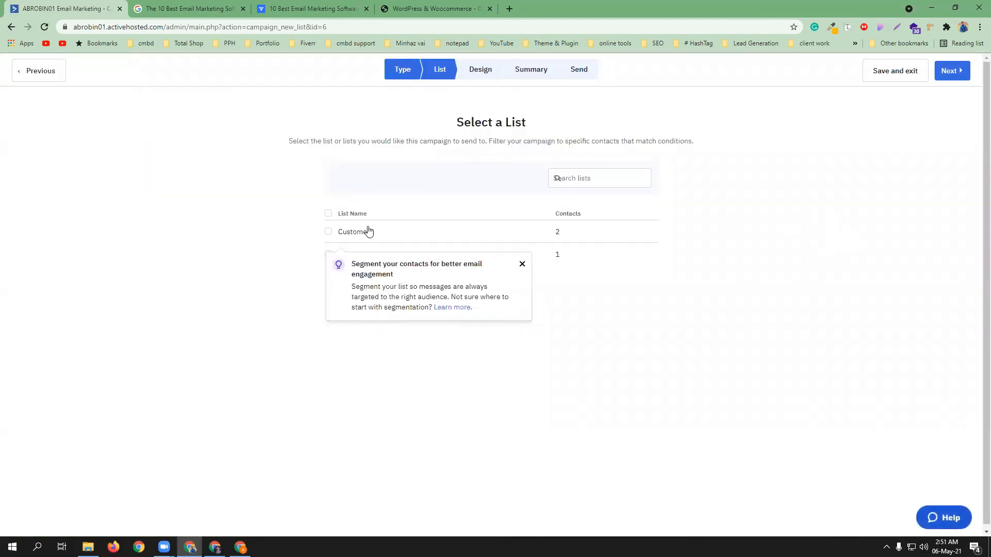
click(522, 265)
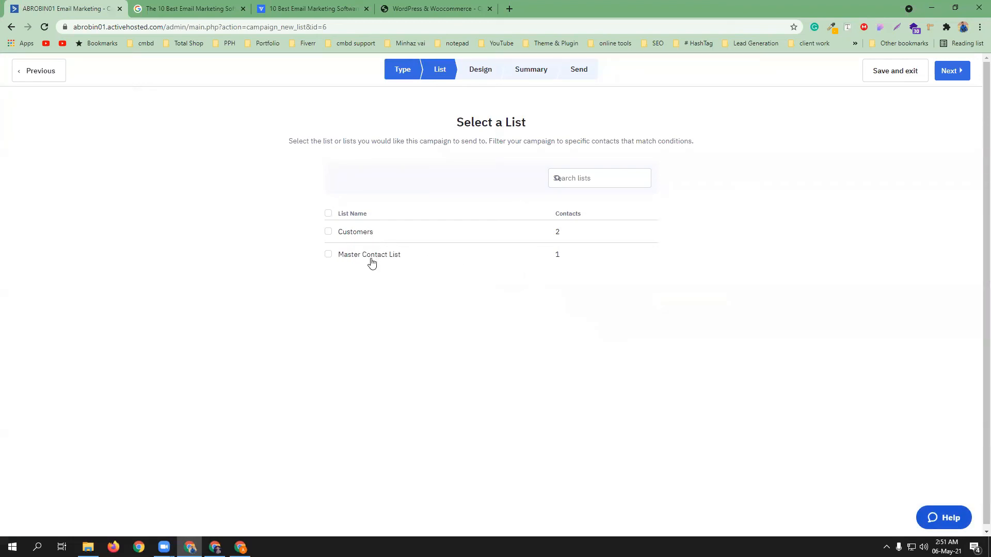
click(329, 231)
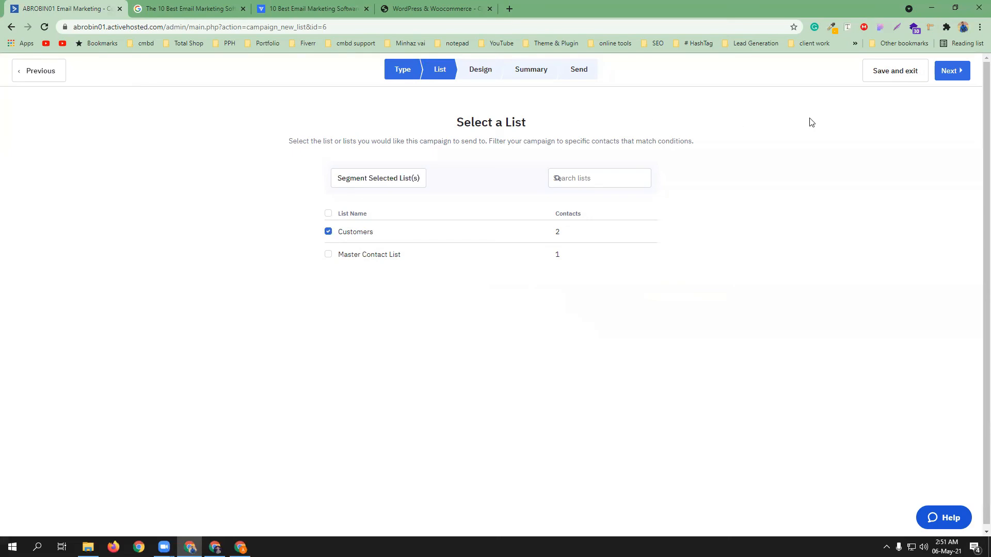
click(954, 71)
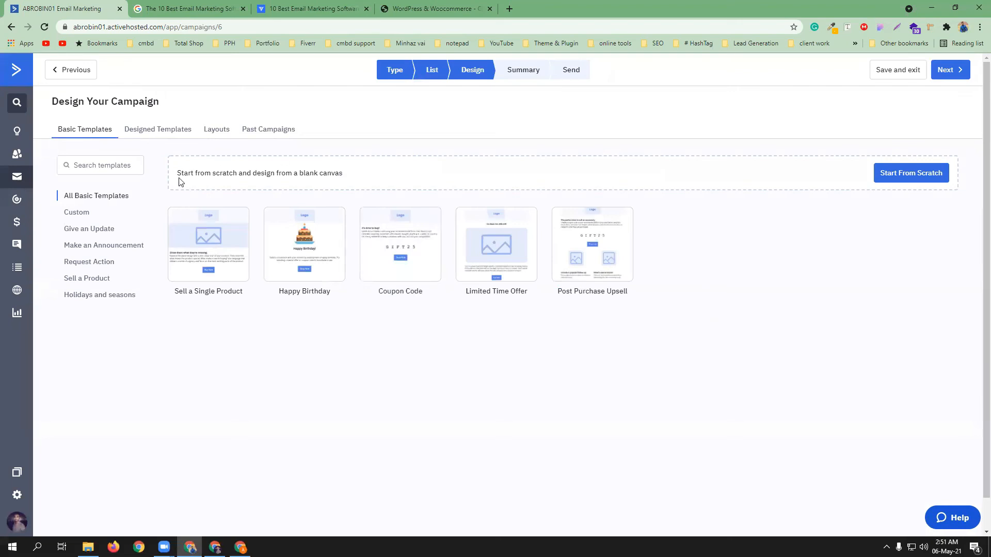
Start the email from scratch with the subject 'Freelancing tips'
click(890, 180)
click(622, 358)
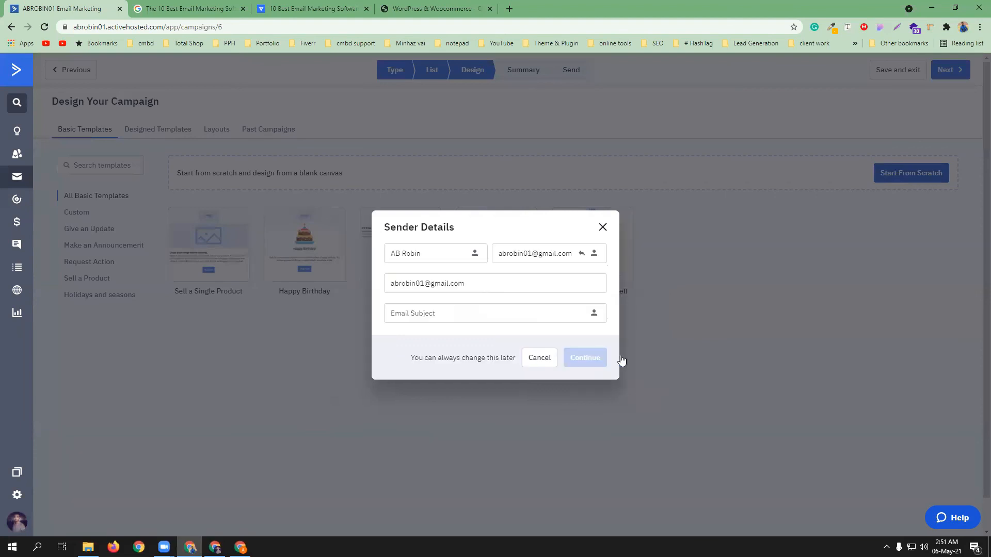
click(467, 314)
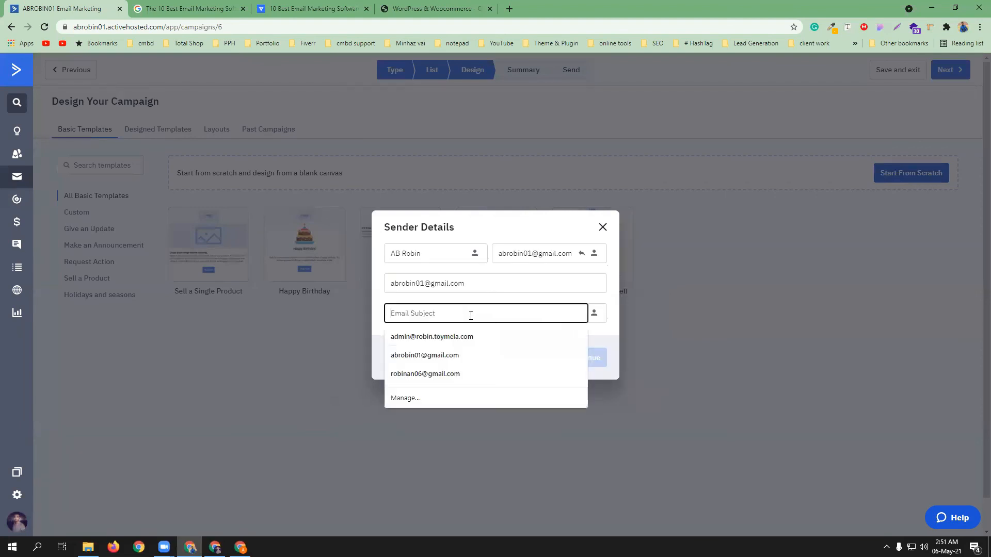
text(Freelan)
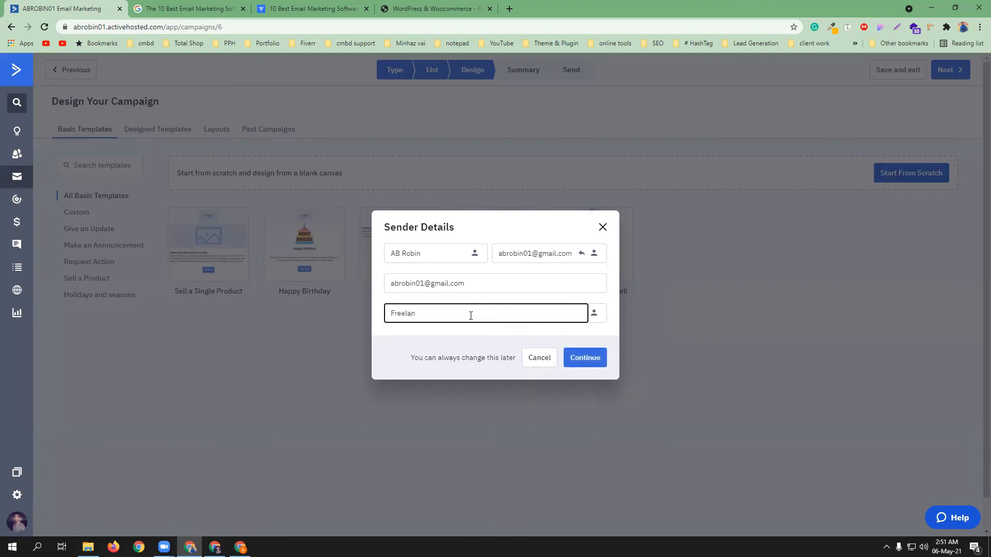
text(cing tips)
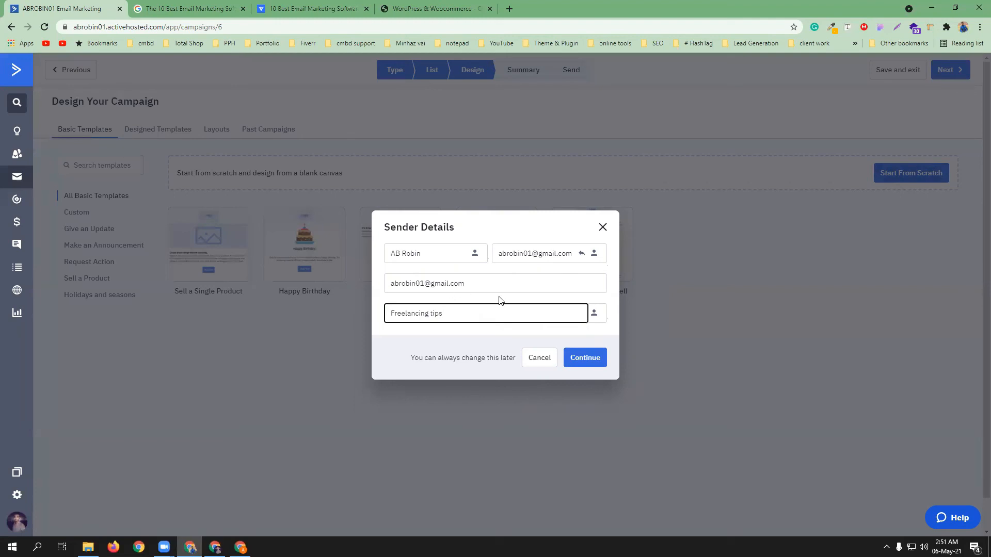
click(591, 359)
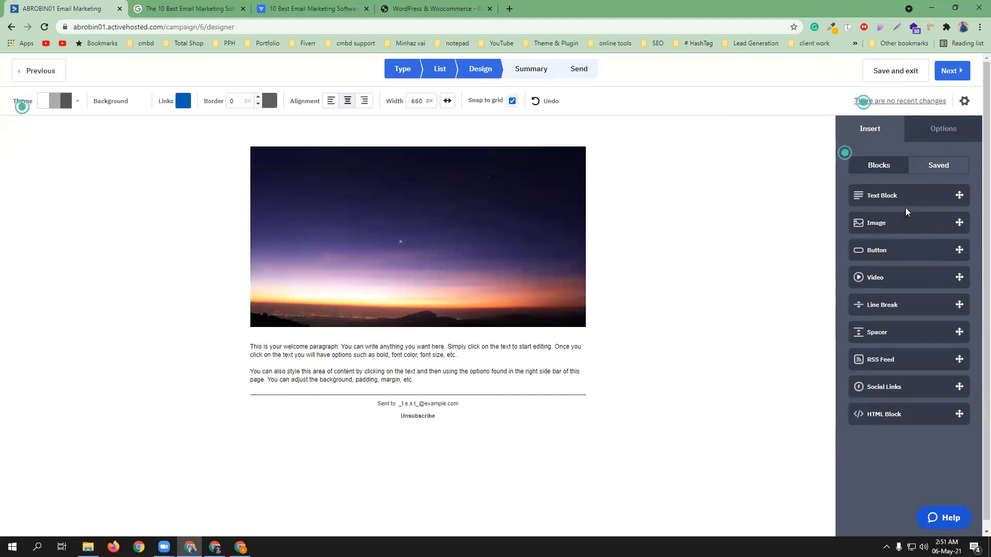
Replace the header image with the freelancer picture from the Image Manager
click(486, 153)
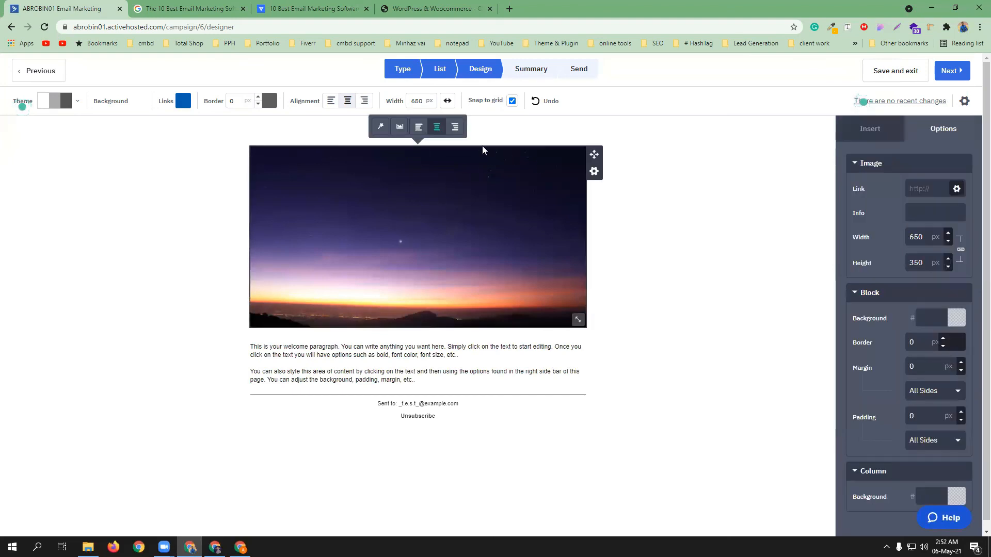
click(399, 127)
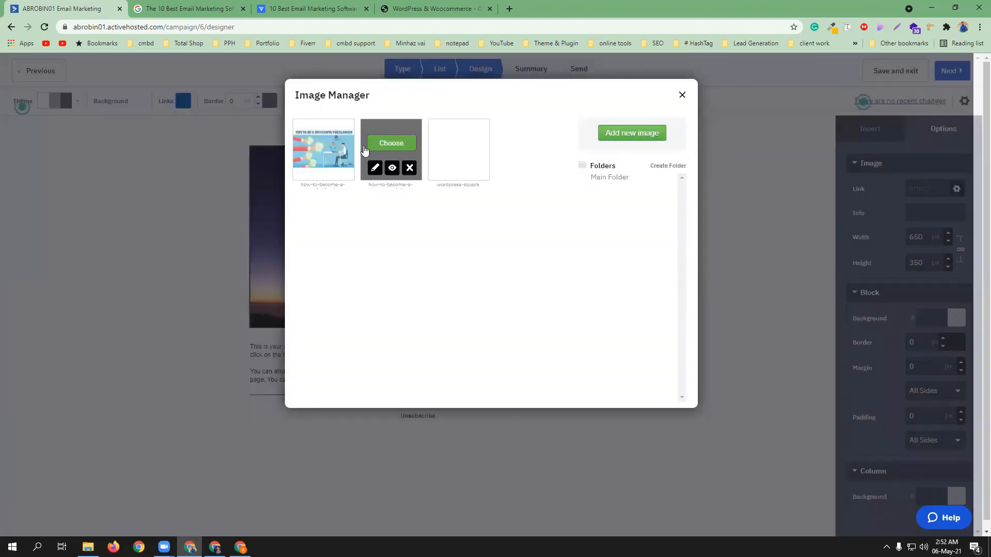
click(324, 143)
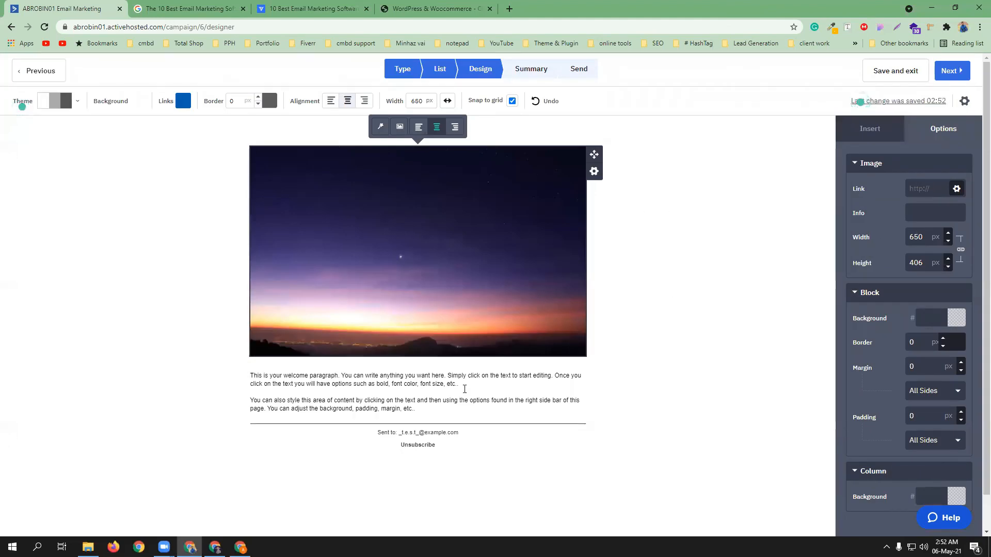
Add a text block above the image titled '1000$ Freelancing Tips'
click(872, 130)
drag(918, 196, 450, 147)
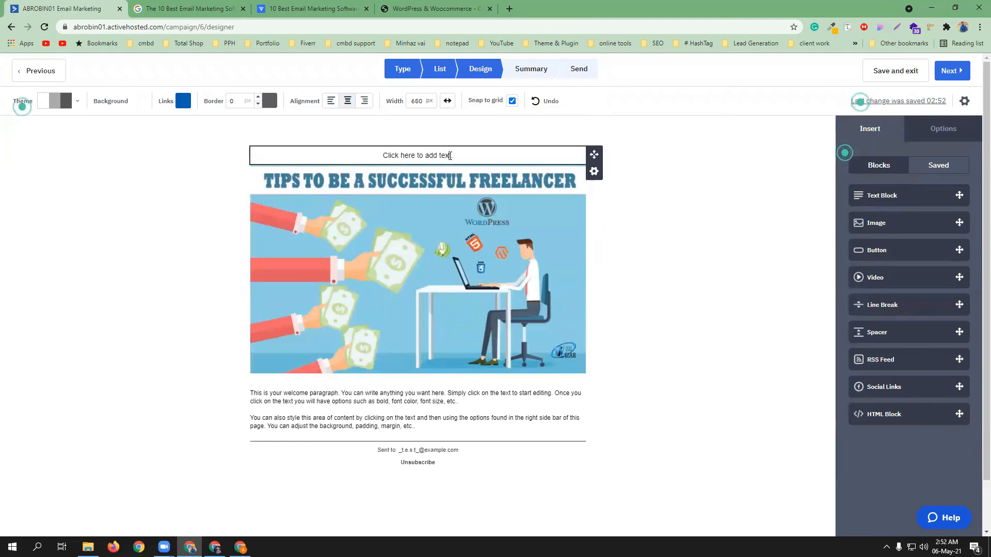
click(450, 156)
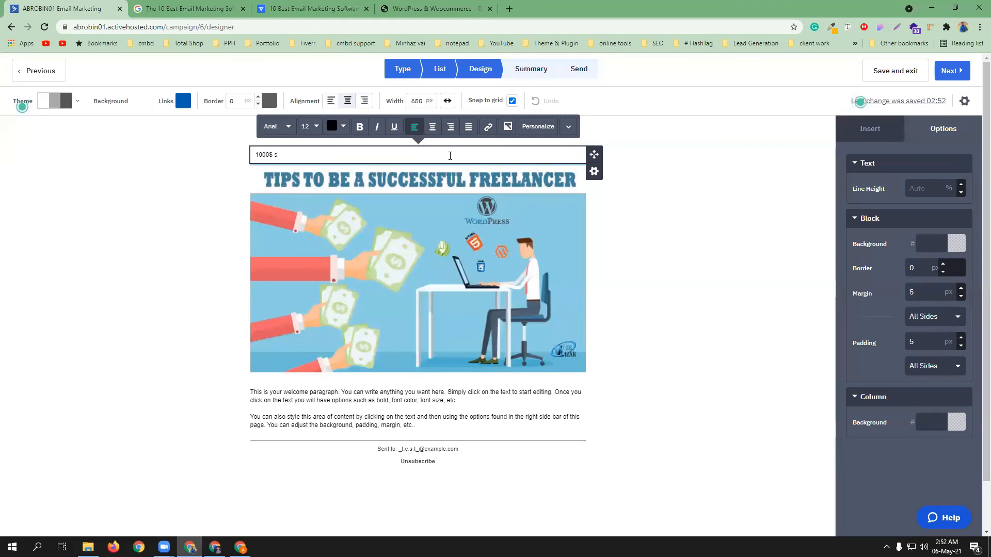
key(BackSpace)
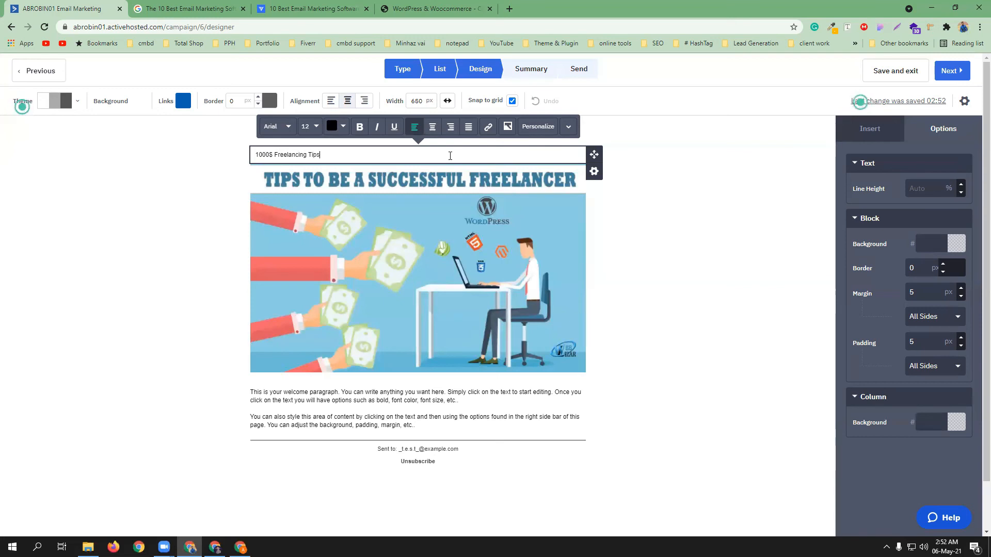
click(605, 302)
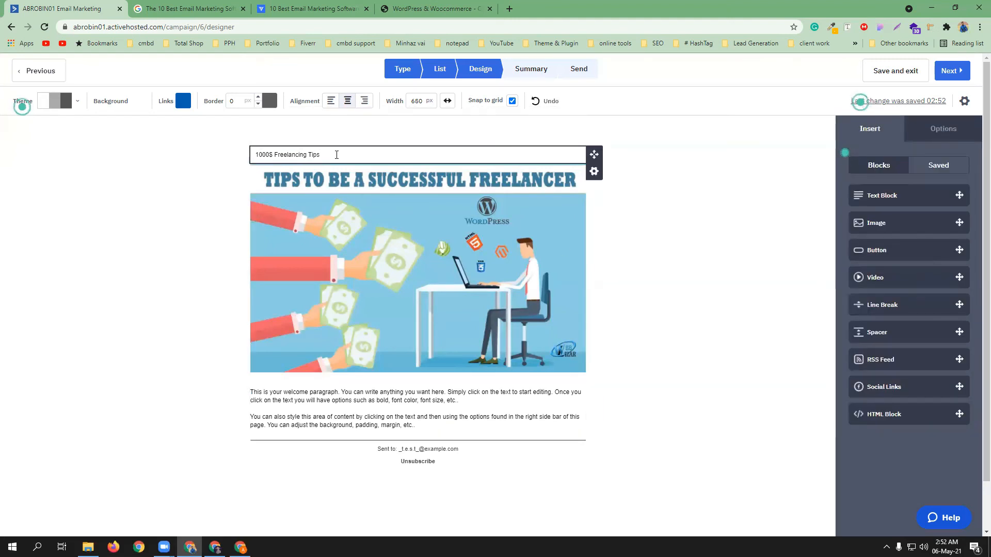
Center the title text and give it a 42 px font size
click(301, 155)
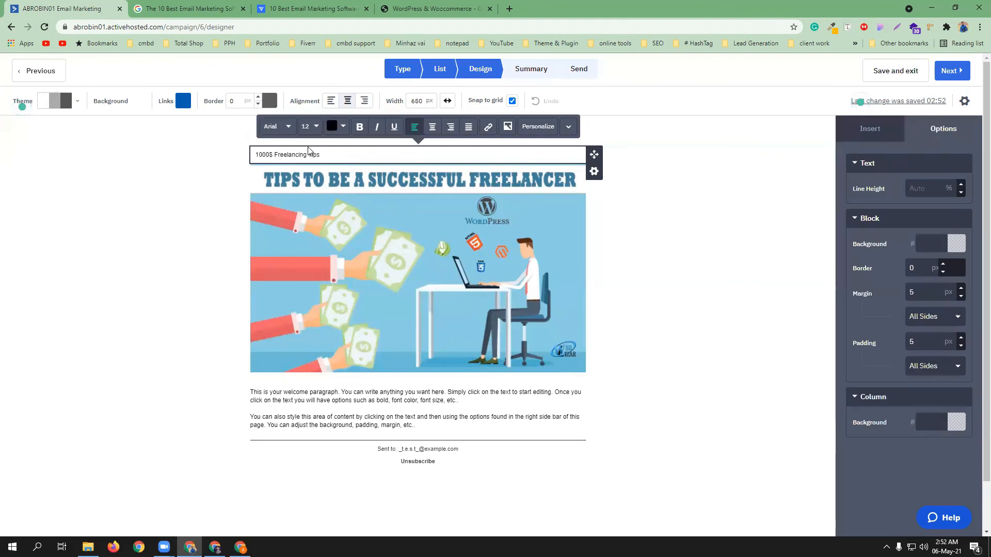
key(ctrl+a)
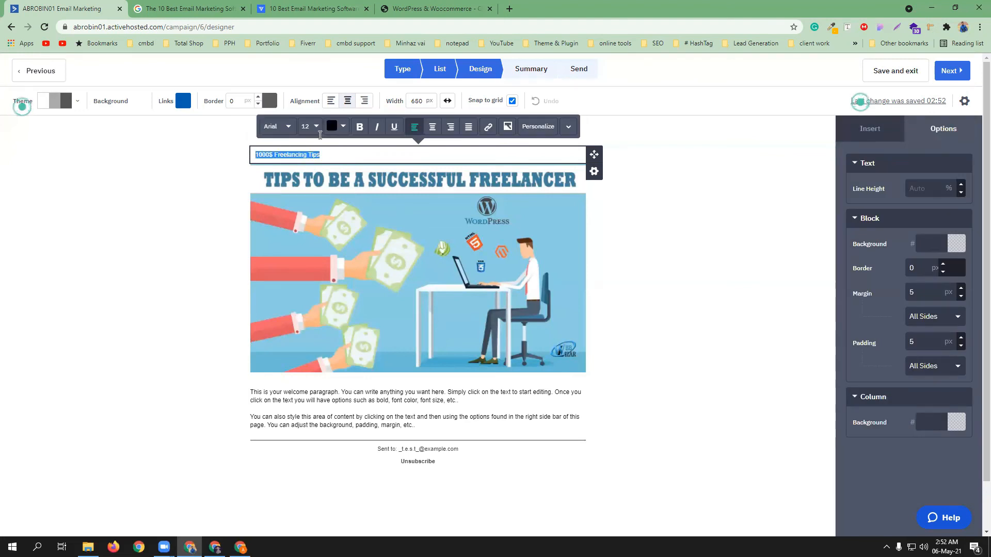
click(433, 127)
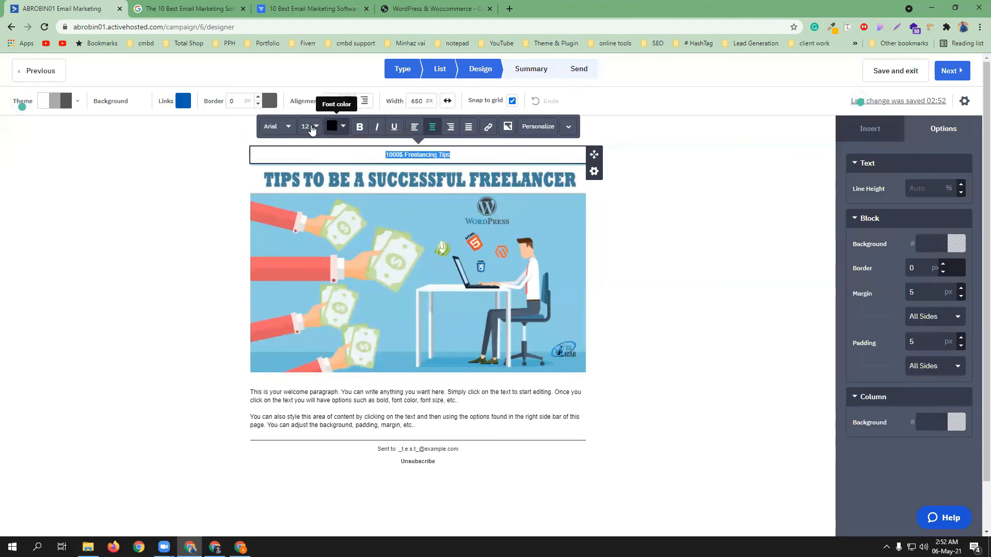
click(309, 127)
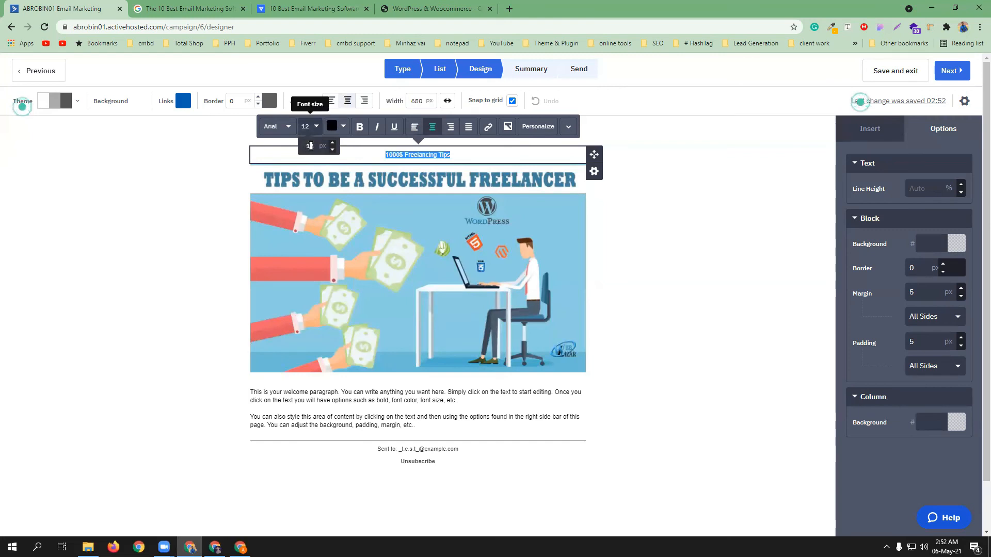
double_click(308, 146)
text(42)
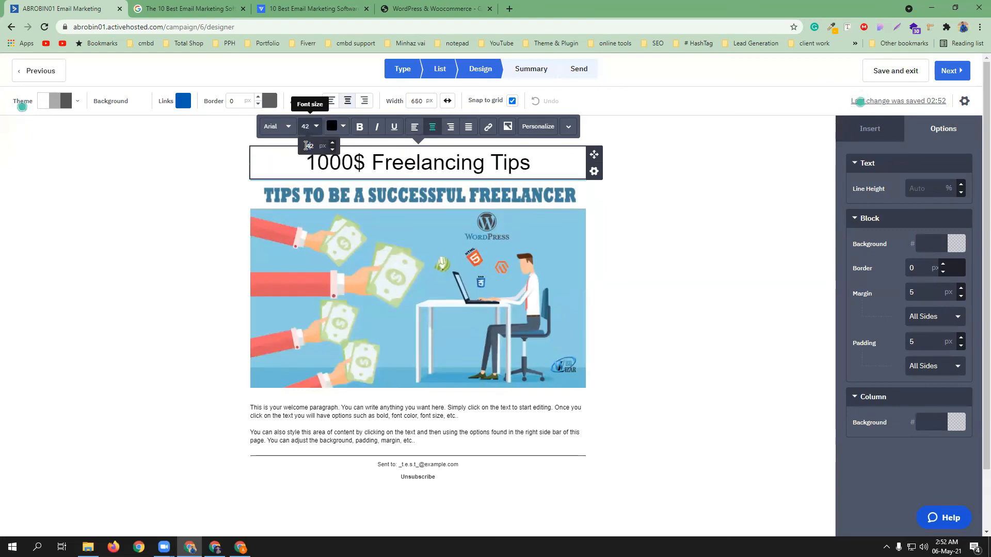
Make the whole title bold and change its size to 43 px
click(384, 157)
key(ctrl+a)
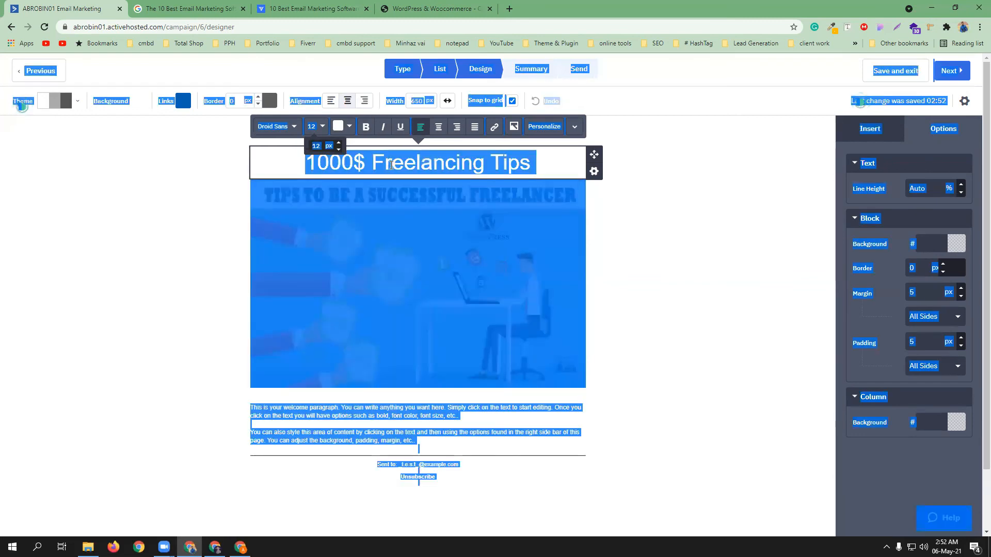
double_click(388, 161)
key(ctrl+a)
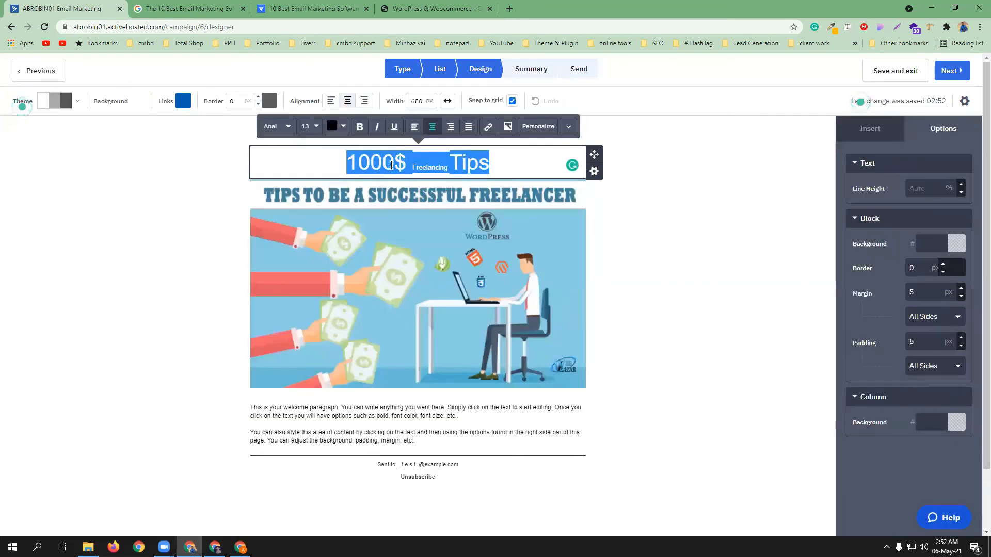
click(360, 127)
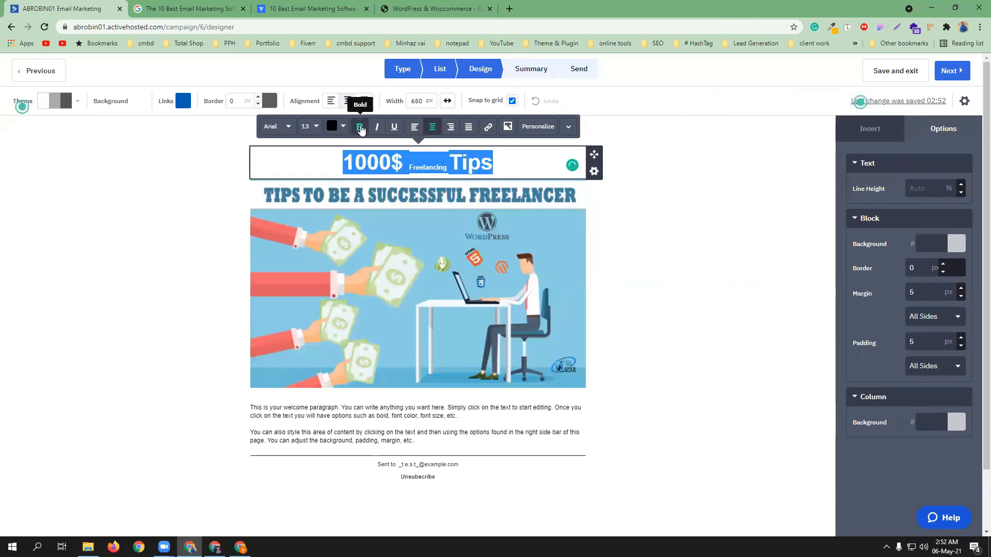
click(310, 126)
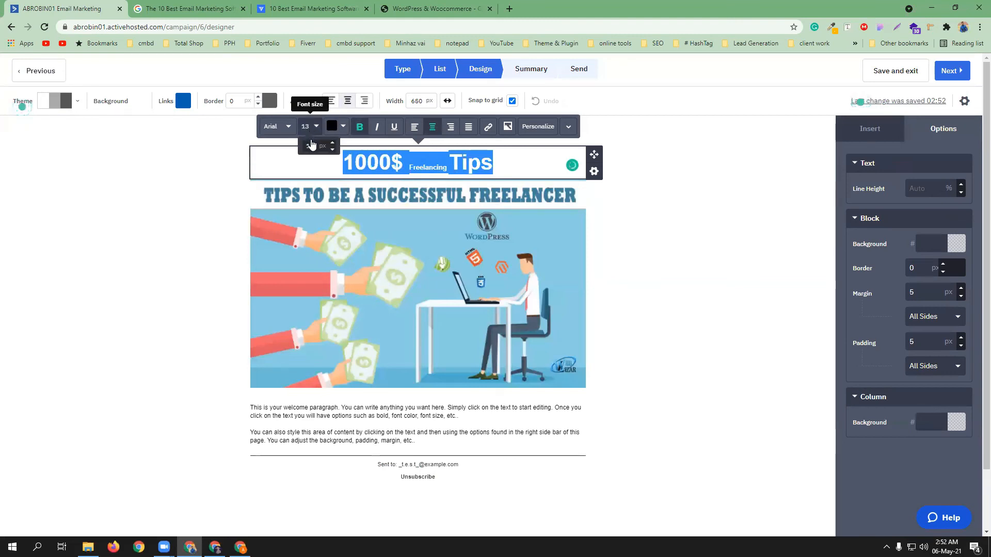
click(310, 145)
drag(311, 145, 305, 147)
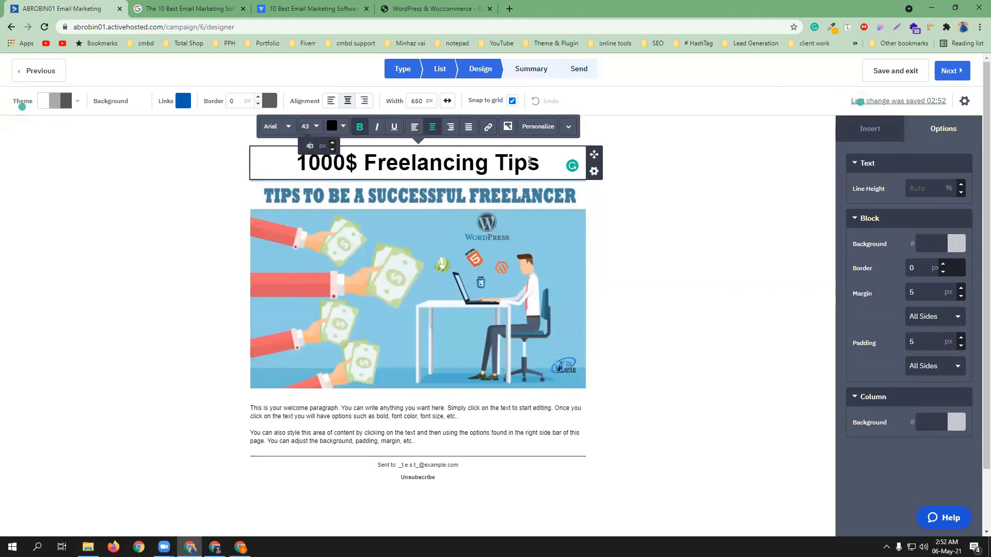
click(266, 197)
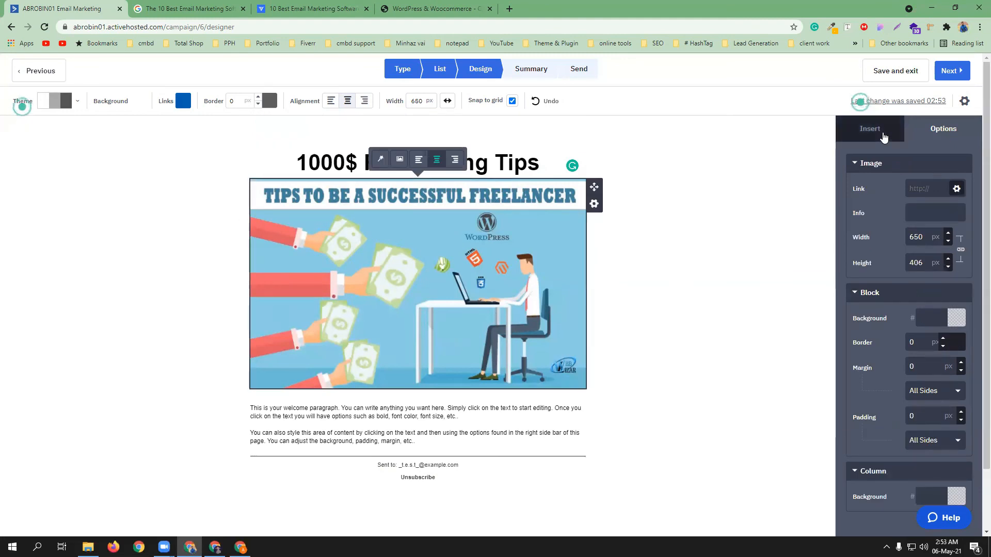
click(883, 134)
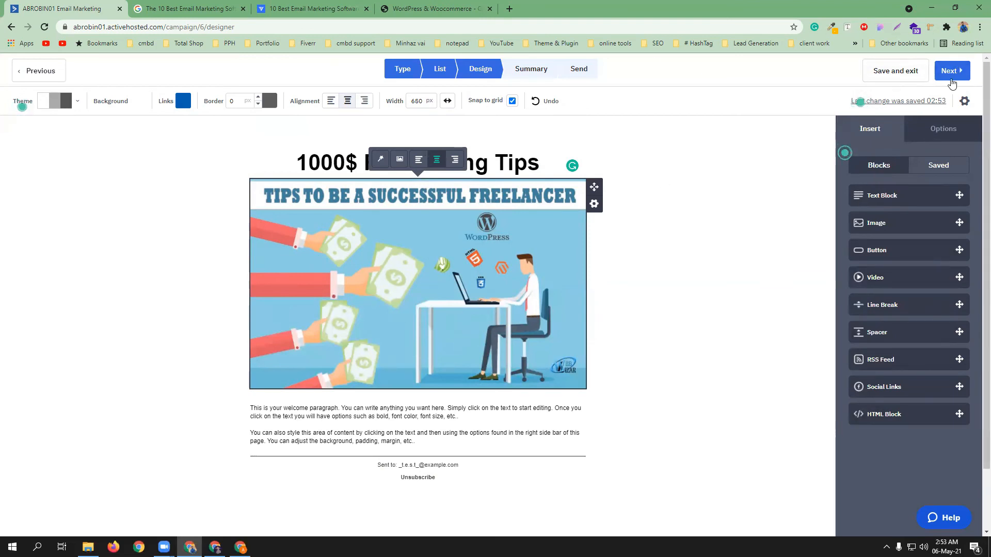
Advance to the Campaign Summary and look over its Options and Schedule sections
click(952, 72)
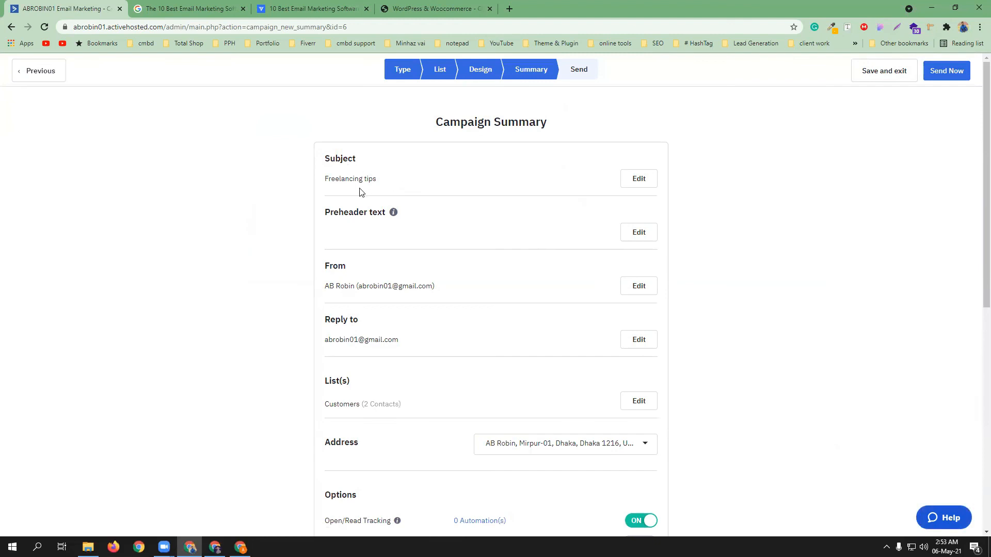
scroll(485, 292, down, 2)
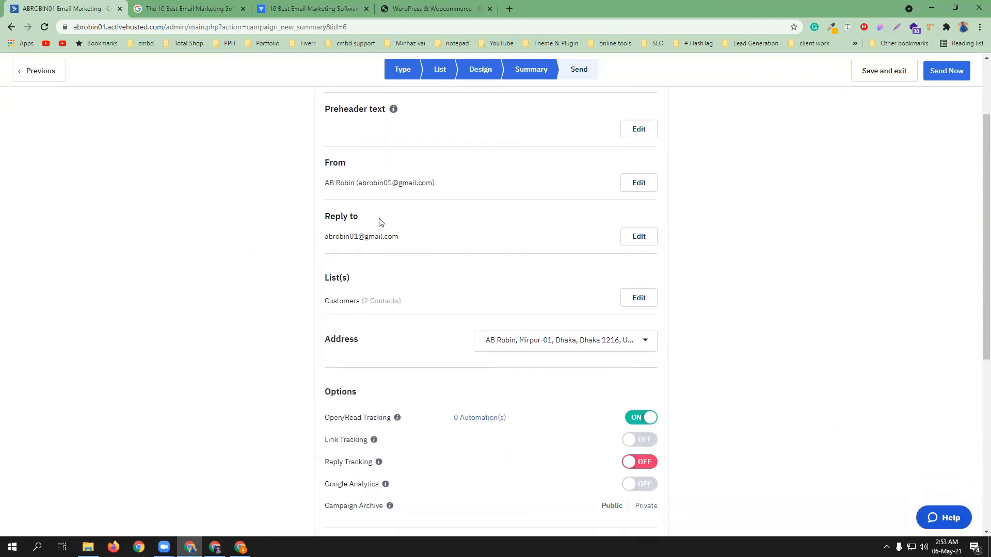
scroll(458, 274, down, 1)
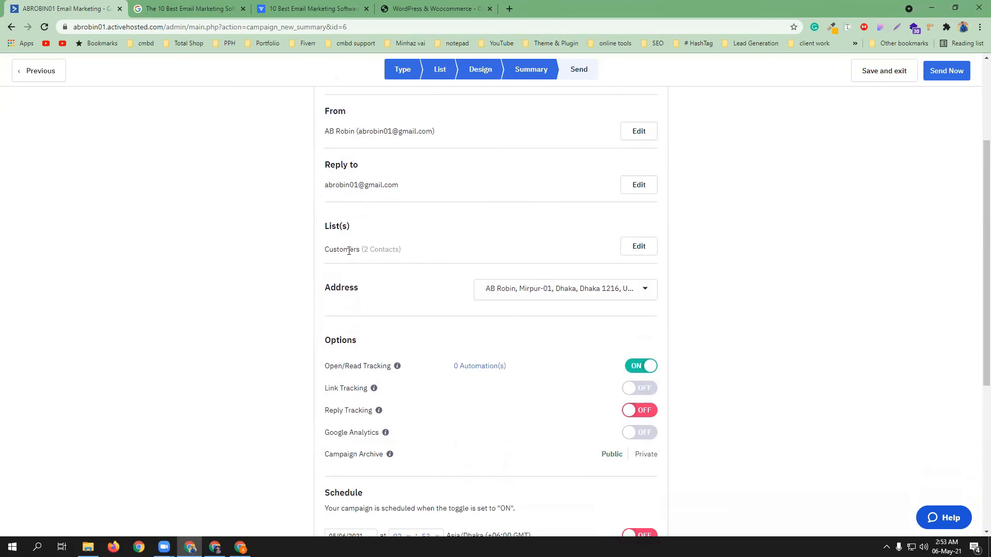
scroll(460, 256, down, 2)
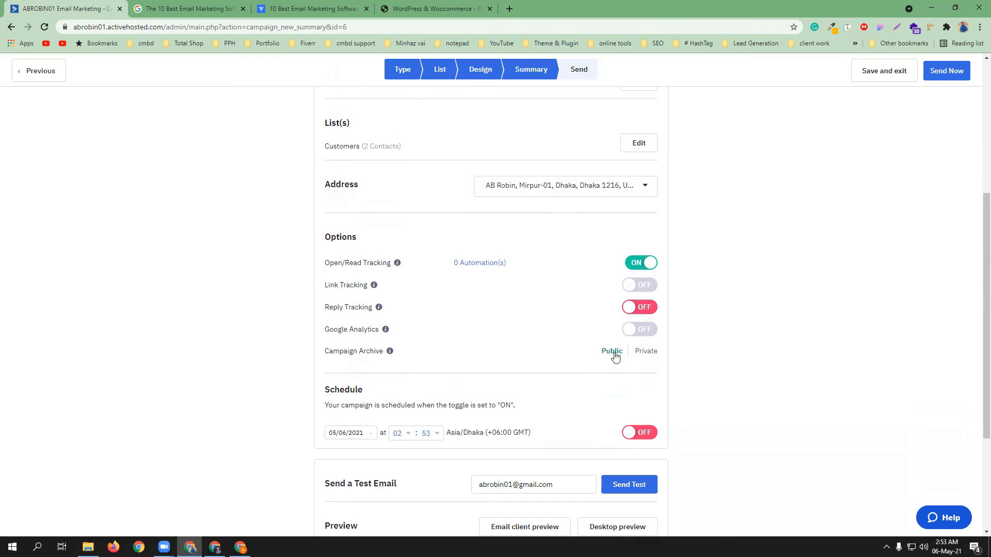
scroll(419, 333, down, 1)
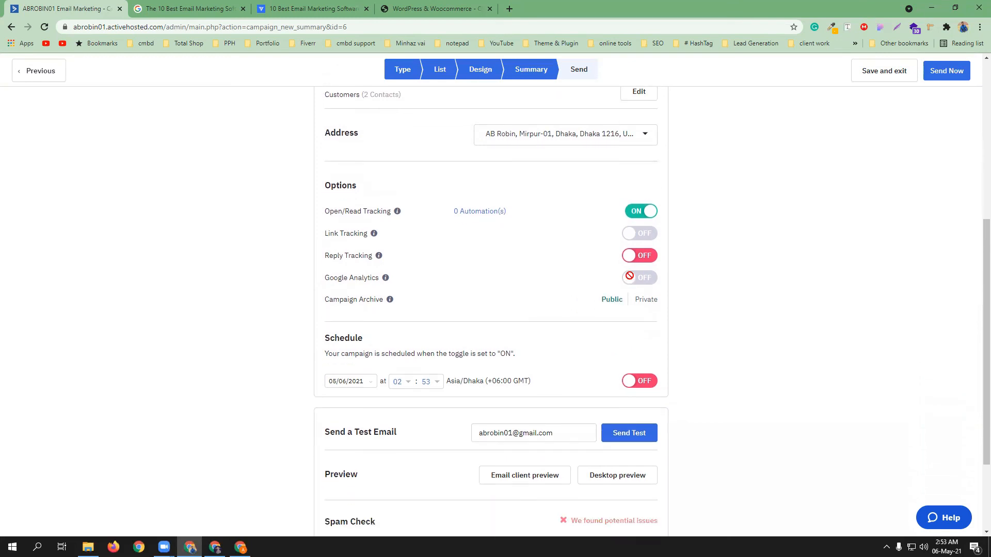
scroll(538, 338, down, 1)
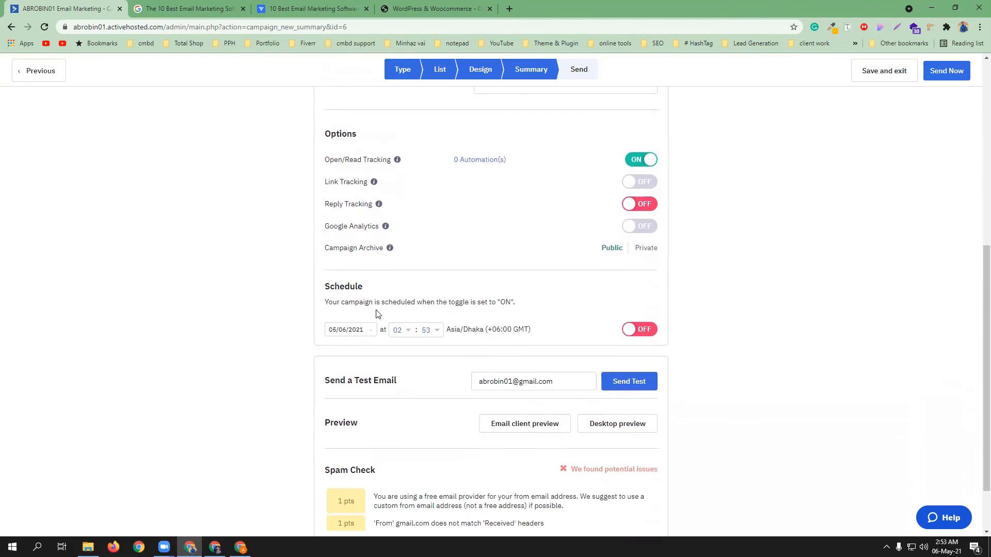
Set the send schedule to tomorrow at 01:03
click(362, 331)
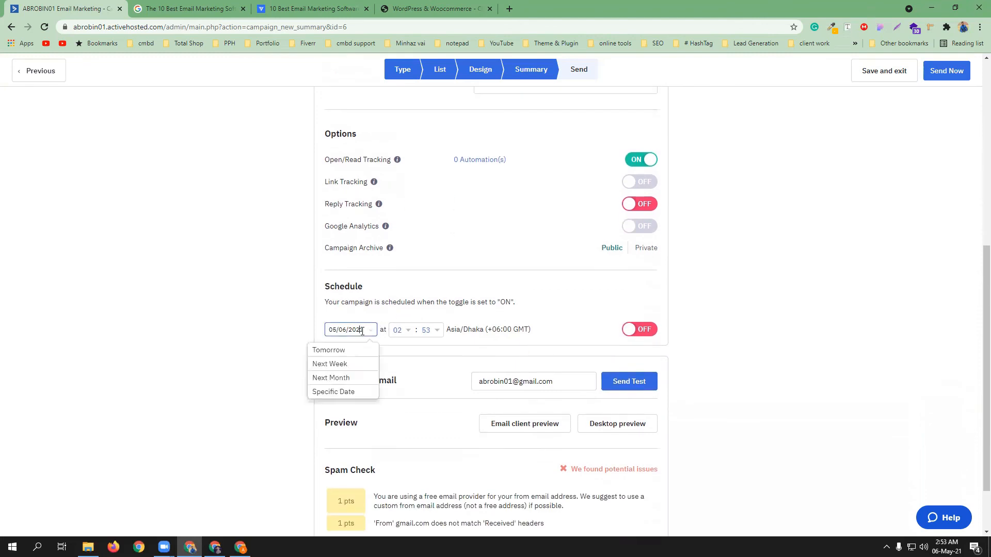
click(331, 350)
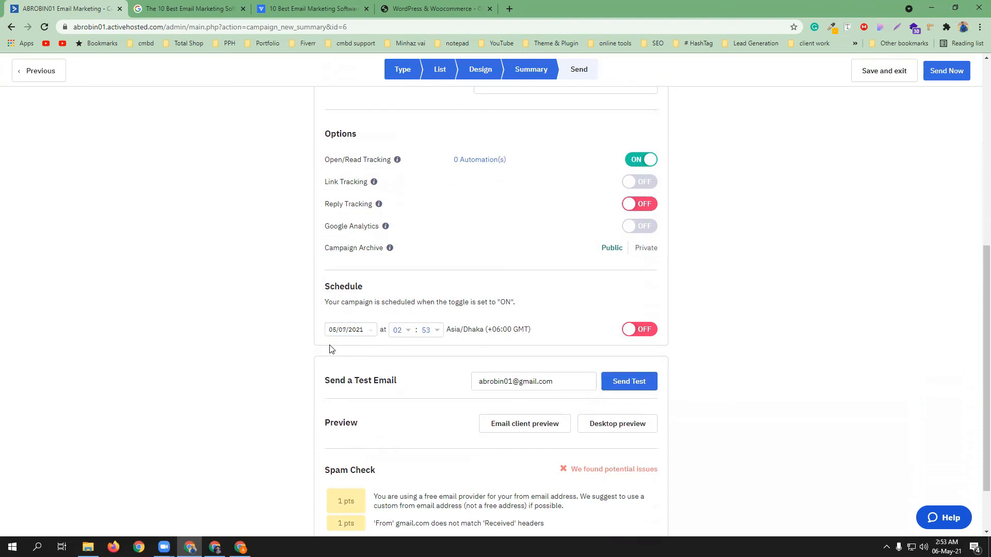
click(403, 331)
click(409, 357)
click(427, 329)
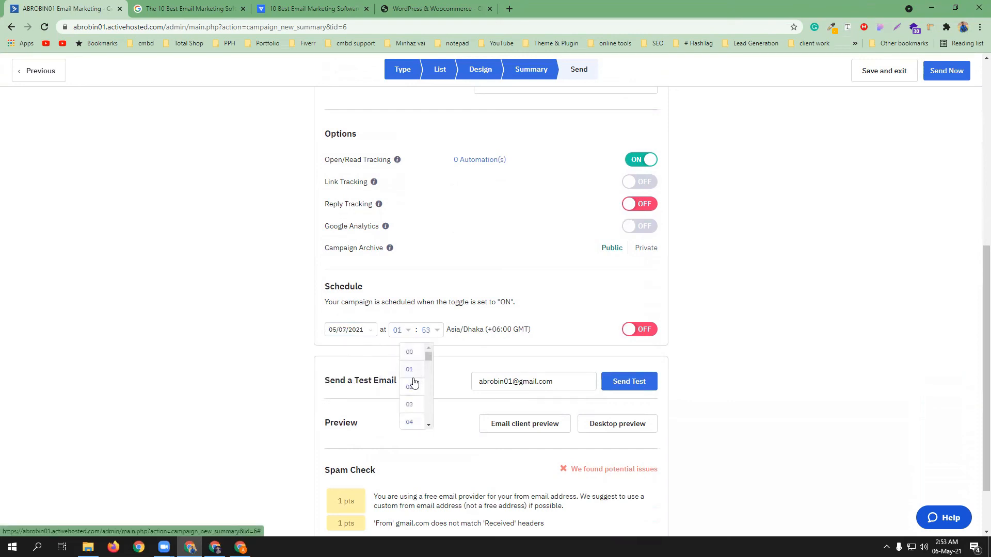
click(413, 406)
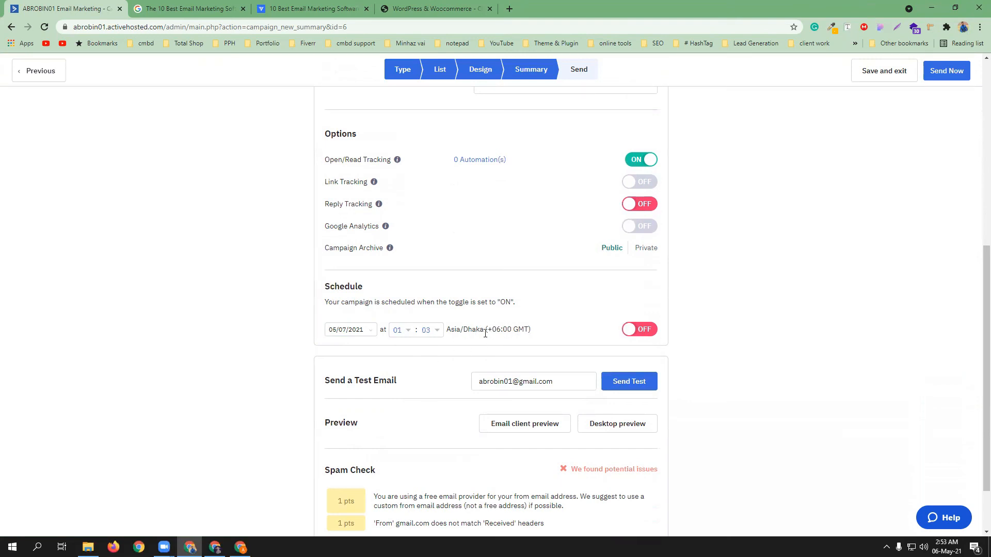
Review the summary and spam check, then bring up the Send Now confirmation
scroll(463, 348, down, 2)
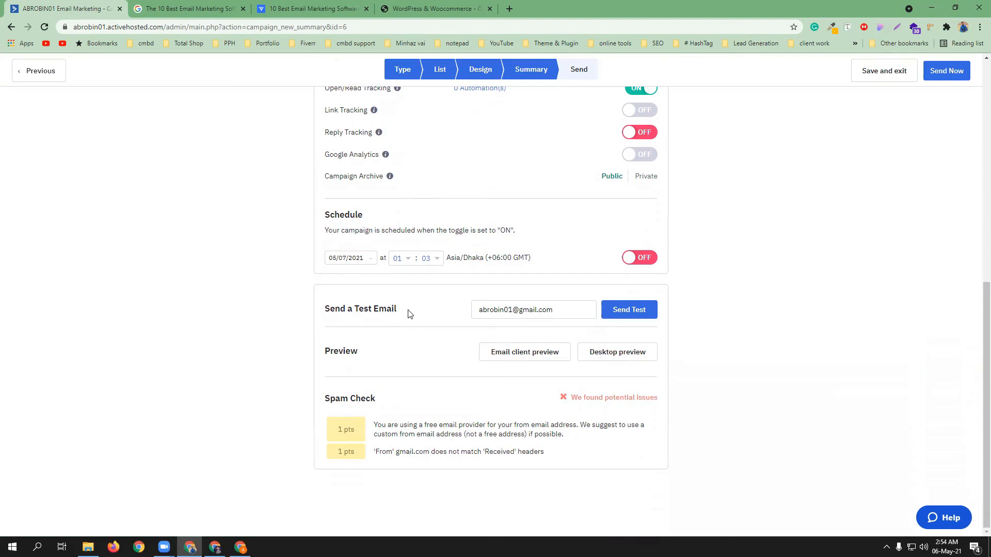
scroll(410, 314, up, 8)
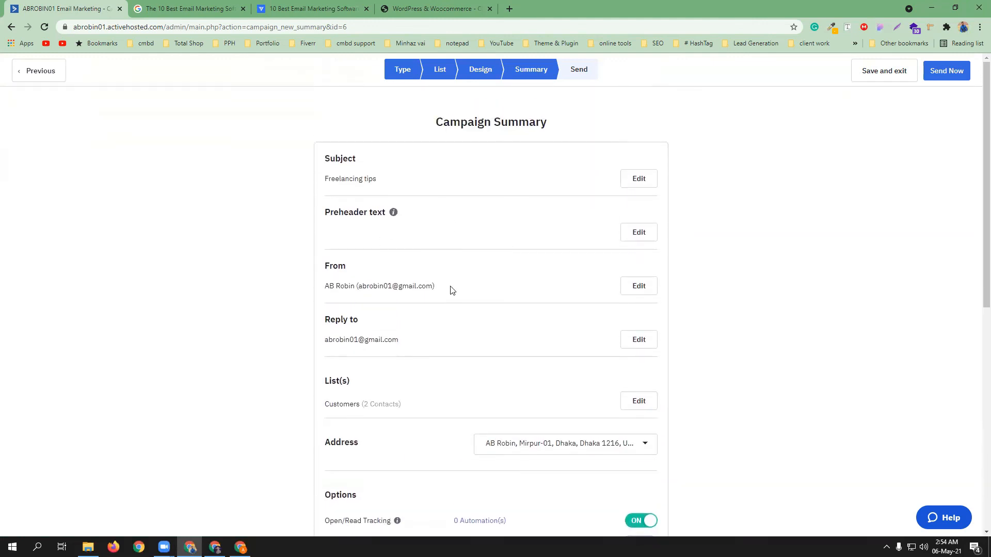
scroll(929, 162, down, 4)
scroll(733, 255, down, 3)
scroll(722, 243, up, 7)
click(954, 73)
Send Freelancing tips immediately and open its campaign report
click(604, 184)
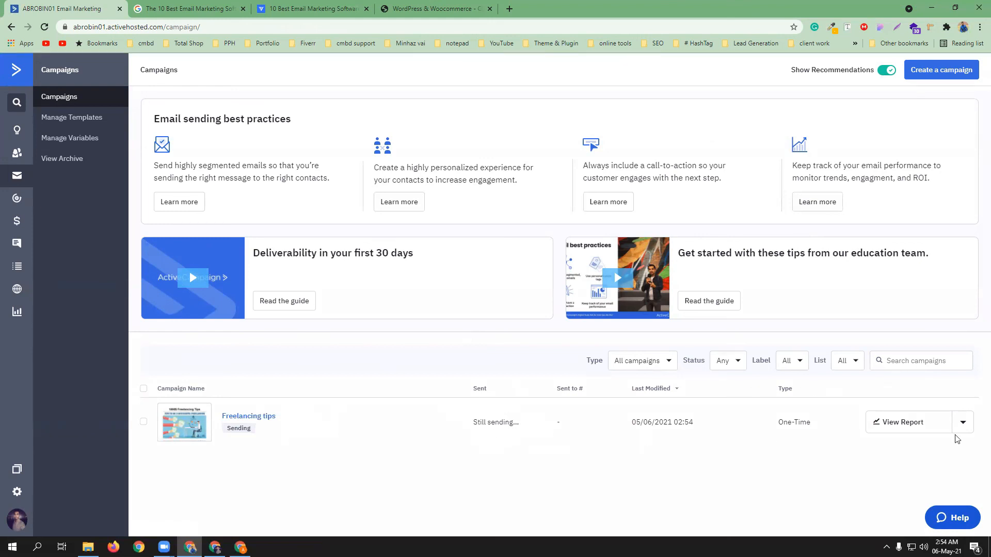
click(910, 425)
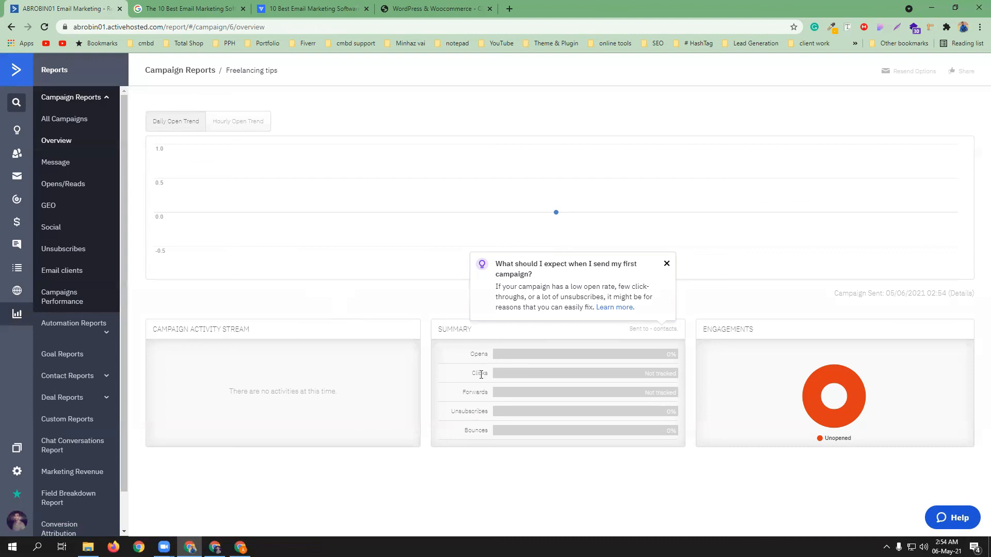
mouse_move(821, 412)
Open the All Automations report, then check the cmbd course automation's stats on the Automations page
click(78, 324)
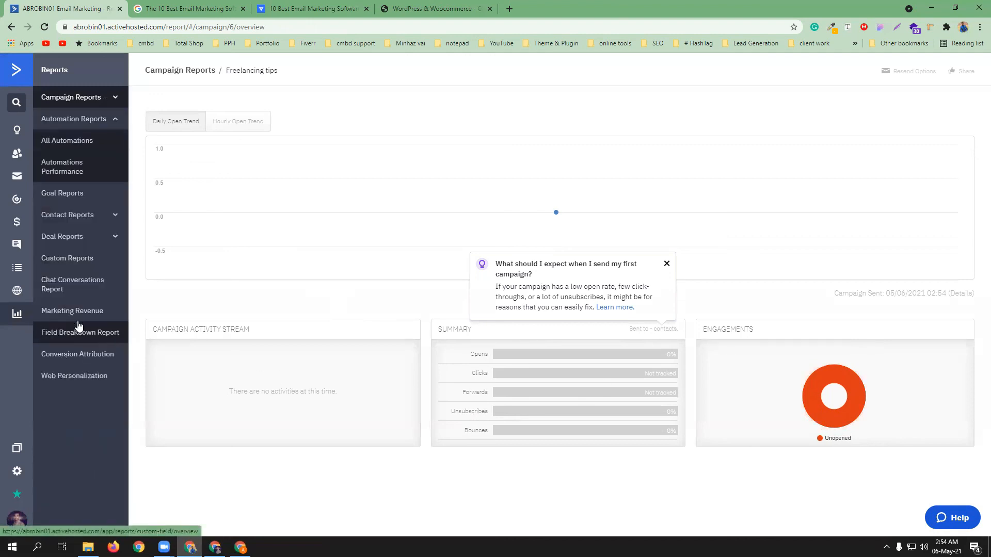
click(70, 144)
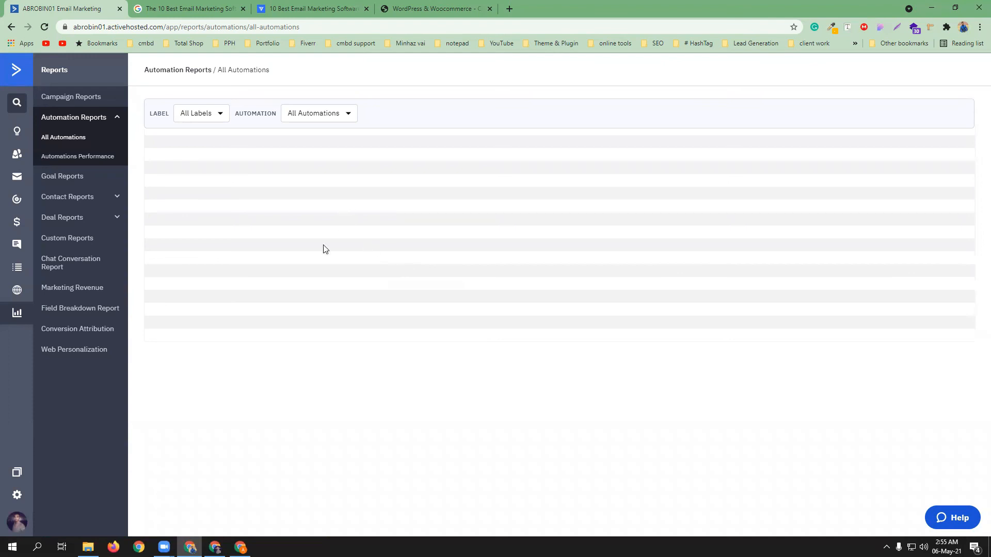
click(17, 201)
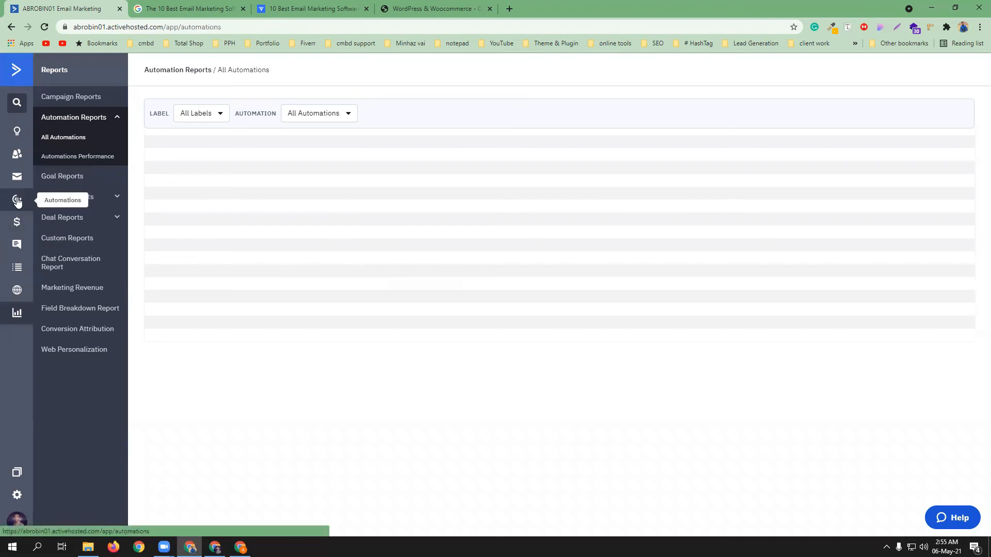
scroll(389, 321, down, 2)
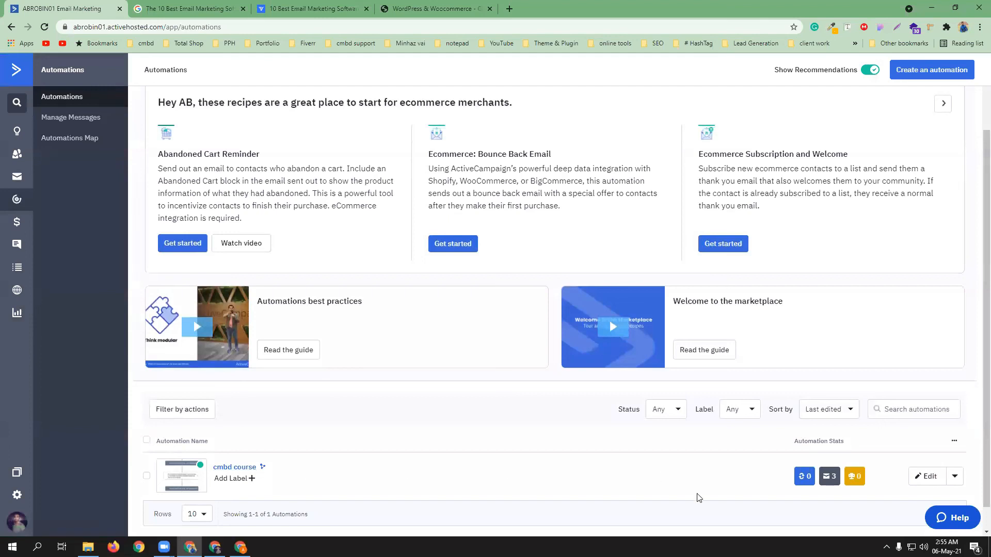
mouse_move(841, 485)
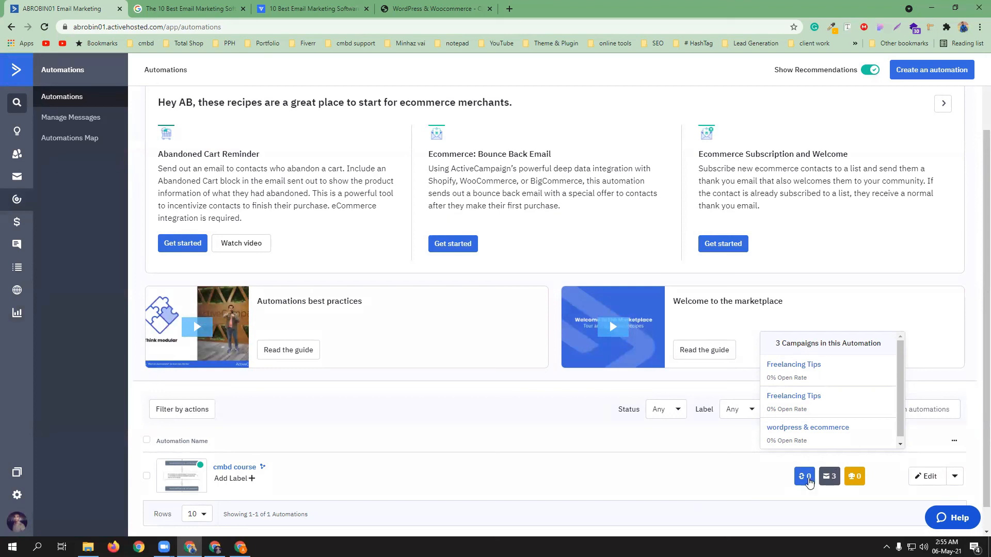
mouse_move(803, 482)
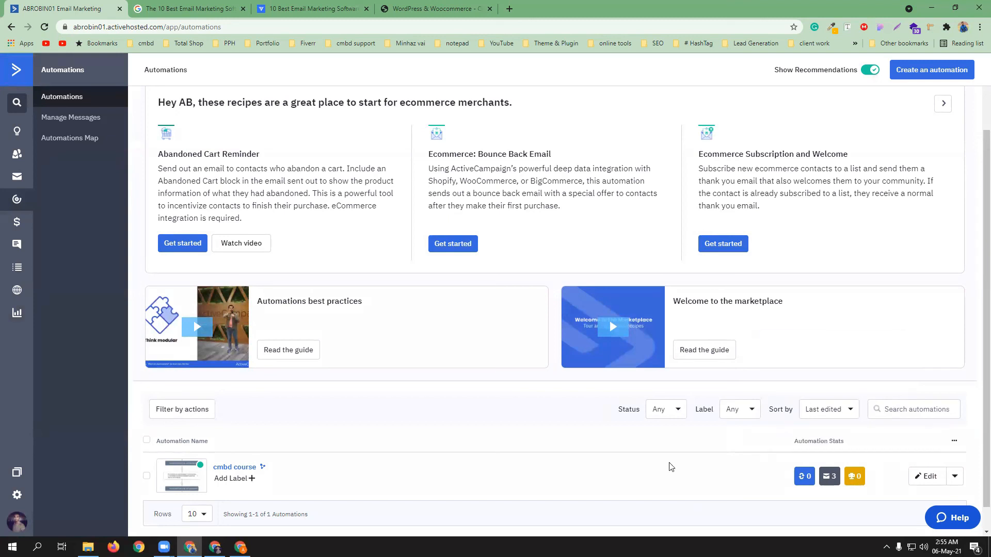
scroll(468, 464, down, 1)
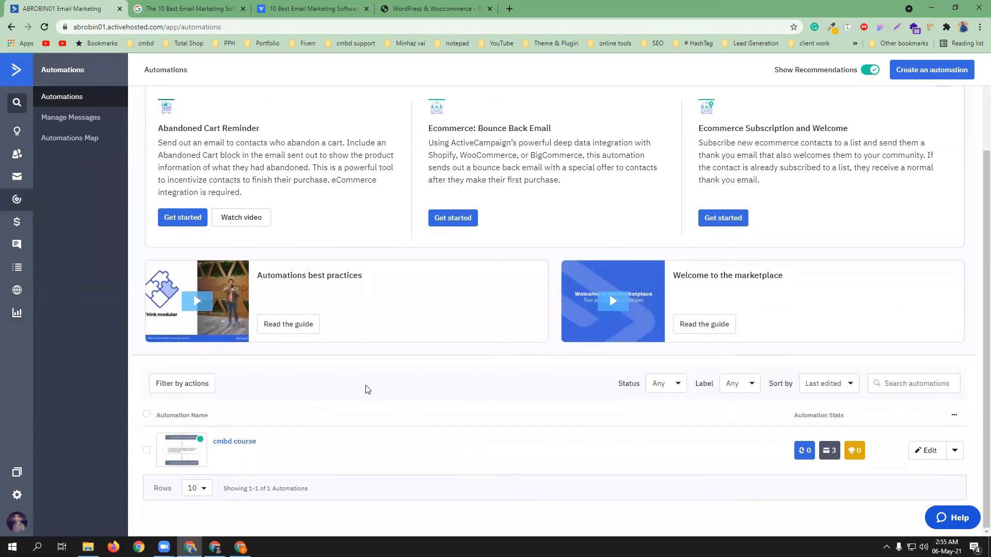
scroll(399, 383, up, 3)
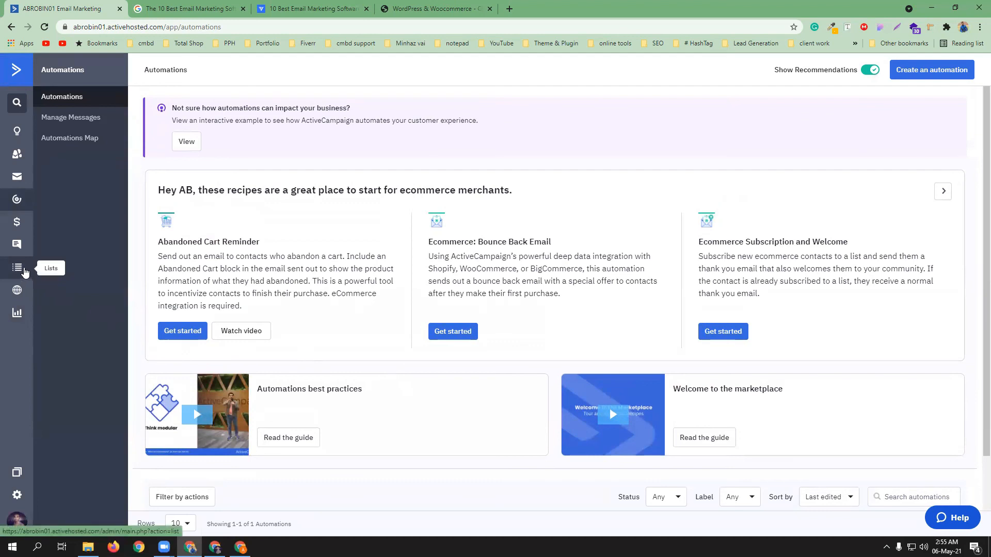
View the contacts in the Customers list from the Lists page
click(24, 271)
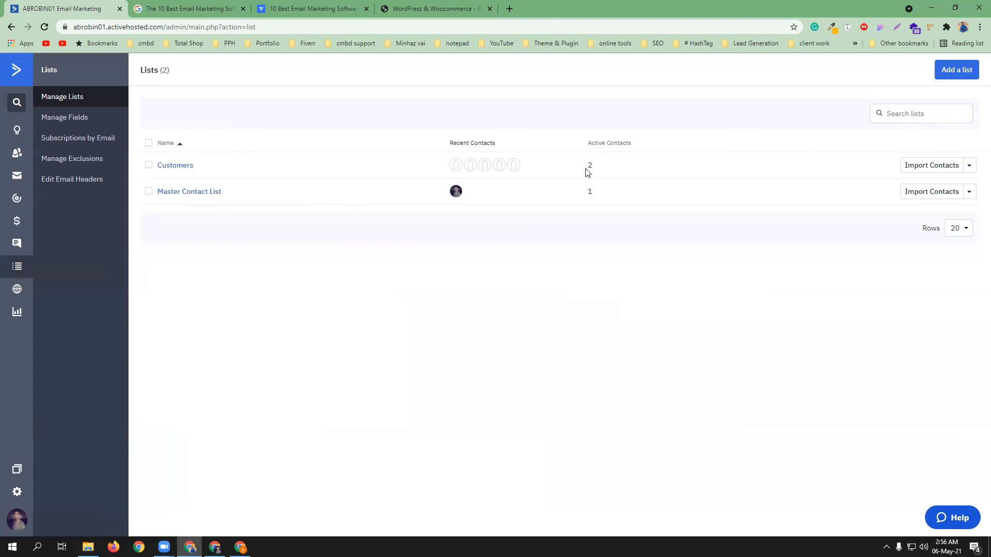
click(968, 166)
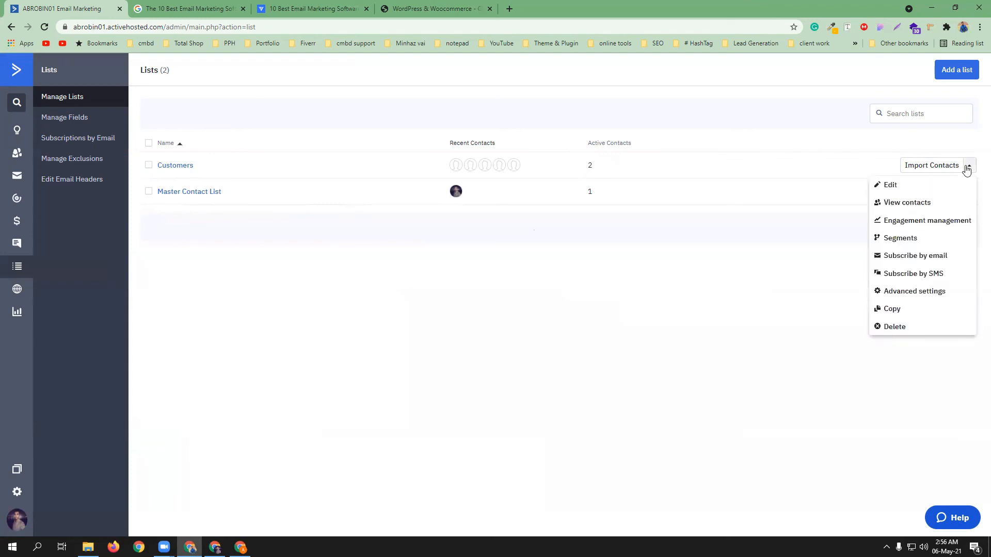
click(912, 205)
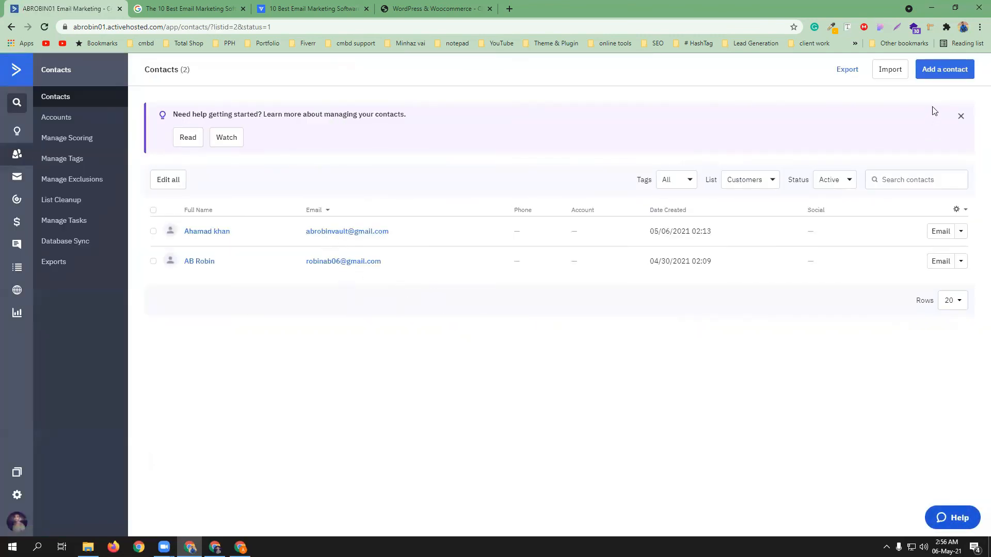
Enter the new contact's first name, last name and e-mail address, then save the contact
click(944, 74)
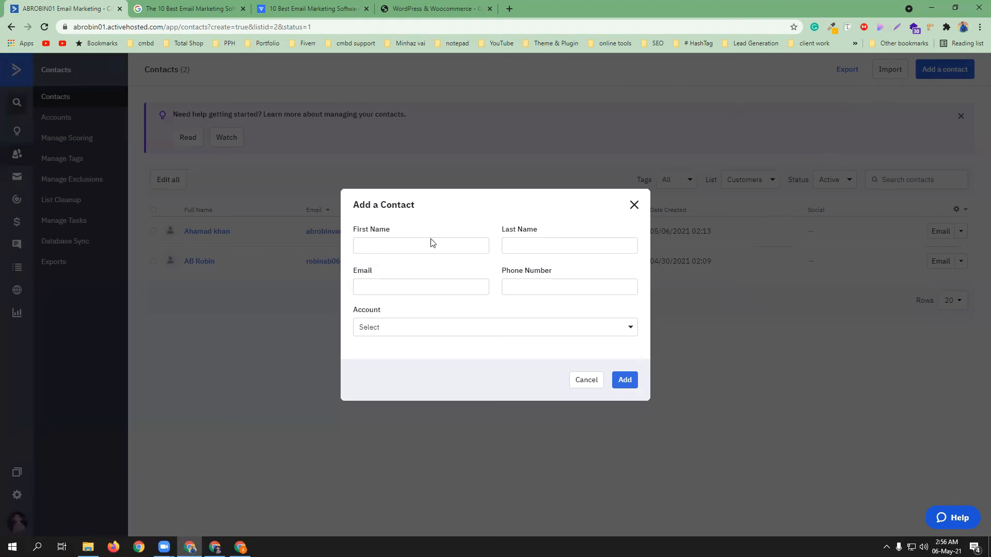
click(409, 244)
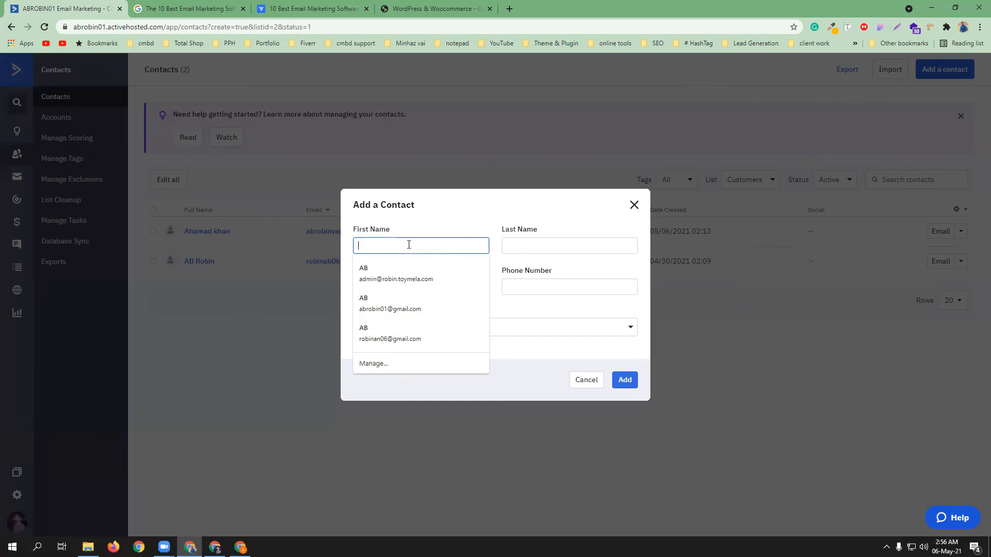
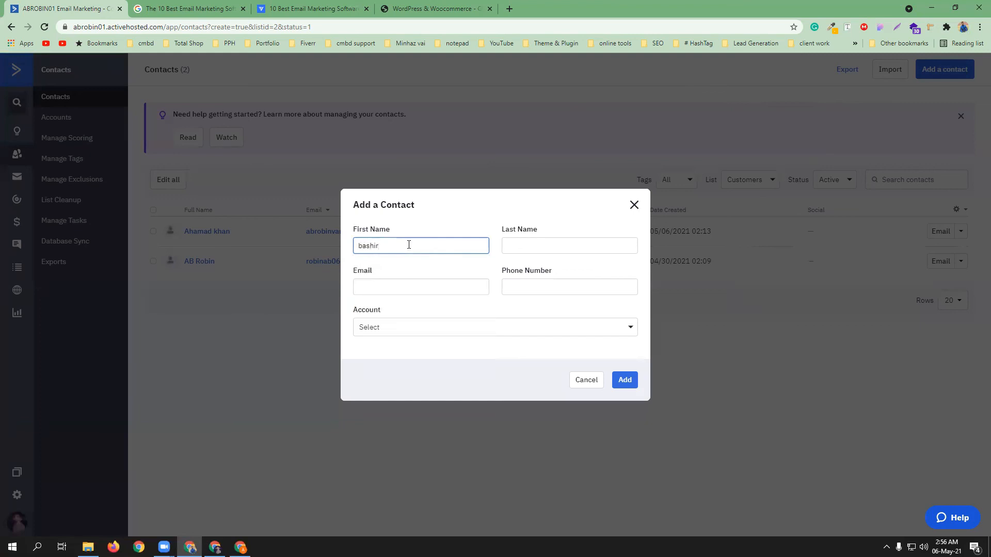
click(550, 241)
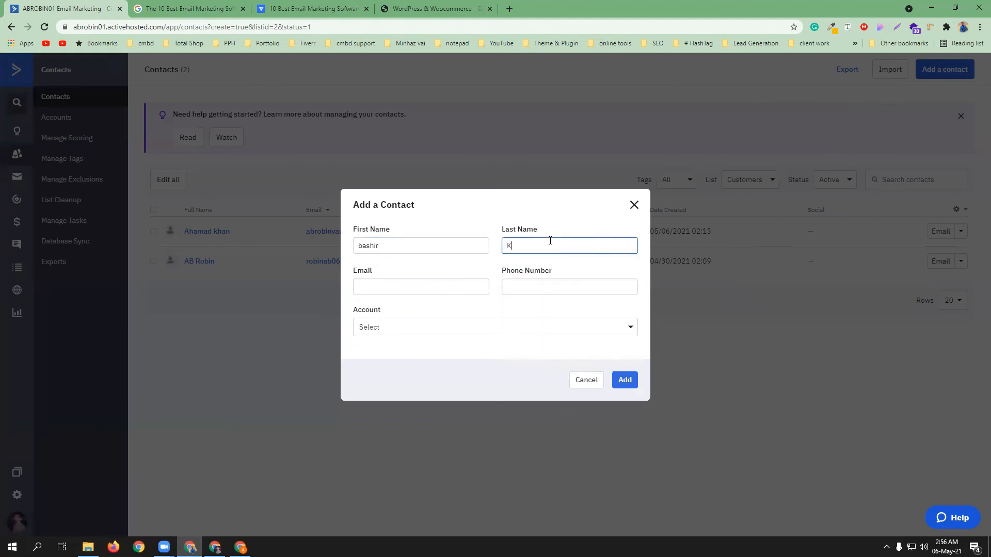
click(385, 287)
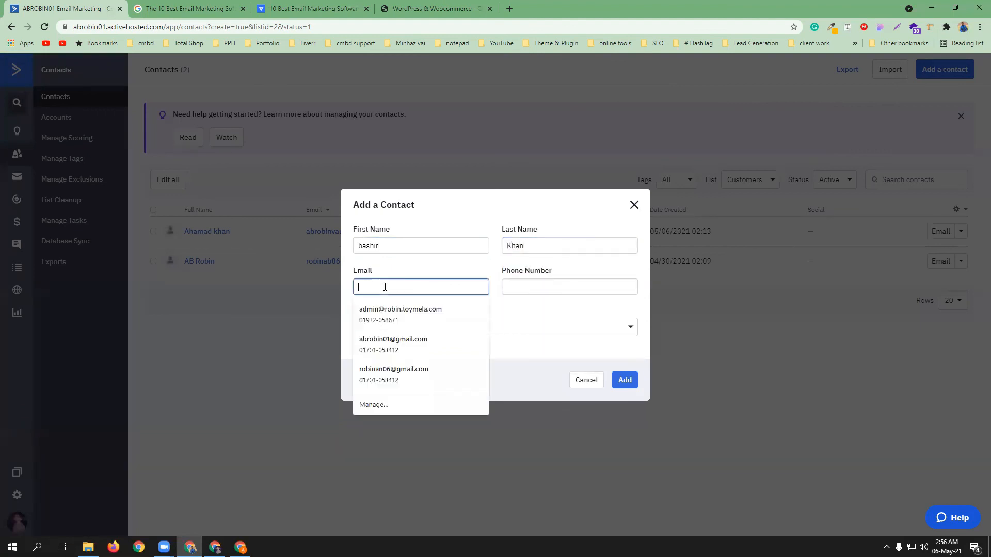
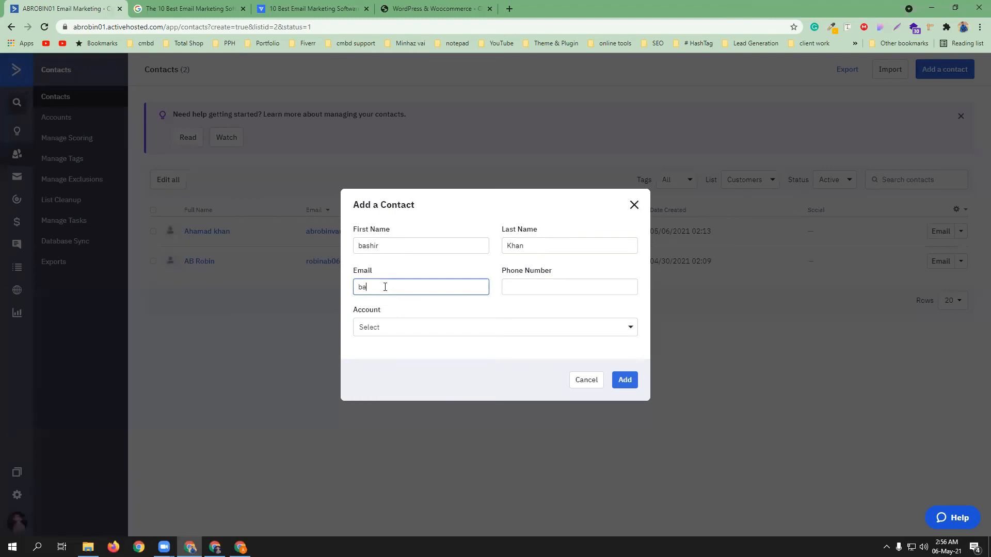
click(627, 381)
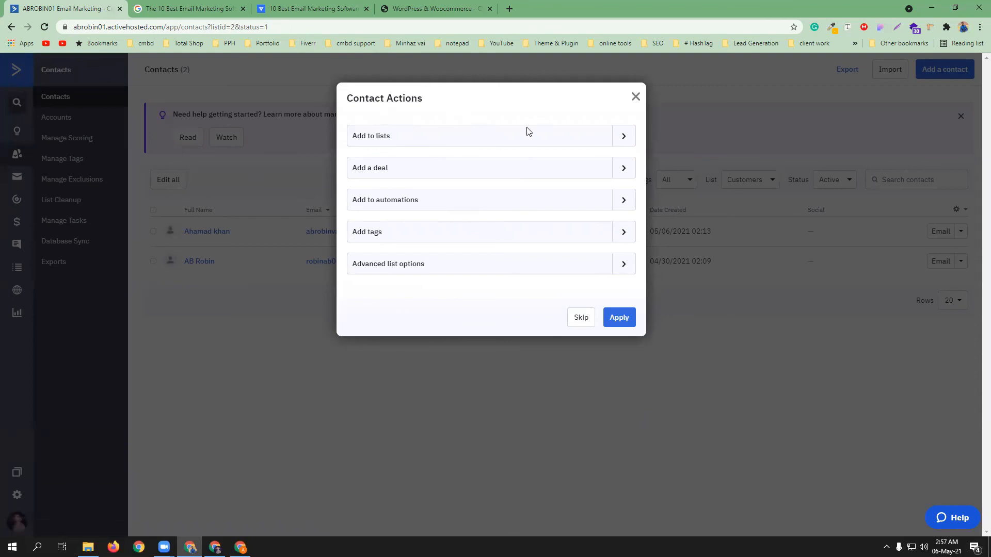
Add the new contact to the Customers list and reload Contacts to show three contacts
click(626, 137)
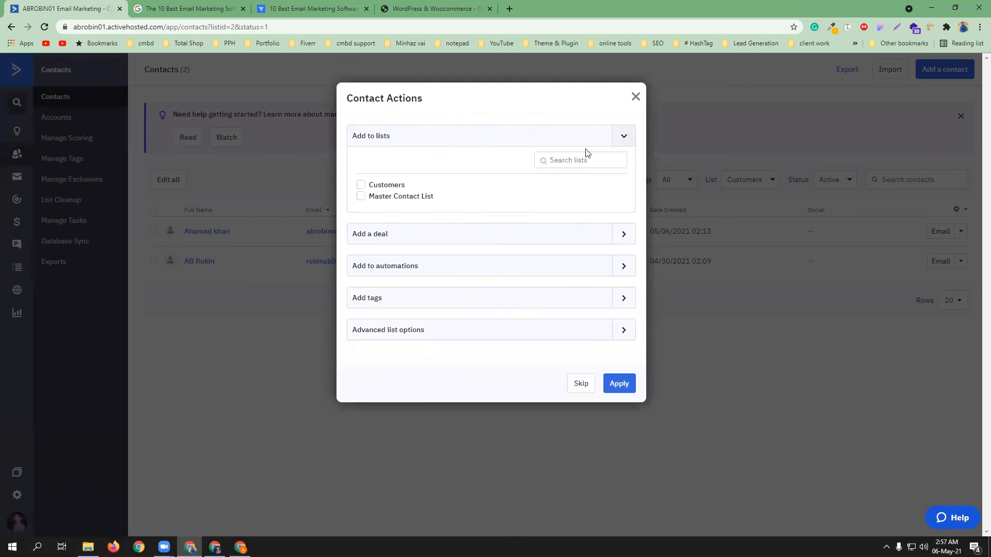
click(360, 185)
click(620, 385)
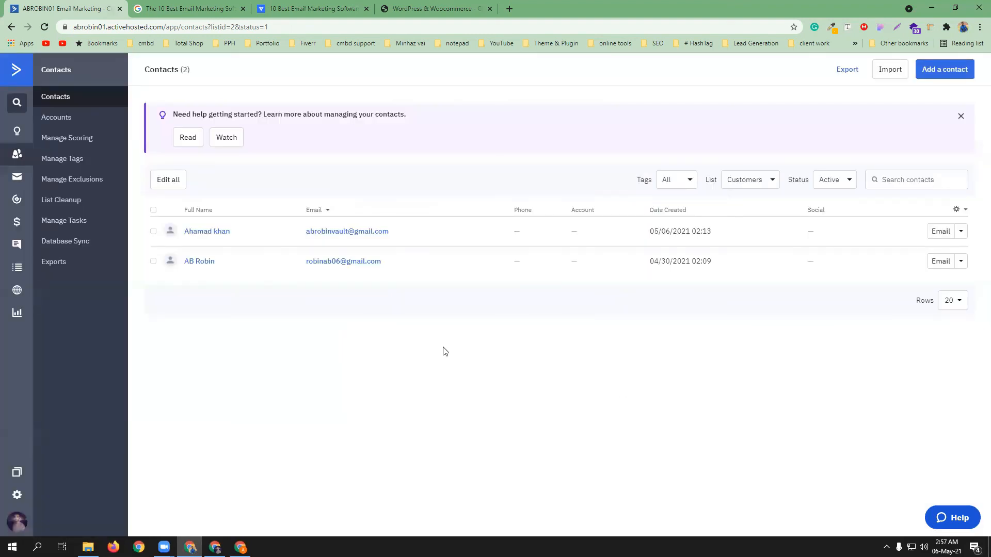
click(45, 26)
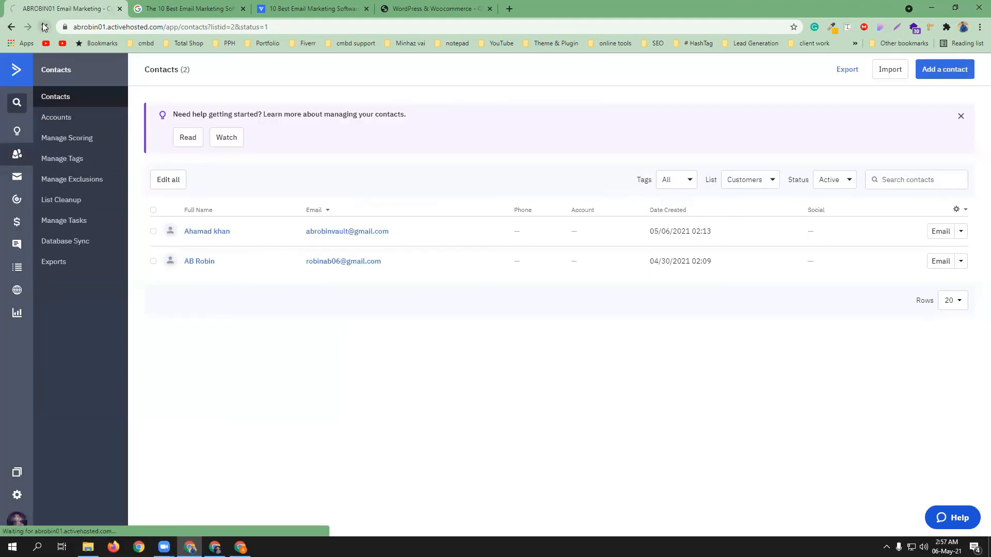